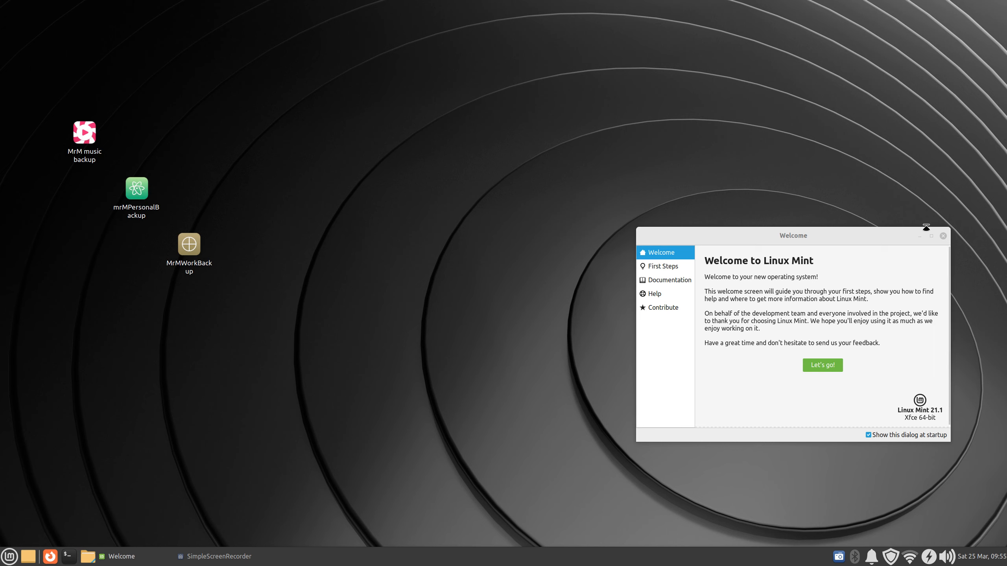
Close the Welcome window, open the home folder in the file manager and move its window clear of the desktop launchers
click(943, 236)
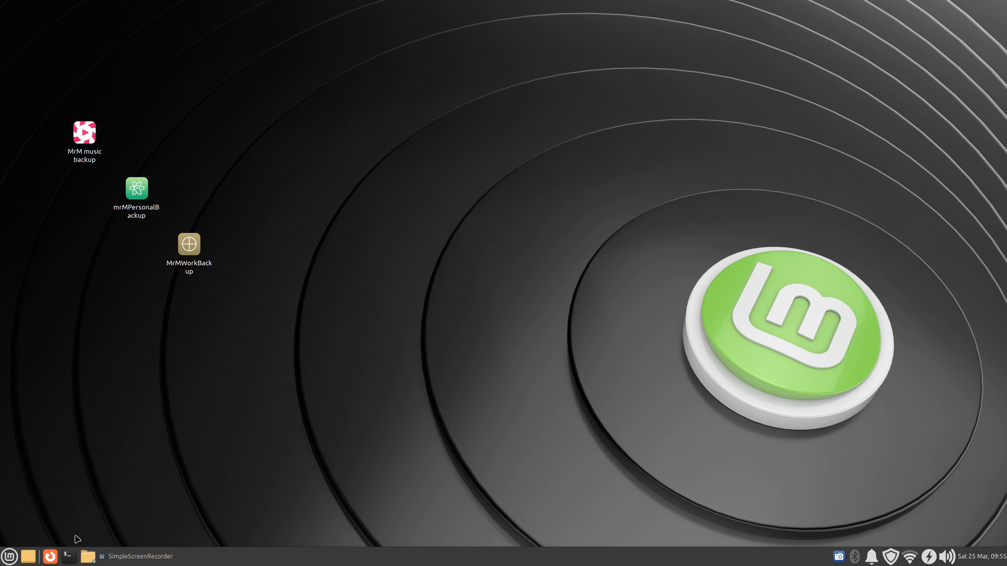
click(87, 556)
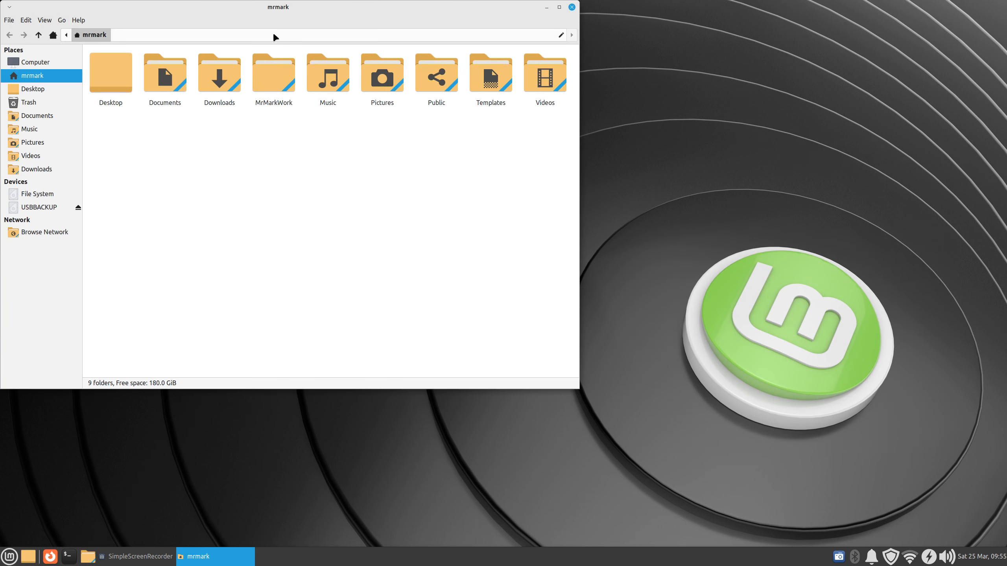
drag(109, 9, 326, 100)
View the file manager's About information and close it
click(295, 111)
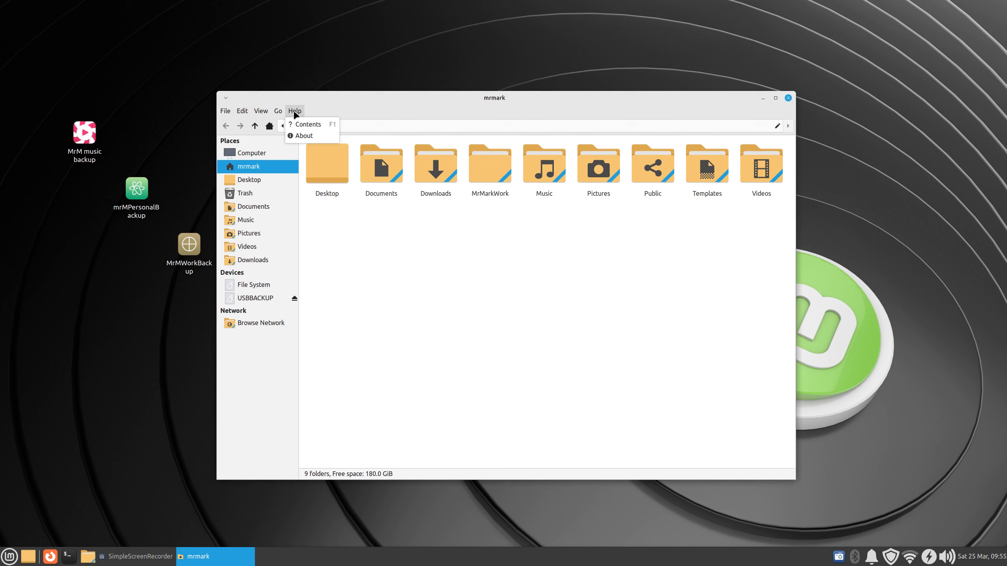
click(304, 136)
click(582, 217)
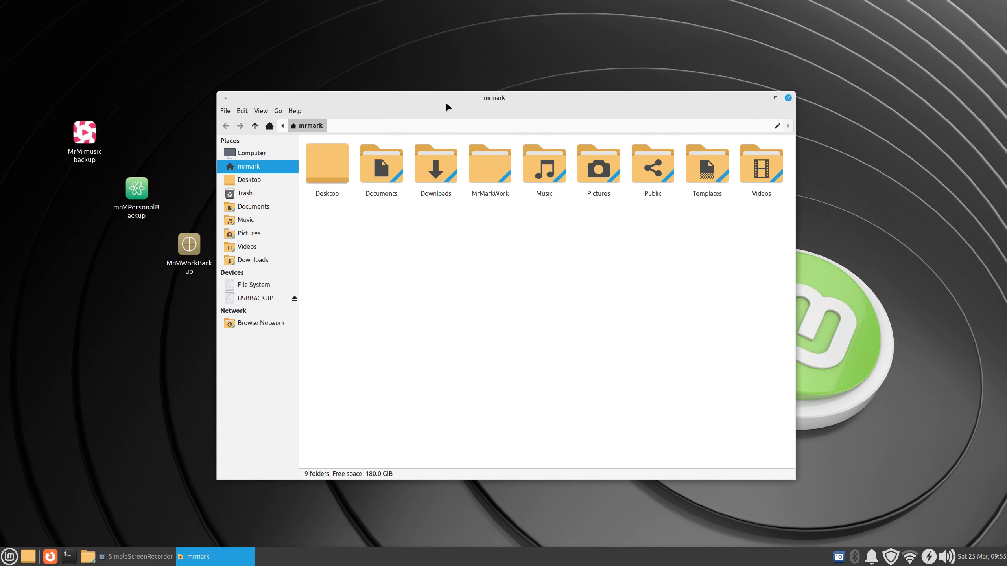
Look through the Documents, MrMarkWork, Music and Pictures folders, returning to the home folder after each one
double_click(388, 179)
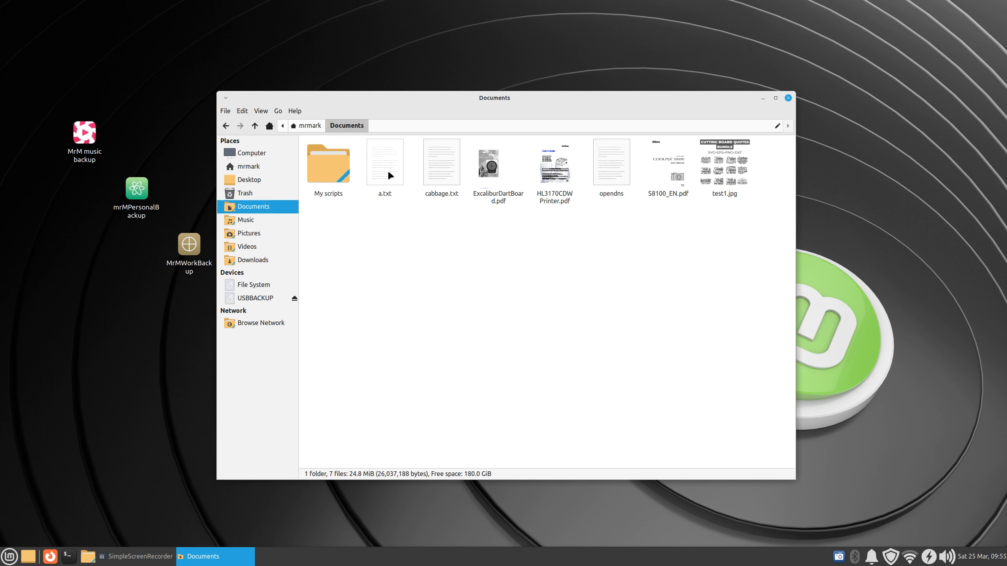
key(BackSpace)
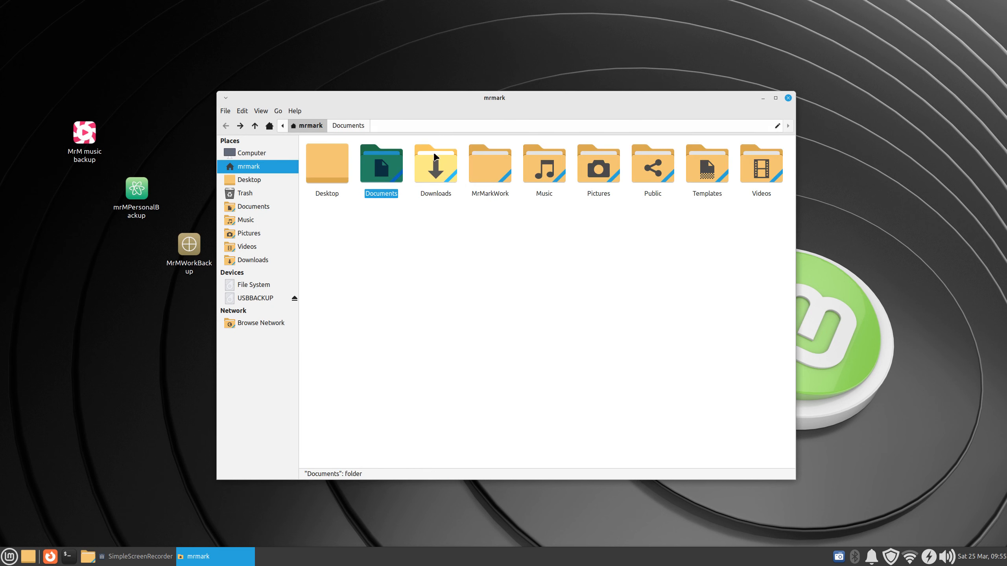
double_click(491, 169)
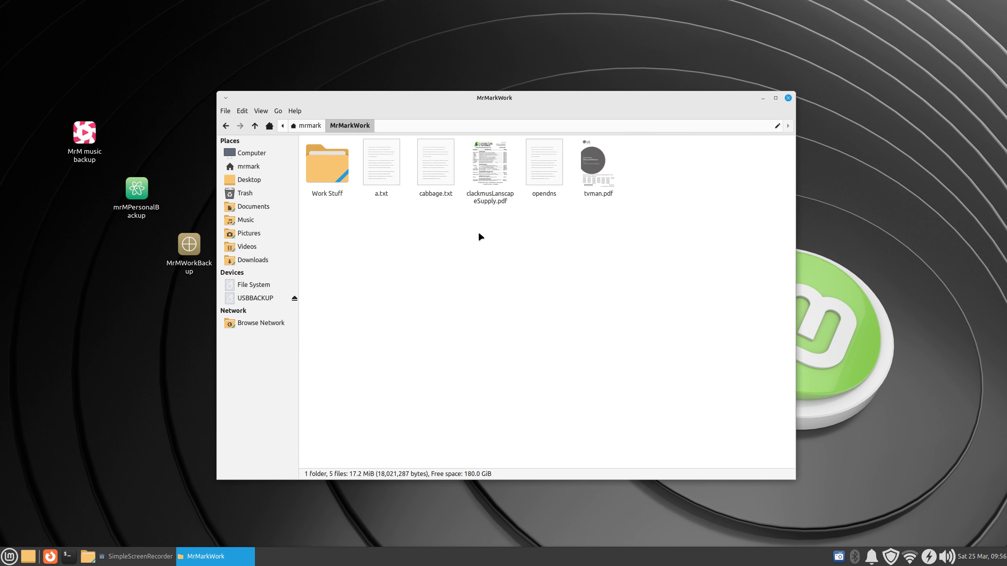
key(BackSpace)
double_click(532, 176)
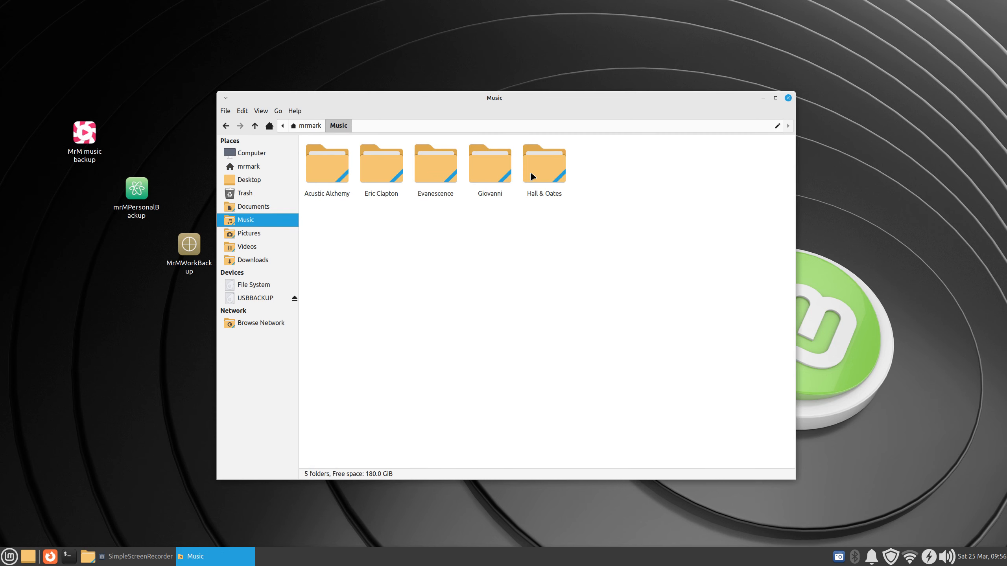
key(BackSpace)
double_click(599, 160)
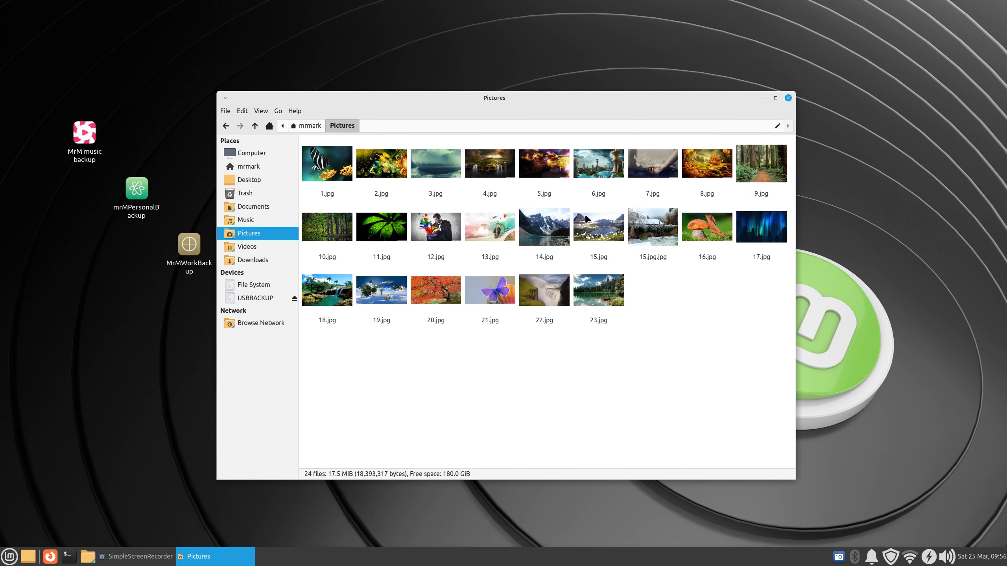
key(BackSpace)
Open the USBBACKUP drive in the file manager and keep the window clear of the desktop launchers
drag(563, 98, 635, 87)
click(329, 287)
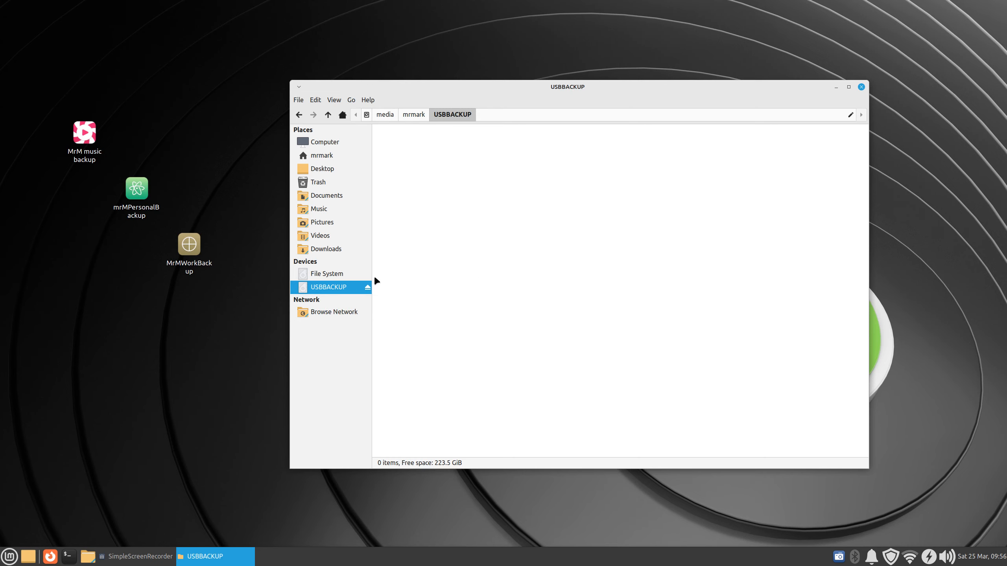
drag(477, 97, 496, 77)
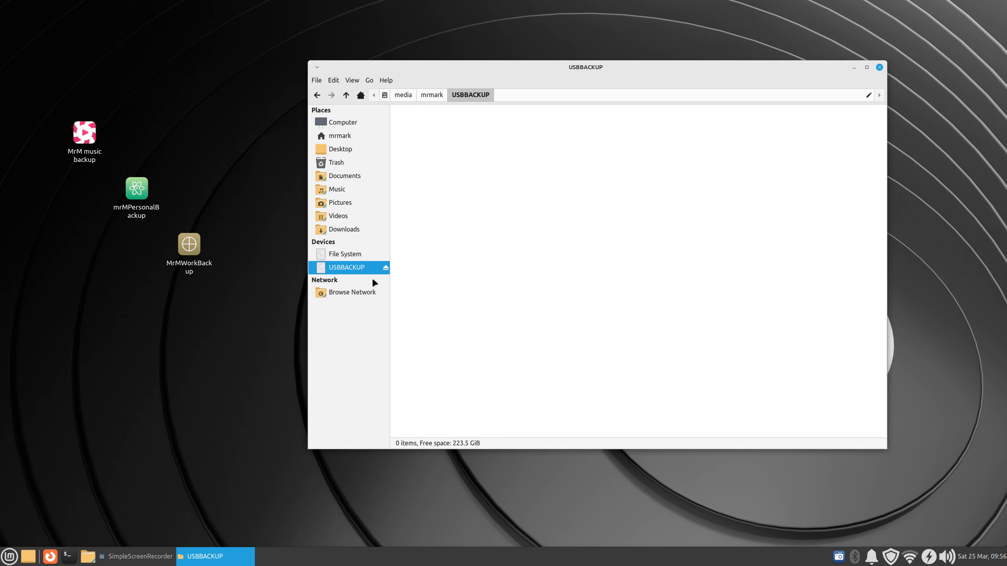
mouse_move(348, 271)
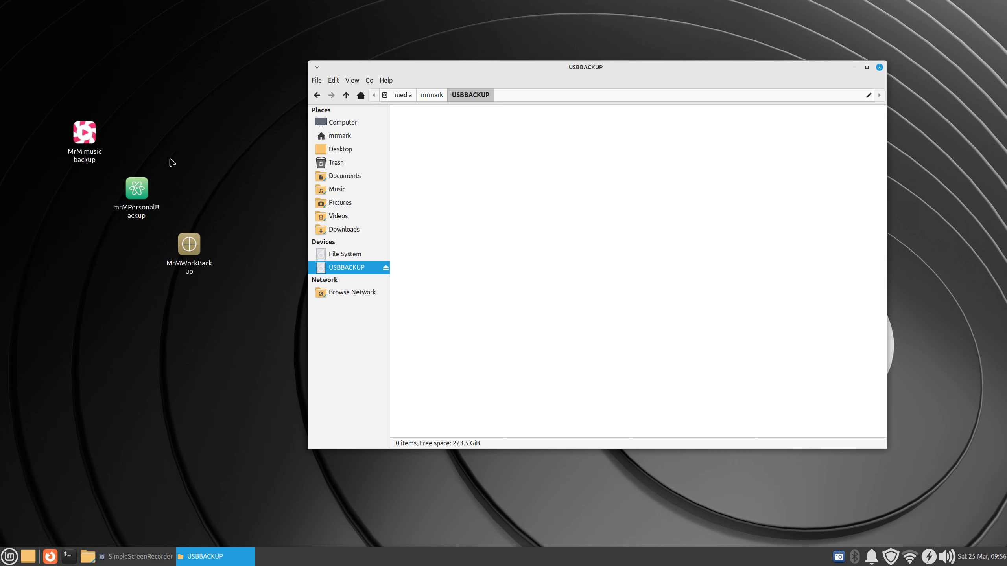
Run the MrM music backup launcher, inspect the Music folder on the USBBACKUP drive and return to the drive's root
double_click(90, 136)
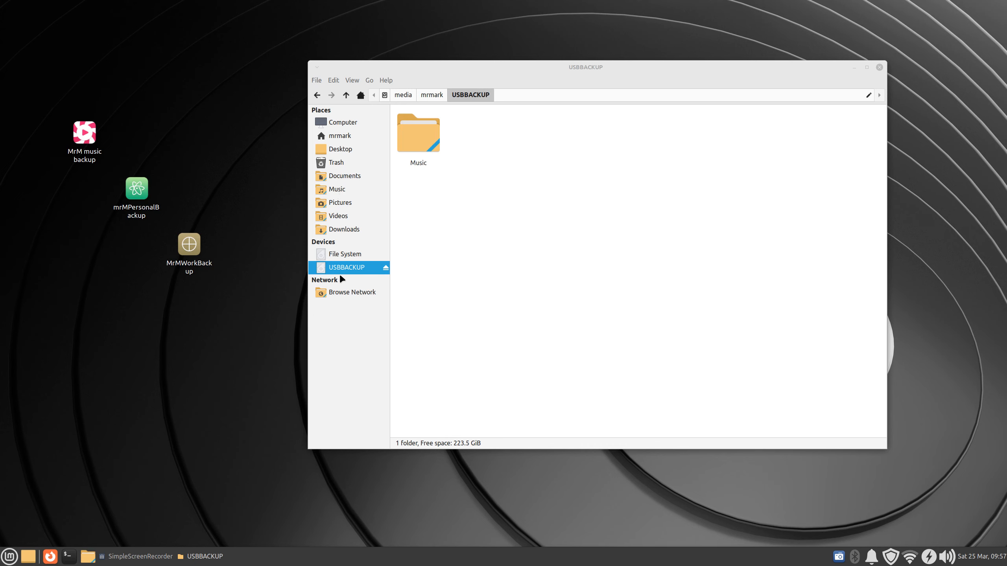
double_click(418, 135)
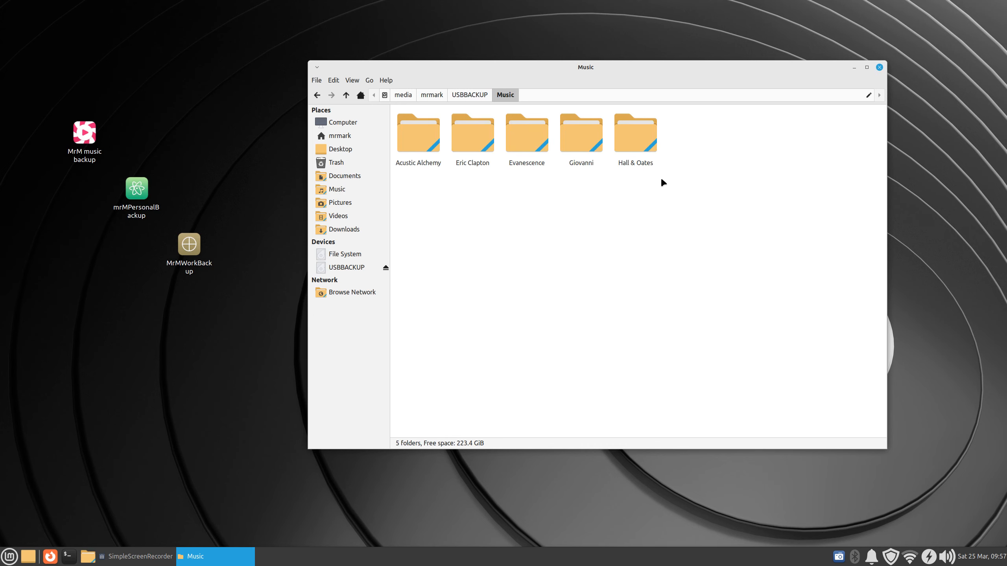
click(338, 267)
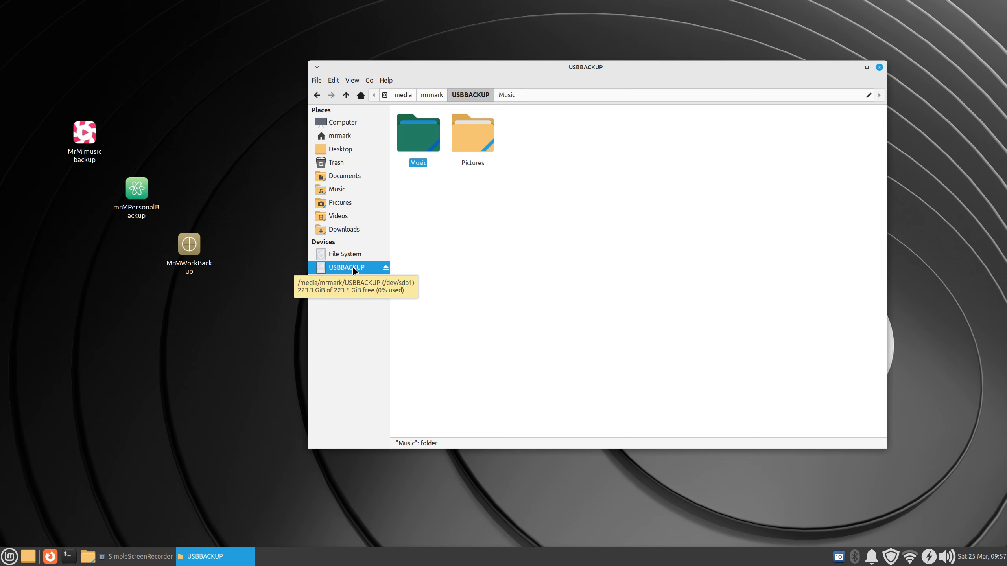
Find and launch USB Stick Formatter, and place its window beside the file manager
click(8, 557)
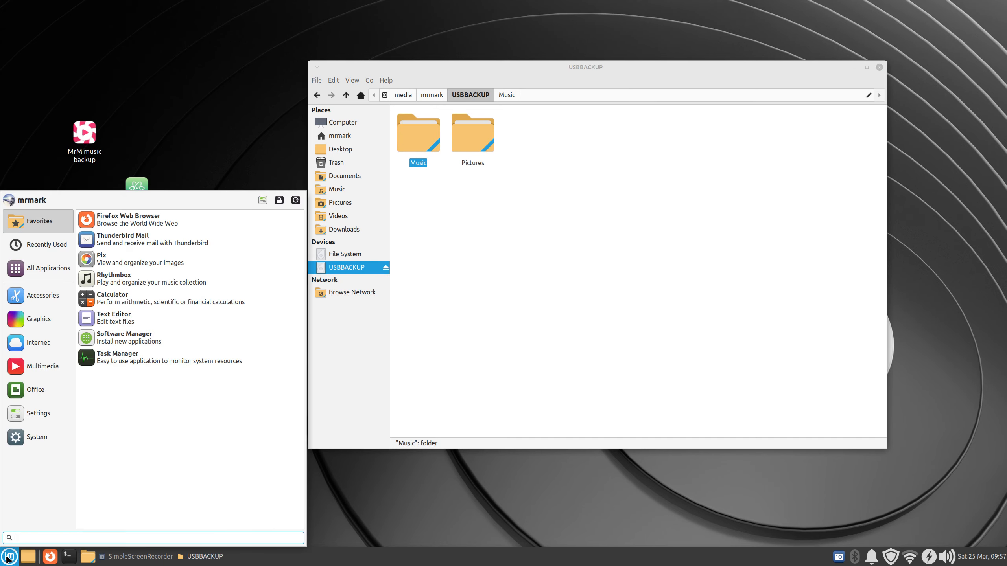
text(usb)
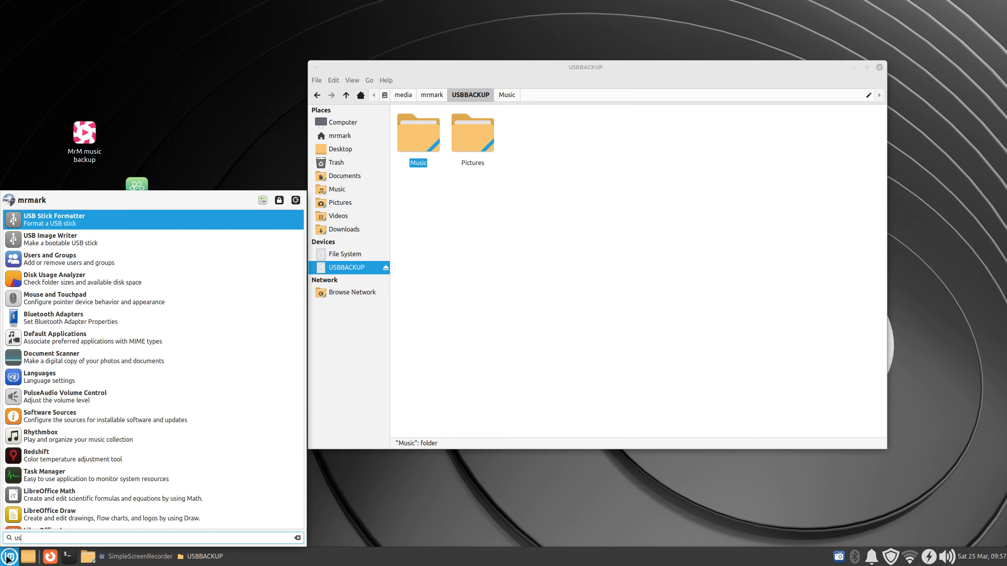
click(119, 225)
drag(517, 232, 216, 314)
Review the formatter's available filesystems and select the PNY CS900 240GB SSD as the USB stick
click(250, 336)
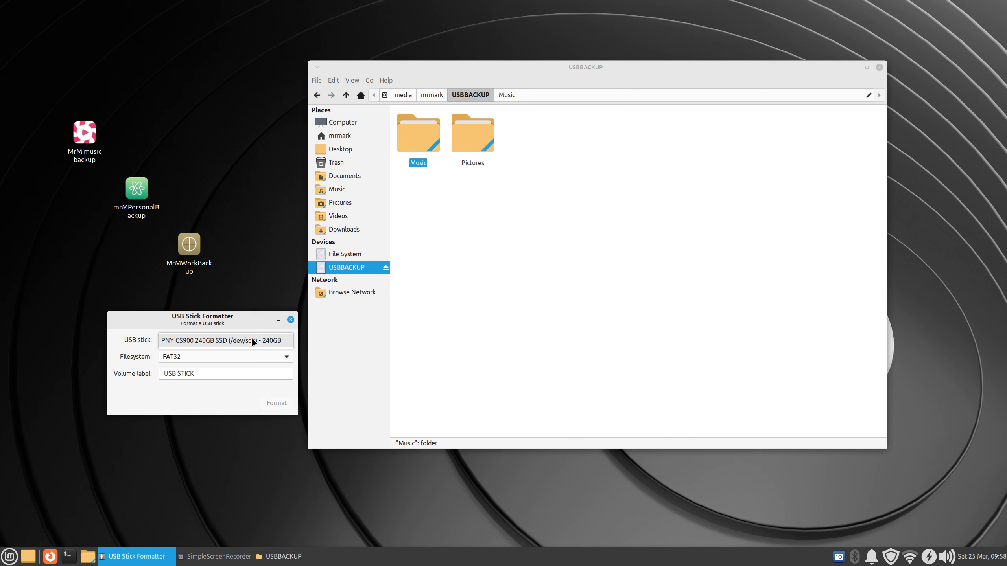
click(252, 341)
mouse_move(195, 361)
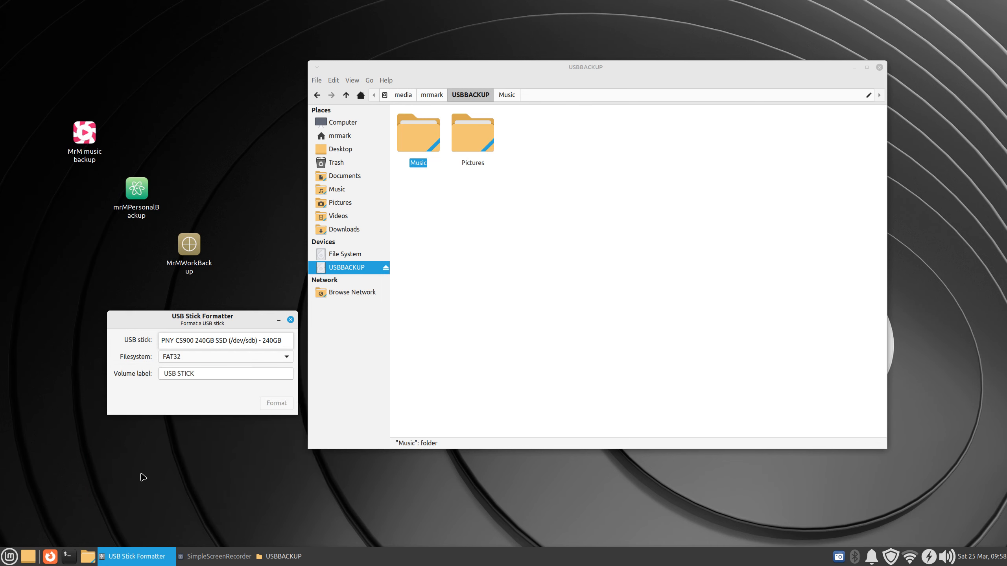
click(214, 361)
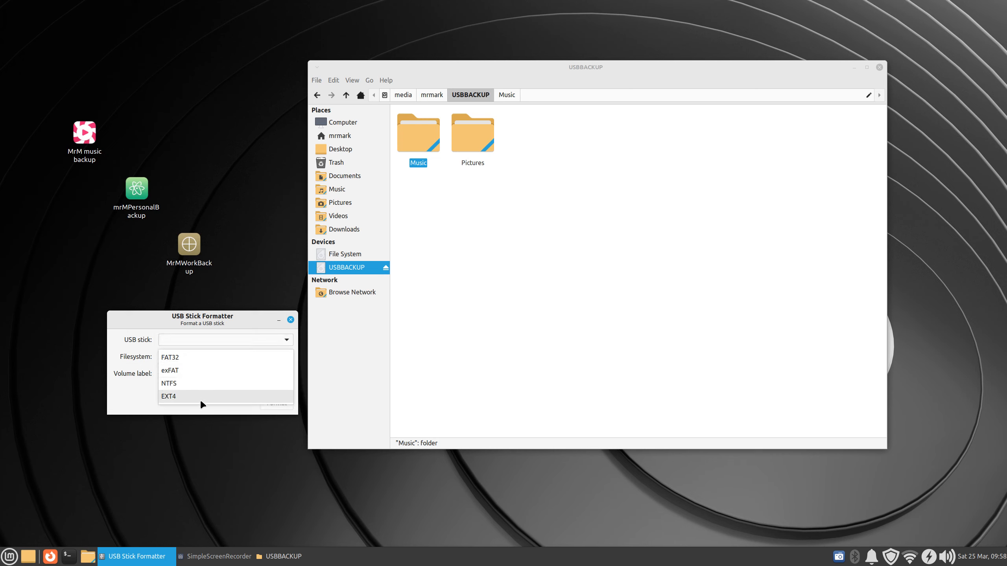
click(191, 339)
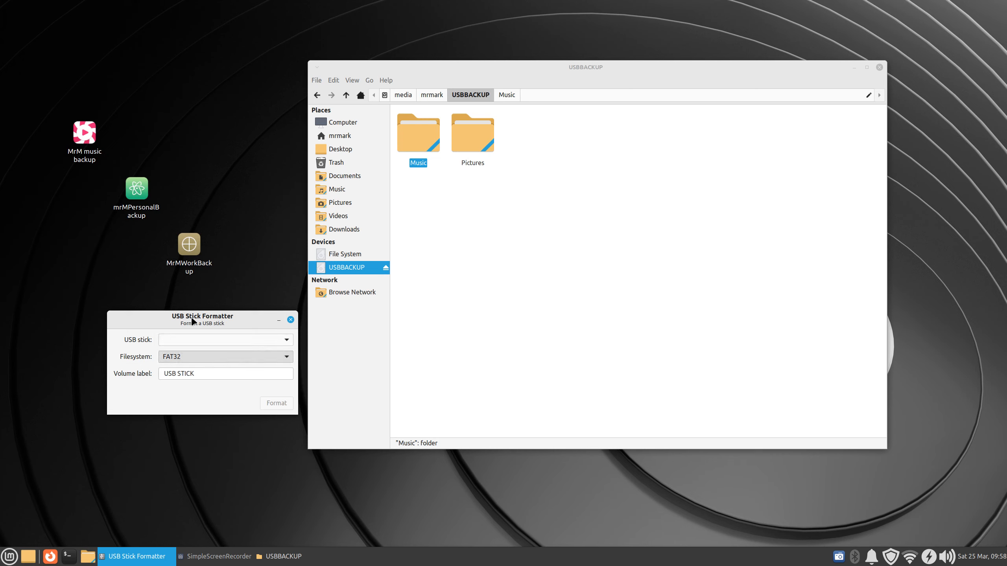
click(237, 343)
click(237, 343)
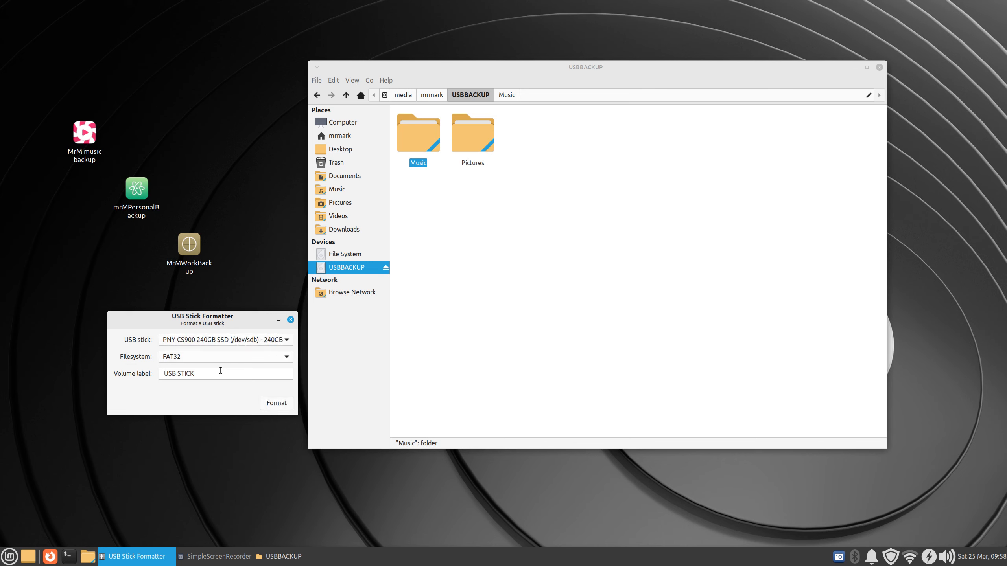
Set the volume label to USB1 and close the formatter without formatting the drive
drag(200, 374, 166, 375)
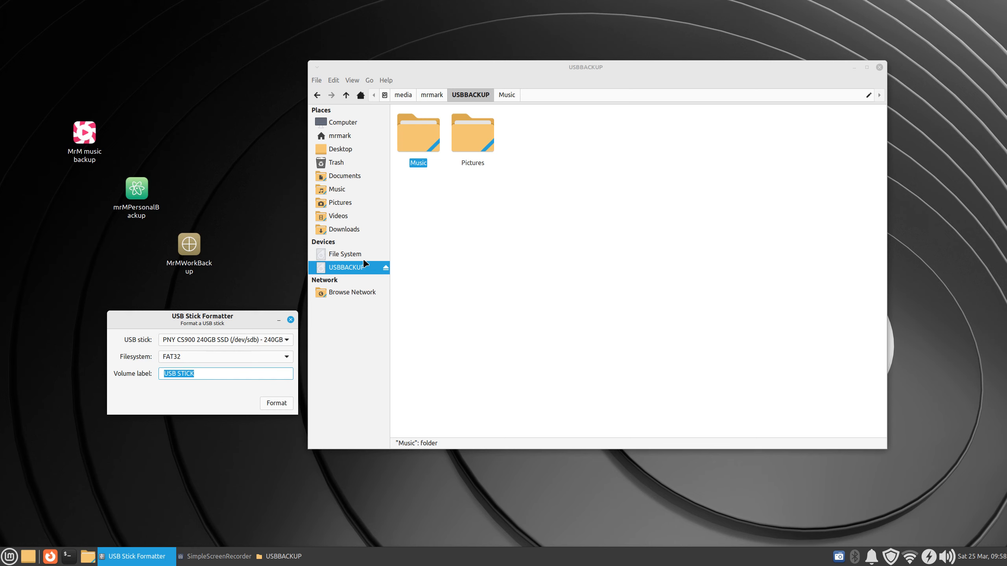
mouse_move(334, 276)
click(201, 375)
key(BackSpace)
key(BackSpace)
key(BackSpace)
key(BackSpace)
key(BackSpace)
key(BackSpace)
text(1)
mouse_move(191, 359)
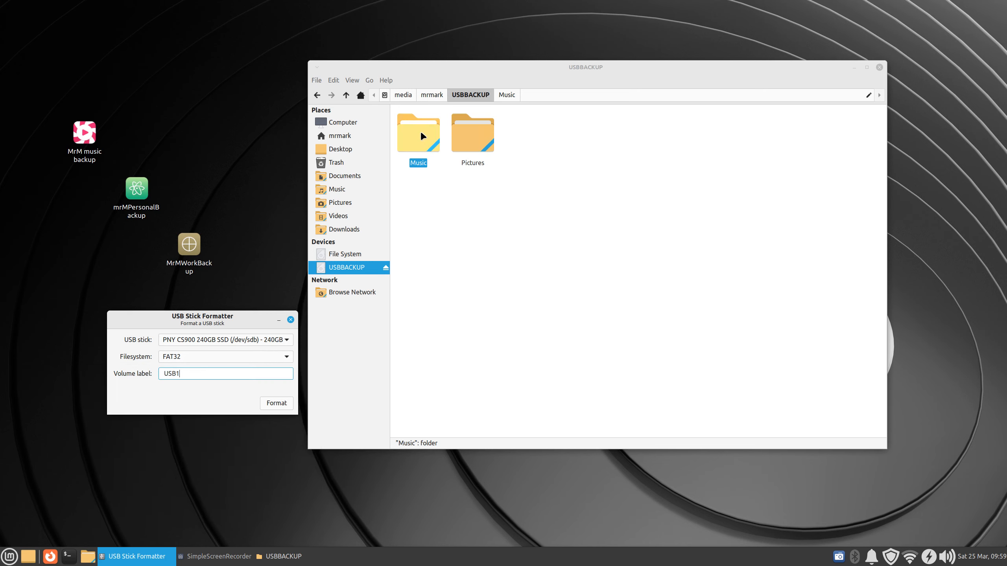
click(290, 320)
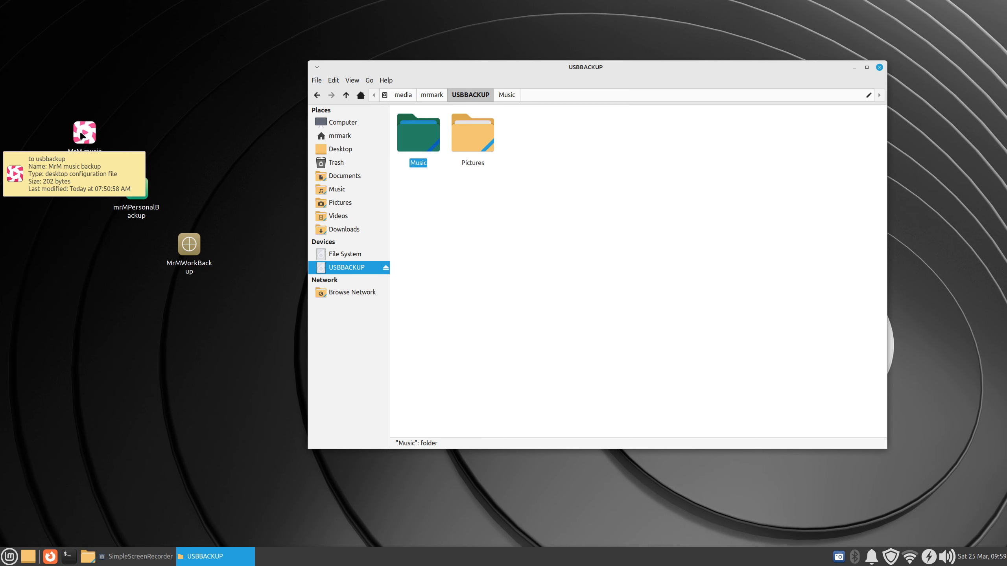
Start a new launcher on the desktop and place its dialog in the empty area beside the file manager
right_click(107, 349)
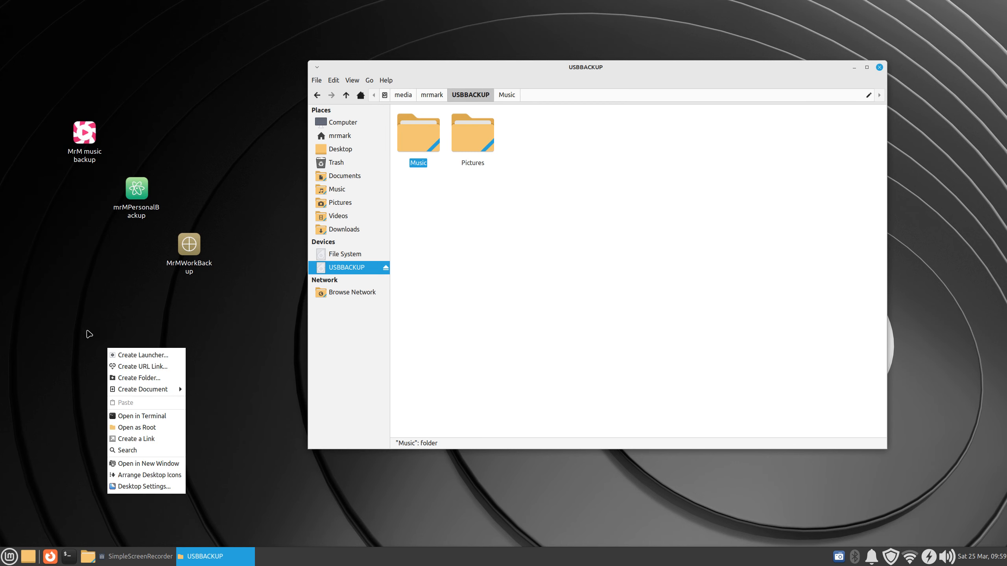
click(142, 355)
drag(449, 206, 114, 302)
click(157, 322)
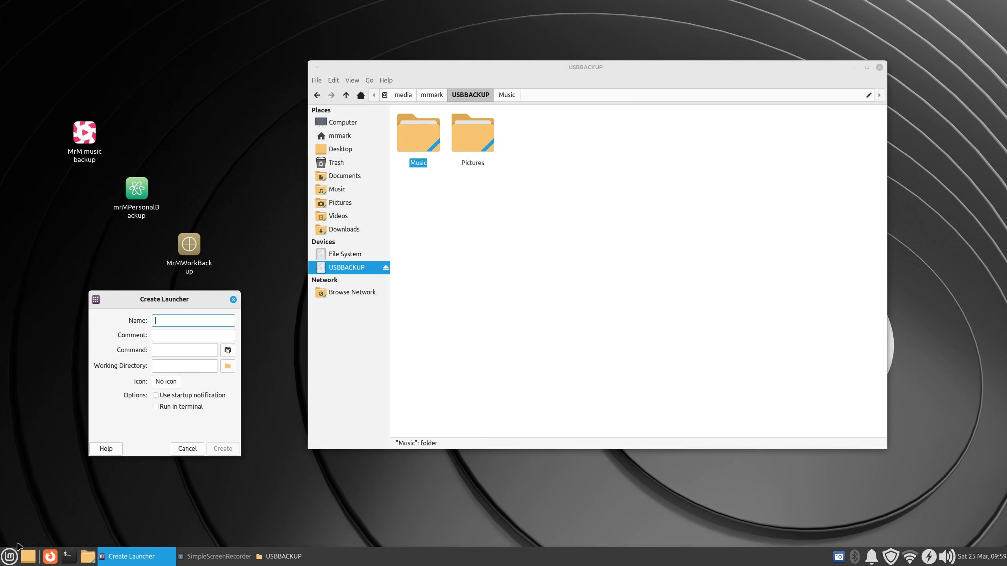
View the system's log-out options and cancel without ending the session
click(9, 557)
click(295, 199)
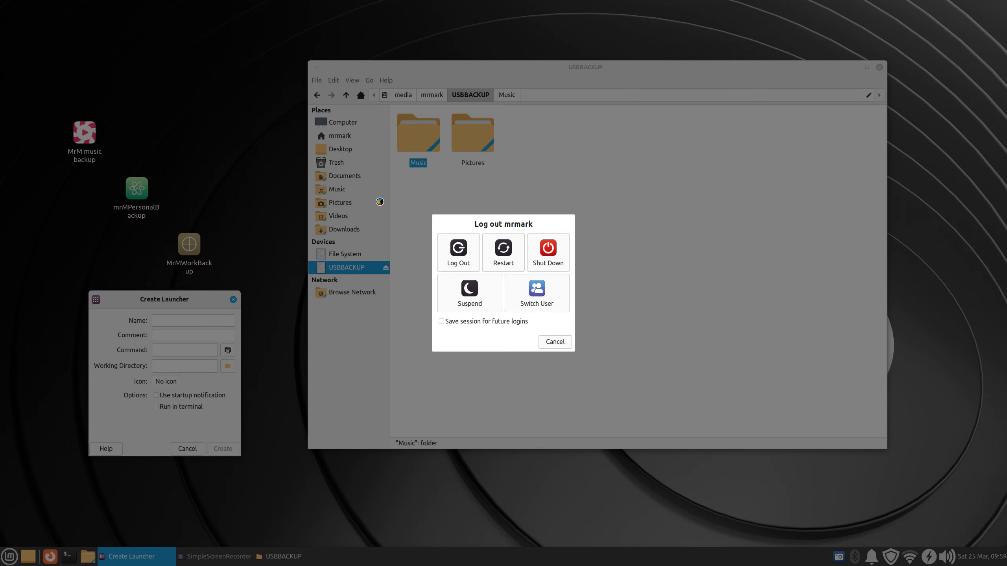
click(554, 341)
Look up "log" as the launcher name, choose the suggested Log Out application and create the desktop launcher
click(169, 316)
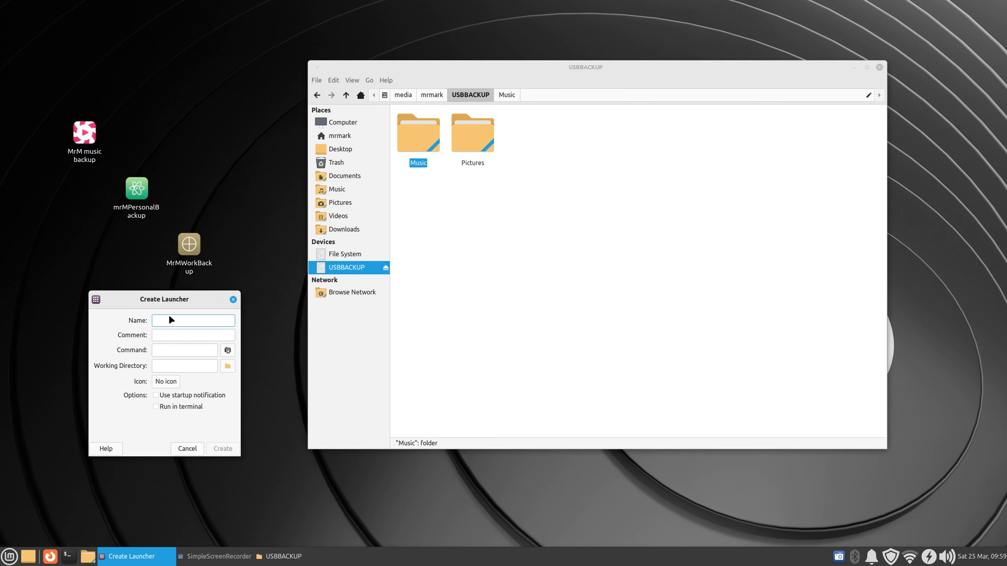
text(log)
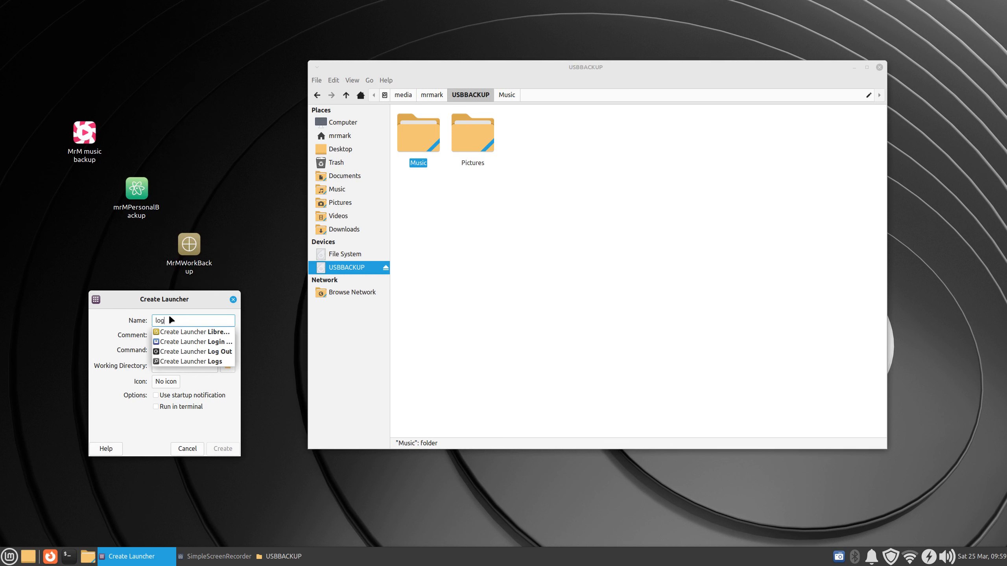
click(206, 351)
click(222, 449)
Add the Log Out launcher to the panel and delete its desktop copy
right_click(28, 18)
click(72, 51)
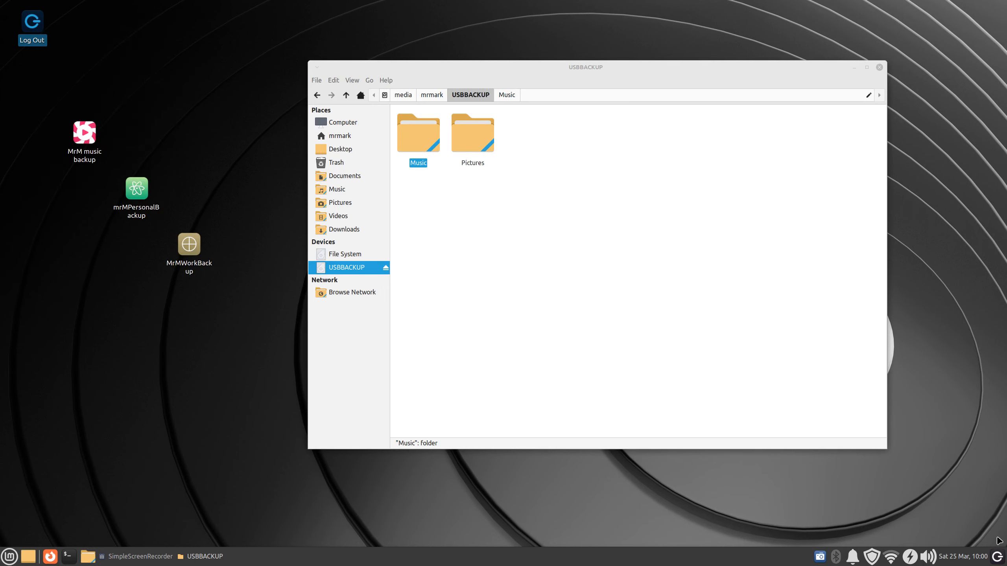
click(32, 22)
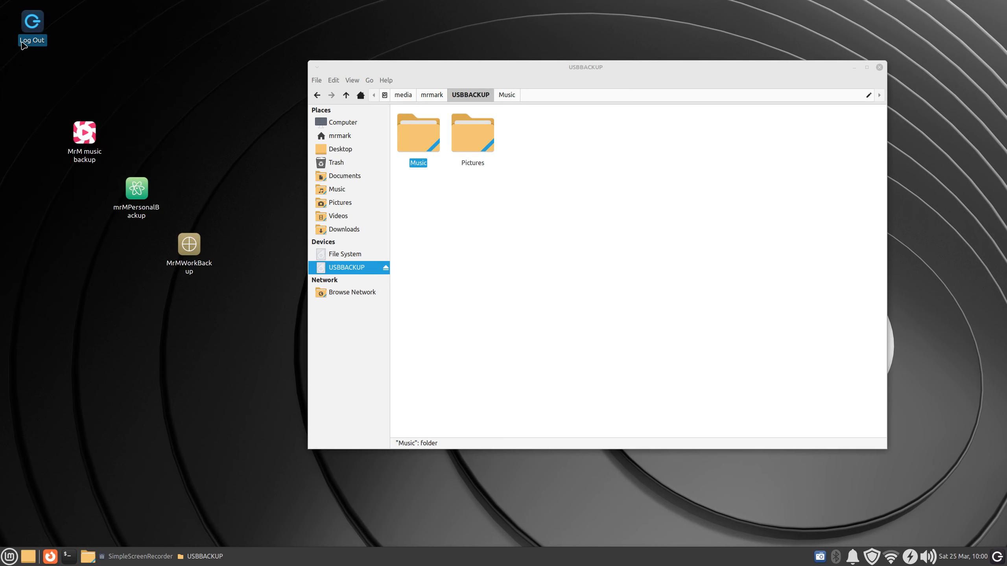
key(Delete)
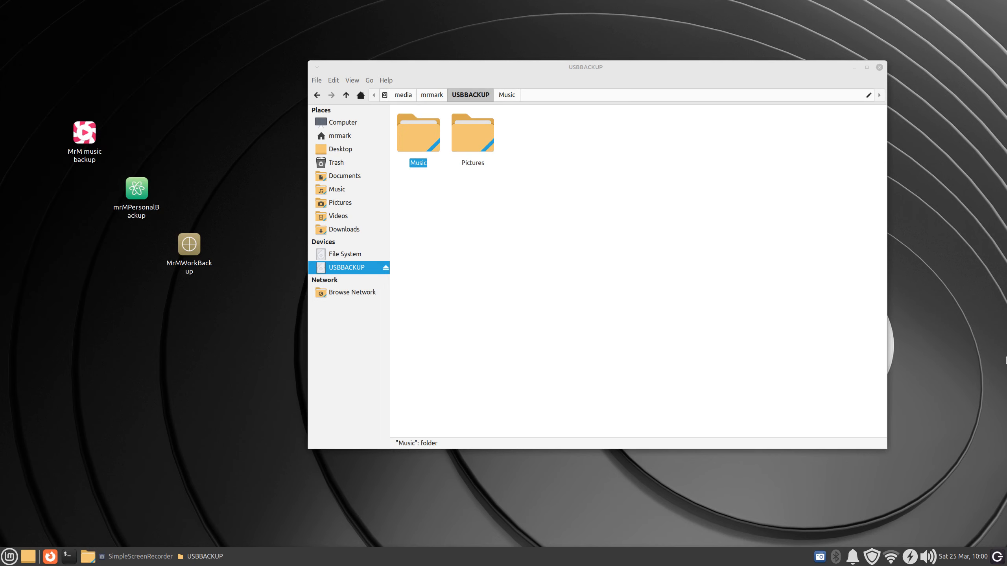
Test the Log Out launcher on the panel and cancel the log-out dialog
click(997, 556)
click(559, 342)
Open the My scripts folder inside Documents to view the backup scripts behind the desktop launchers
click(84, 135)
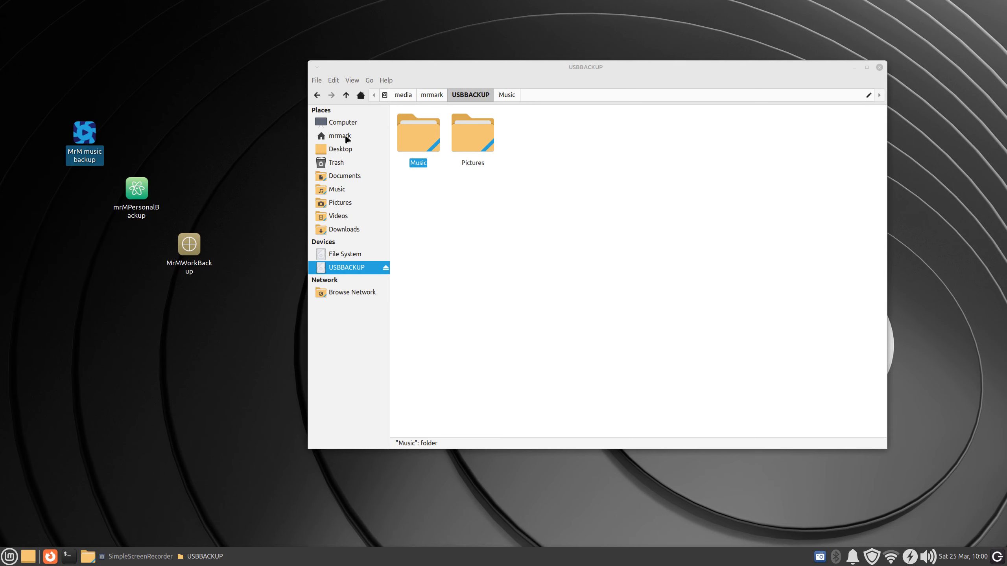
click(344, 175)
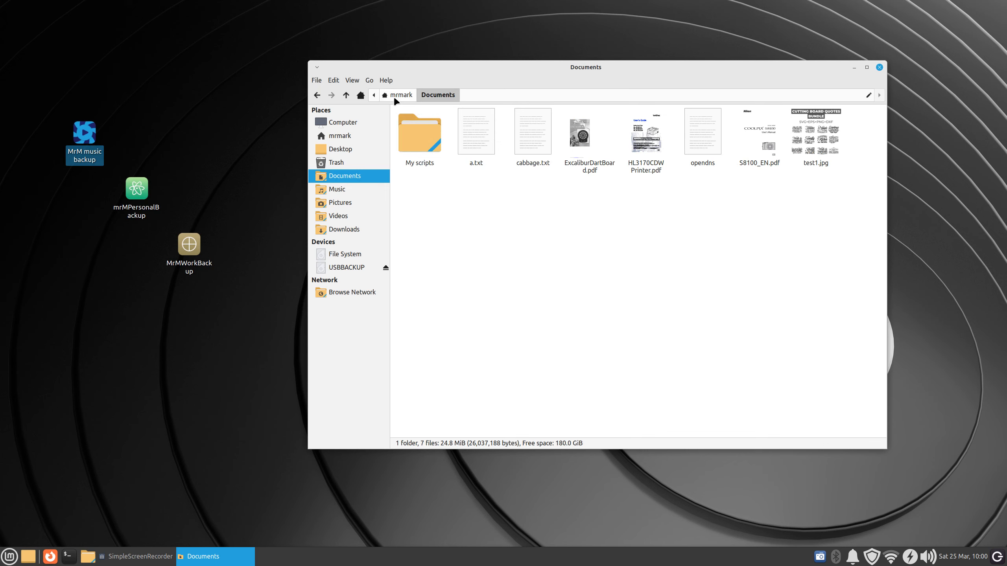
double_click(422, 132)
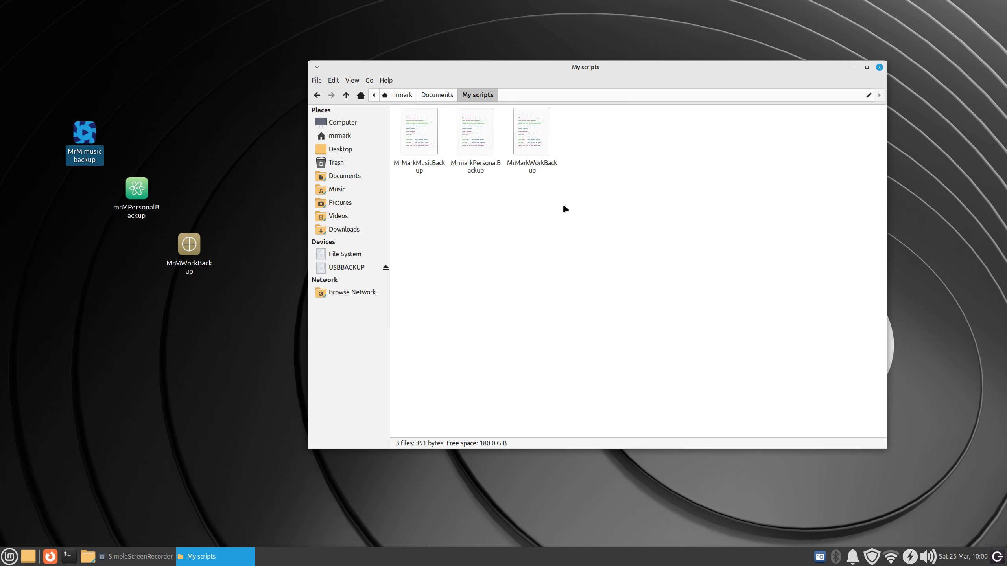
click(238, 178)
Compare the MrMarkWork folder on the USBBACKUP drive with the original MrMarkWork folder in the home directory
click(346, 267)
double_click(527, 135)
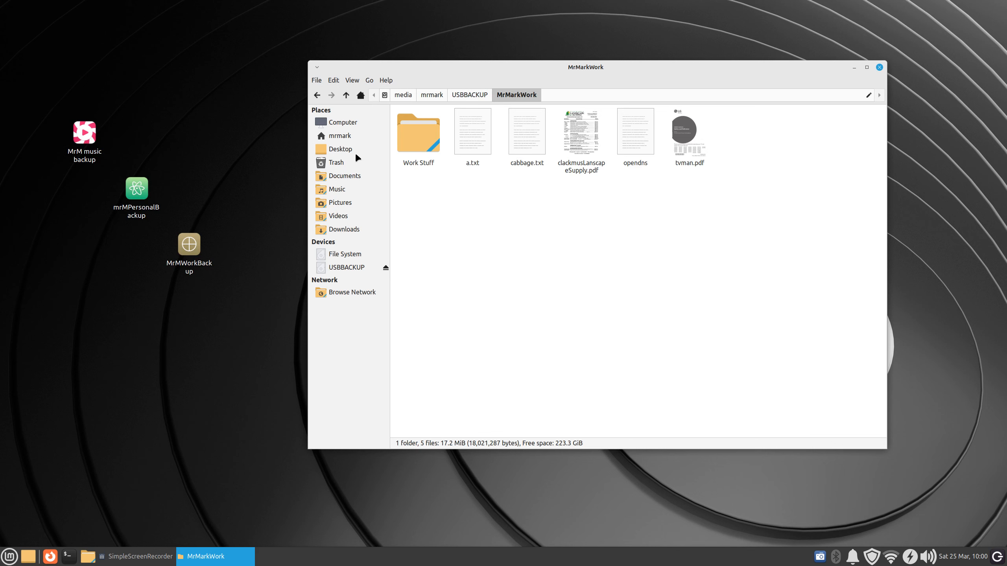
click(340, 136)
double_click(583, 137)
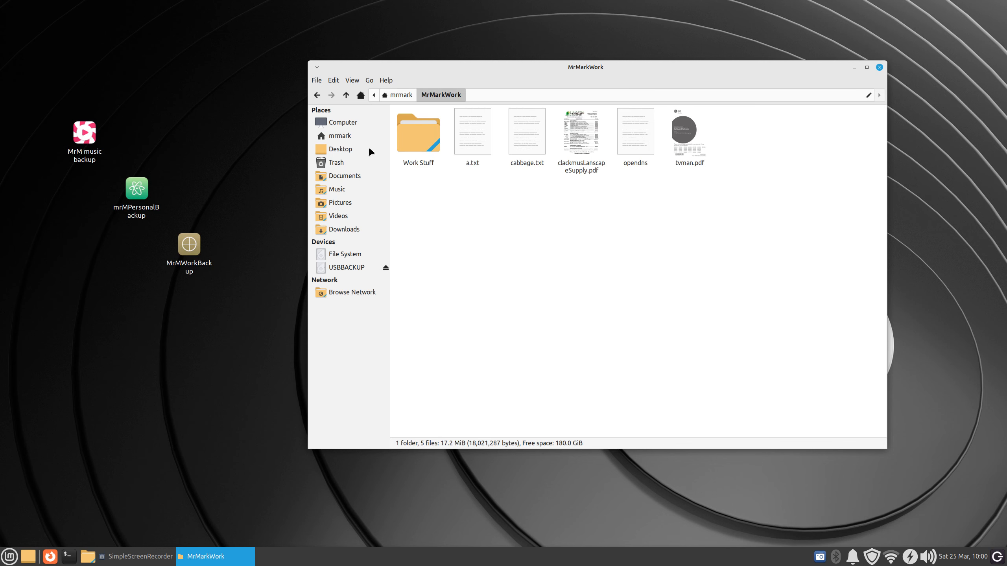
Open the MrMarkWorkBackup script from Documents/My scripts in the text editor and place its window beside the script files
click(337, 136)
double_click(488, 141)
double_click(419, 134)
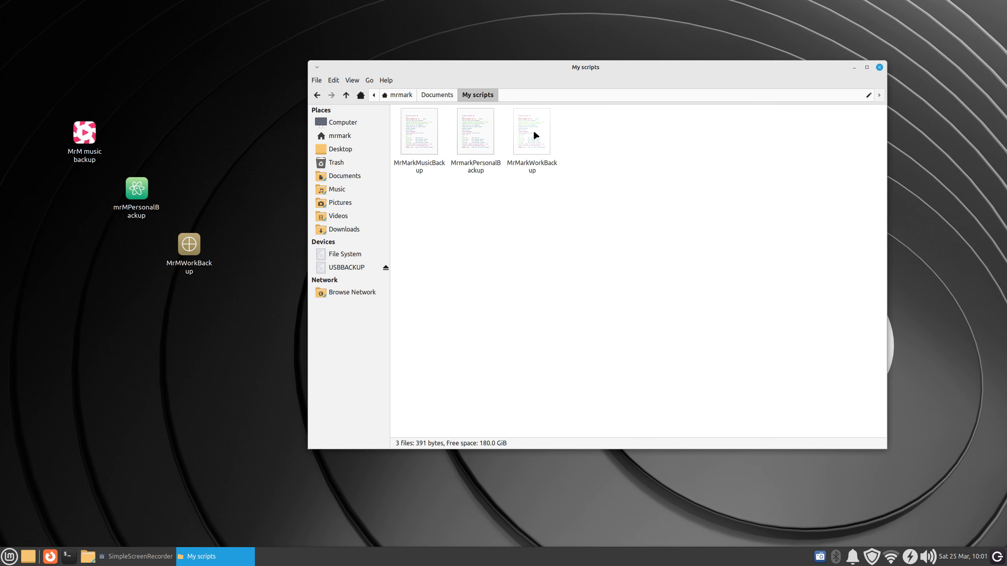
double_click(534, 134)
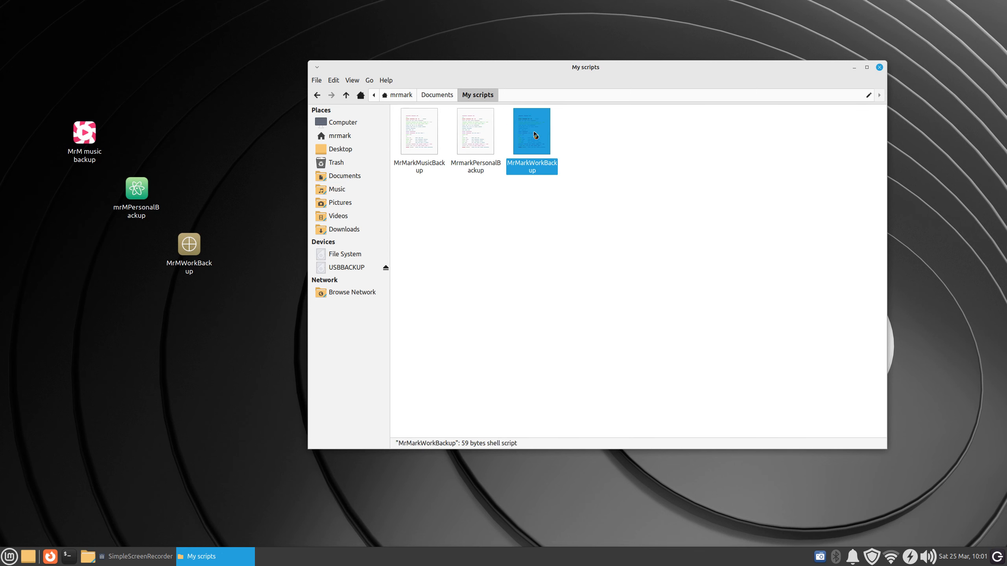
drag(483, 186, 704, 160)
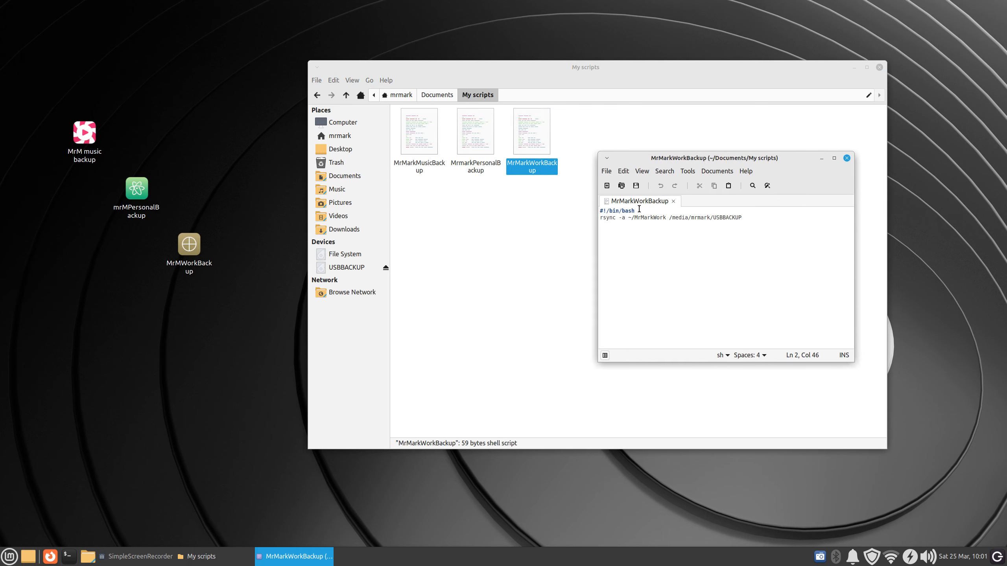
Highlight the #!/bin/bash line of the MrMarkWorkBackup script for inspection, then return to the end of the rsync line
drag(635, 211, 589, 214)
click(667, 234)
drag(641, 210, 595, 214)
click(745, 217)
Write a trial "#!/bin/bas" line a few lines below the rsync command and delete it again
key(Return)
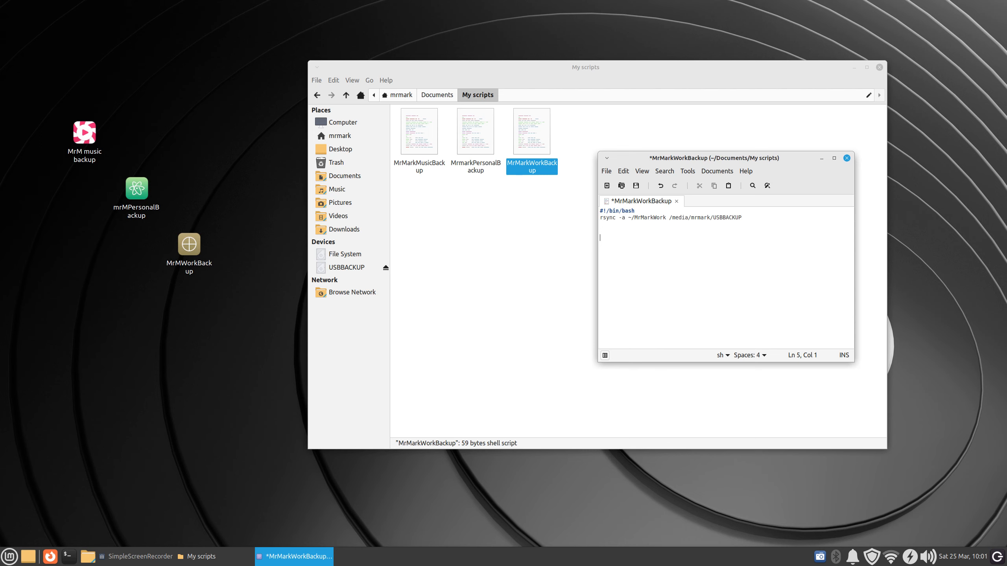
text(#!)
text(/)
text(bin/bas)
key(BackSpace)
key(BackSpace)
key(BackSpace)
key(BackSpace)
key(BackSpace)
key(BackSpace)
key(BackSpace)
key(BackSpace)
key(BackSpace)
key(BackSpace)
Highlight the script's #!/bin/bash line and the word rsync in turn, repositioning the editor window
drag(635, 209, 602, 207)
drag(653, 157, 499, 233)
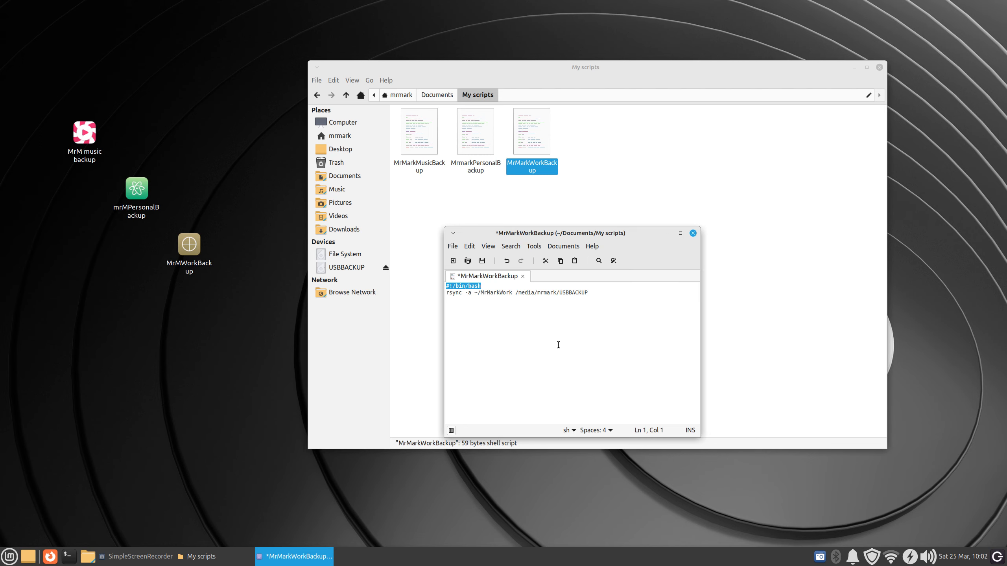
drag(630, 233, 637, 210)
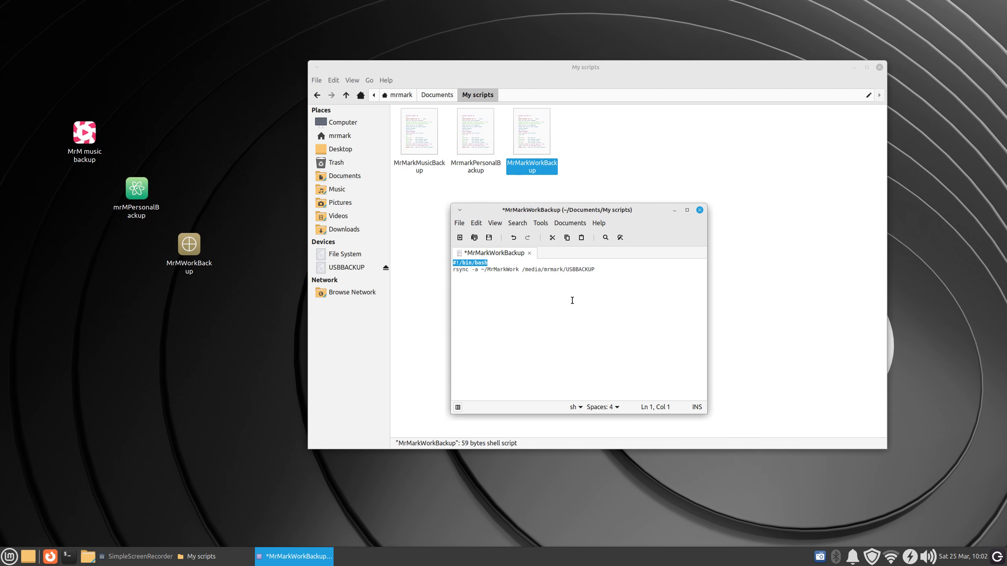
click(495, 286)
drag(454, 272, 468, 271)
Search the installed applications for Timeshift and launch it, entering the account password to authenticate
click(10, 556)
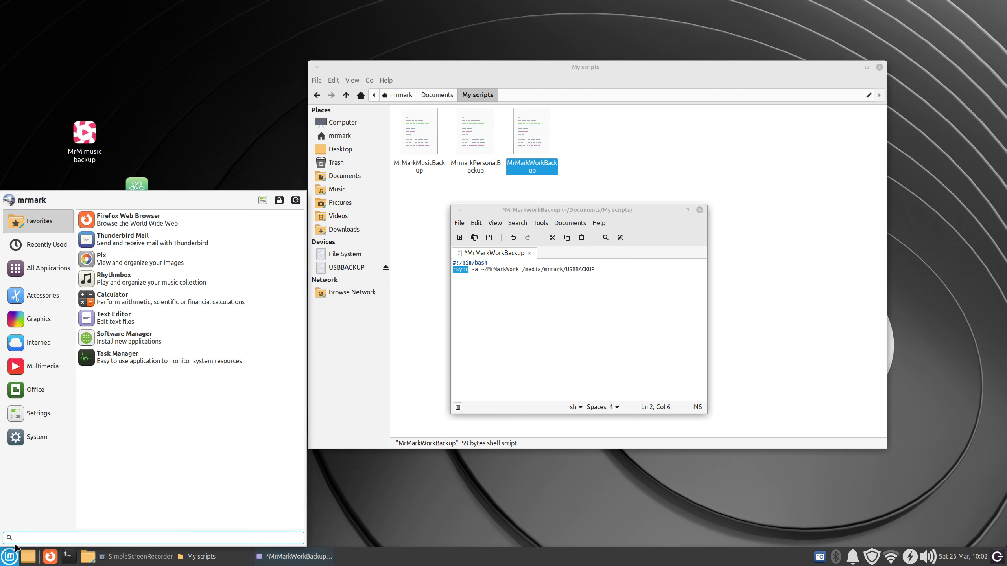
text(t)
click(55, 278)
text(****)
key(Return)
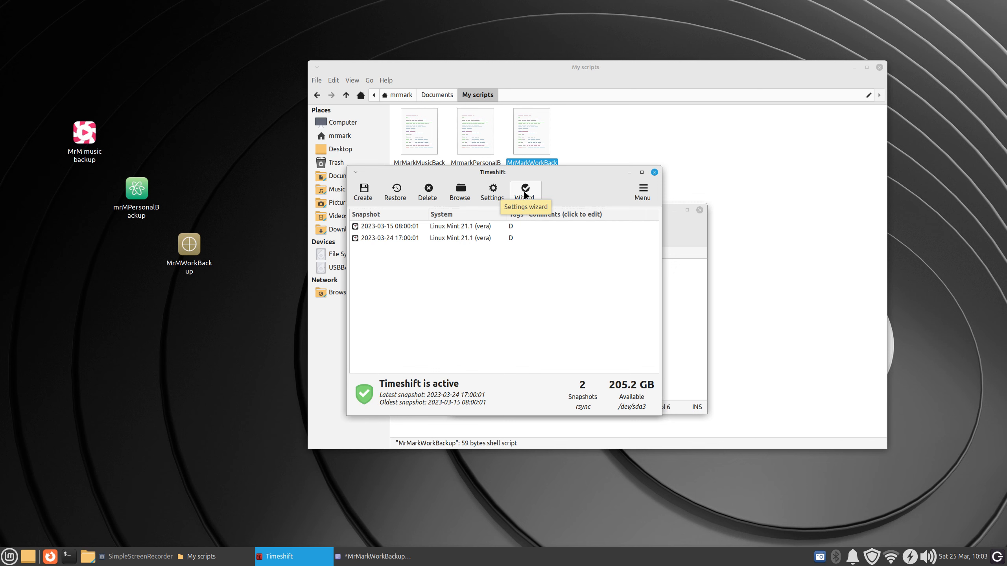
View the snapshot type choices in Timeshift's setup wizard, then close the wizard and Timeshift without changes
click(524, 191)
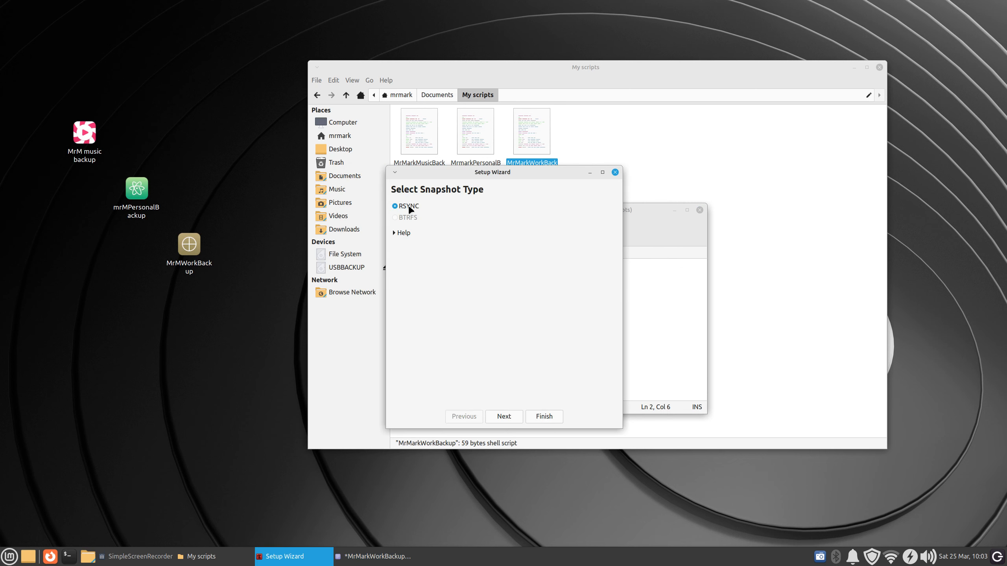
drag(458, 177, 615, 188)
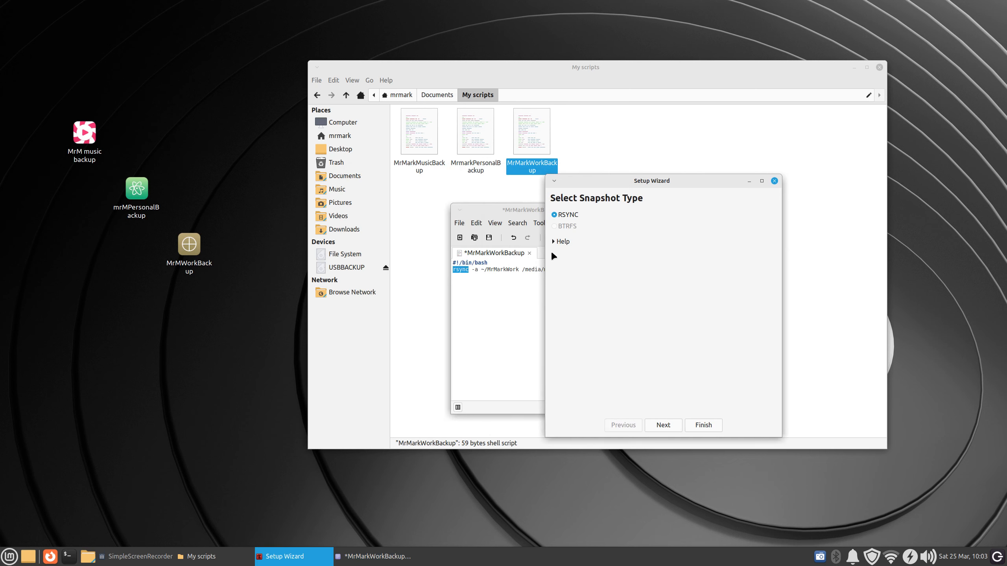
click(775, 182)
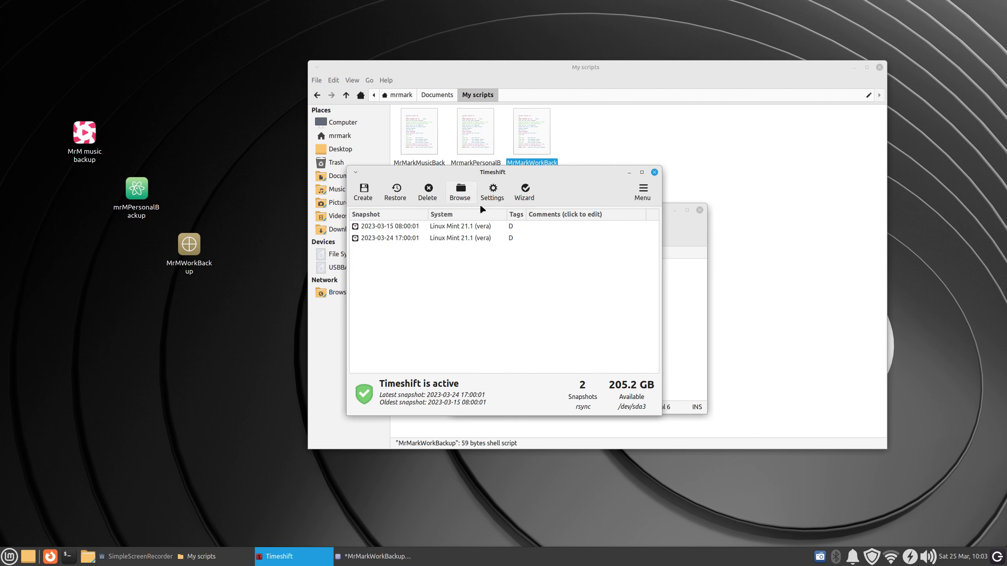
click(654, 172)
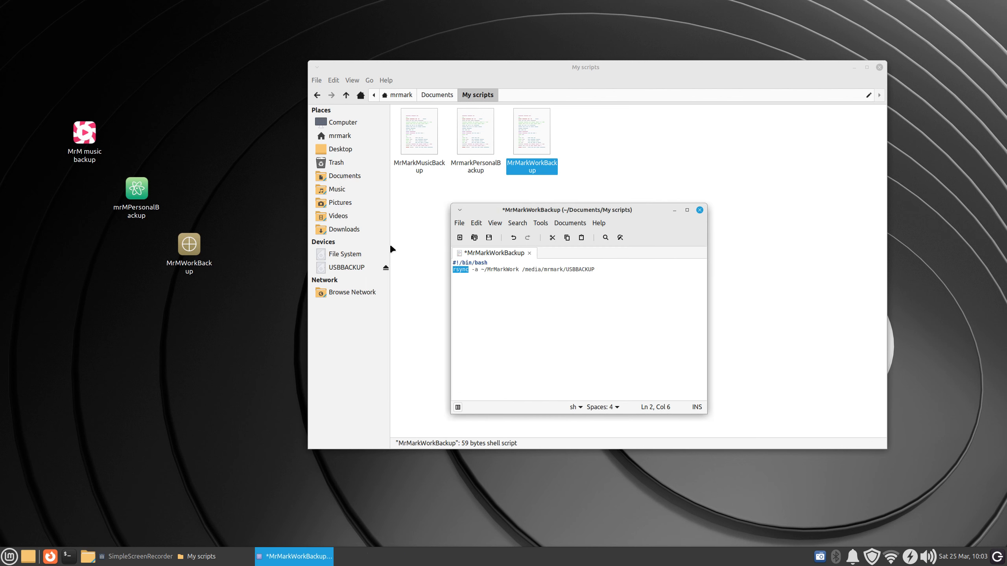
Move the MrMarkWorkBackup script window clear of the file names and highlight the rsync command's -a option
drag(535, 210, 629, 190)
click(609, 264)
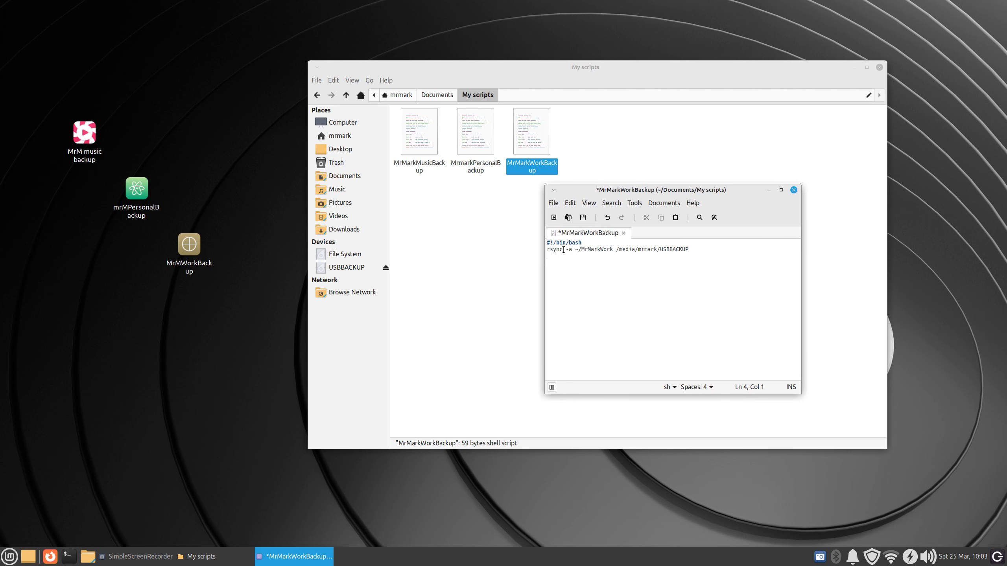
drag(565, 250, 572, 249)
click(573, 249)
Highlight the ~/MrMarkWork source path, view that folder in the home directory and return to the script
click(686, 249)
key(Return)
drag(574, 250, 616, 252)
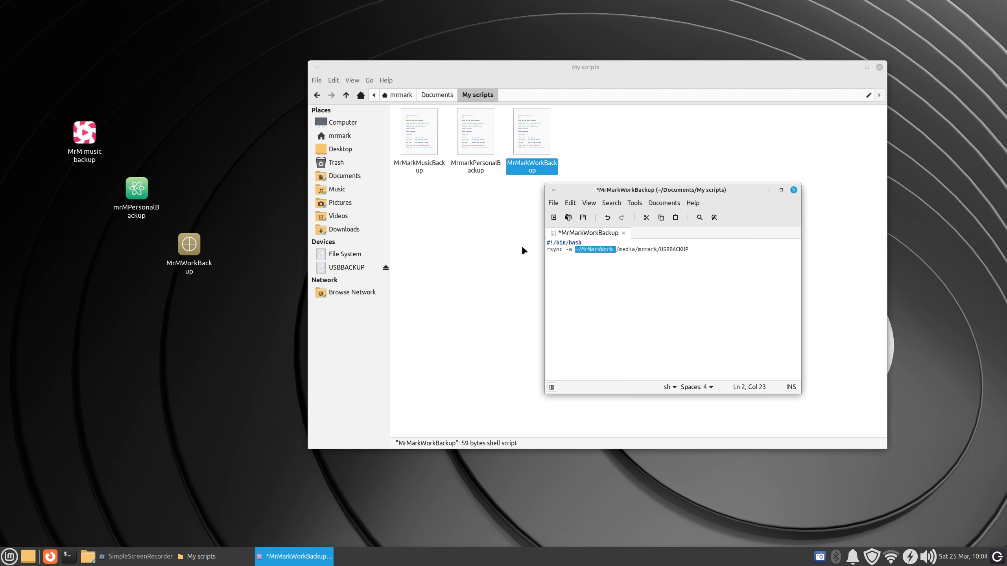
click(345, 137)
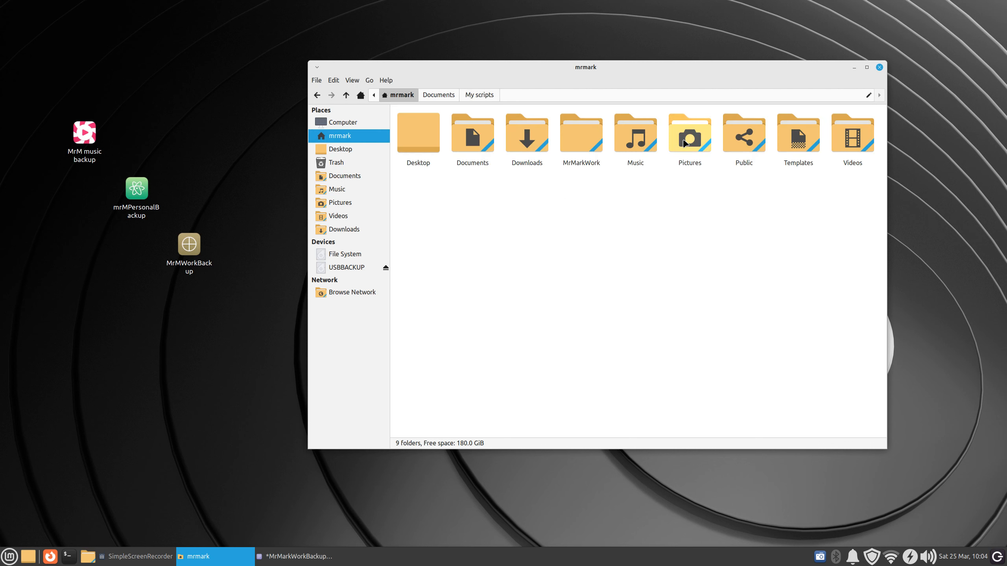
click(301, 556)
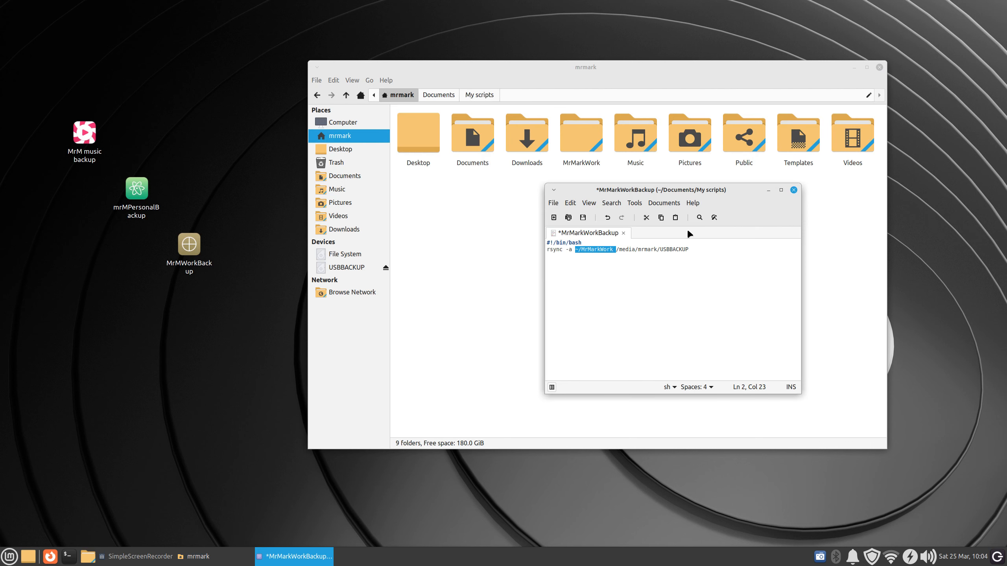
click(580, 257)
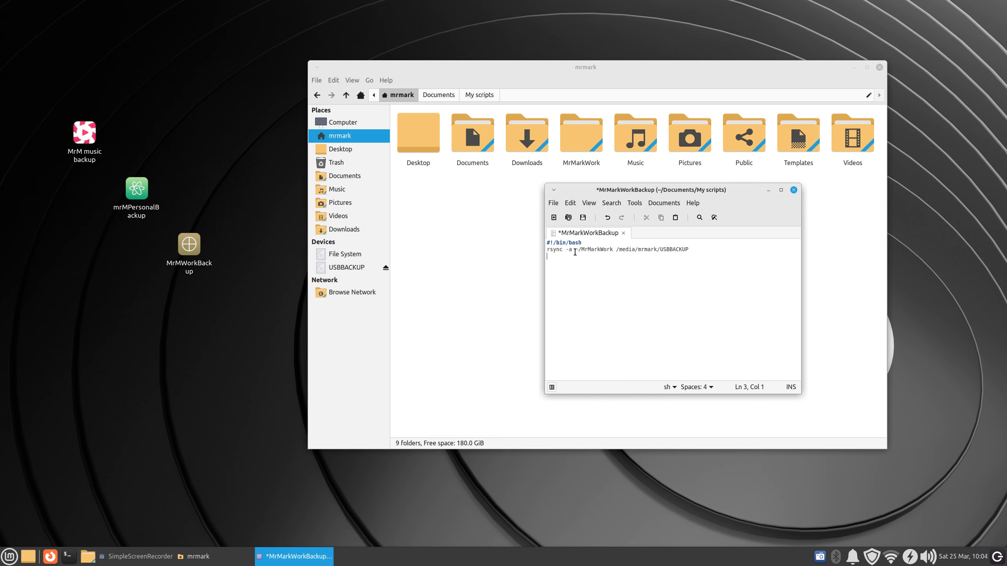
Highlight the source path and the USBBACKUP destination path of the rsync command in turn
drag(574, 249, 614, 249)
drag(608, 277, 616, 271)
click(613, 251)
key(Delete)
drag(574, 252, 697, 255)
click(615, 249)
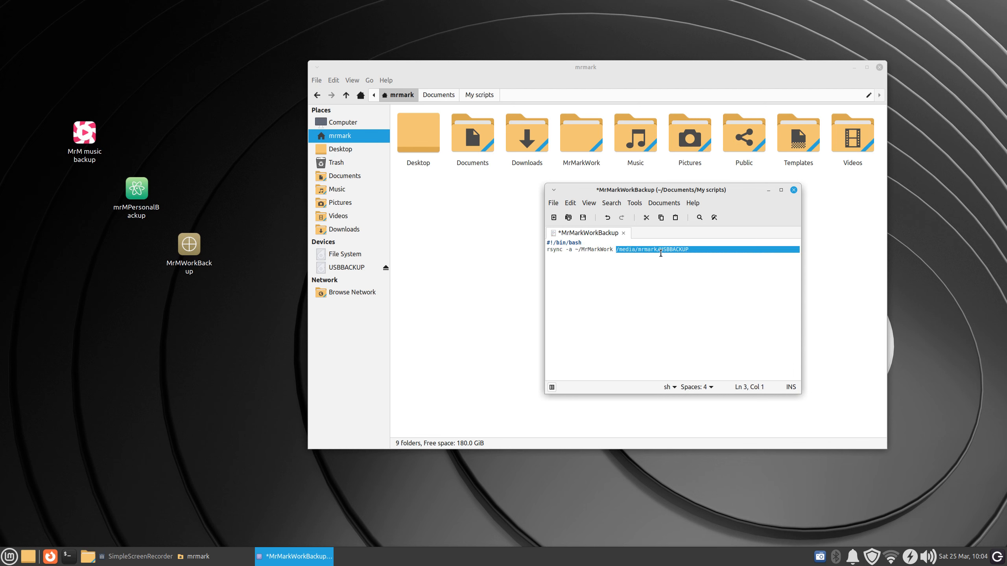
click(641, 267)
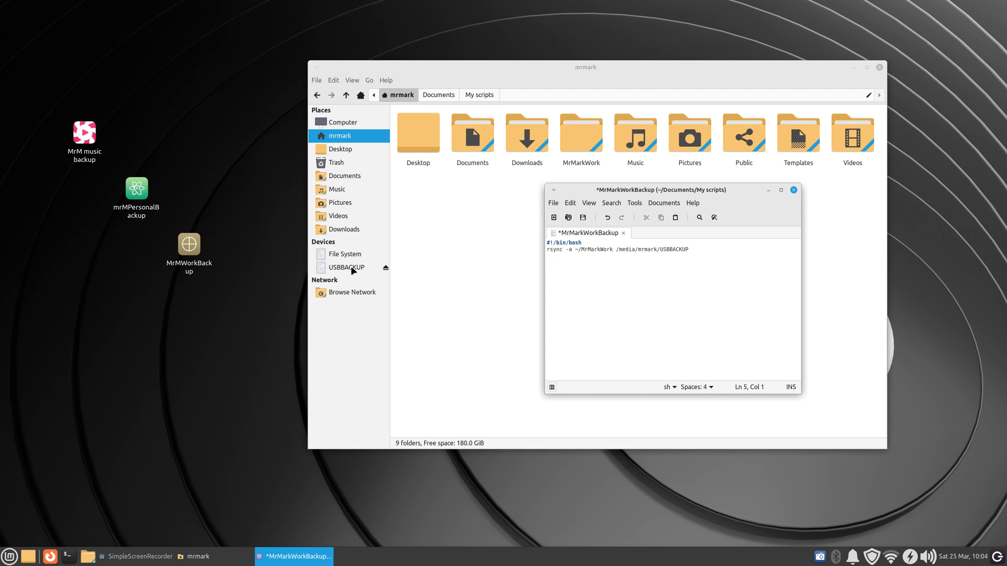
Check the mount path of the USBBACKUP drive and close the MrMarkWorkBackup script without saving
mouse_move(352, 274)
mouse_move(354, 273)
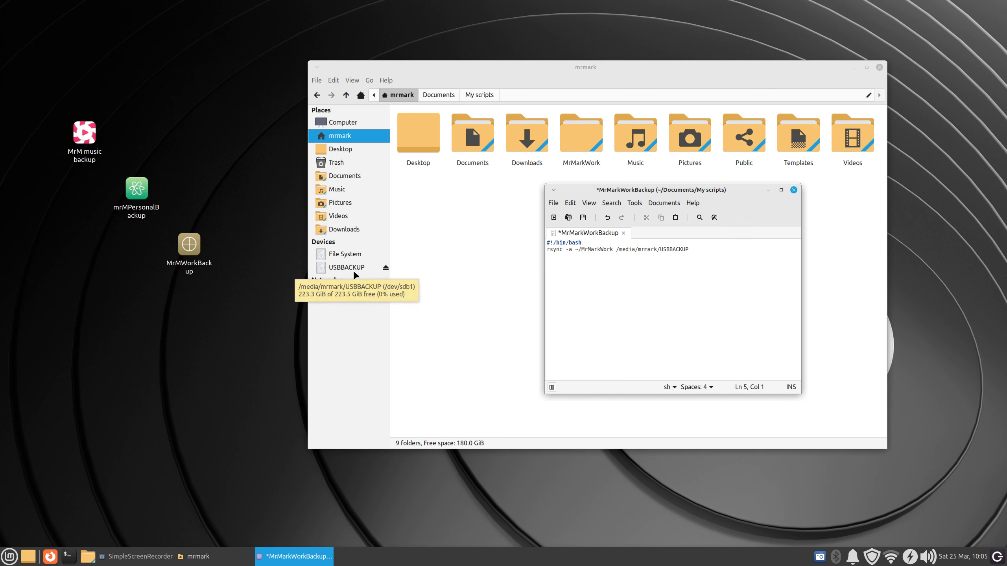
key(Return)
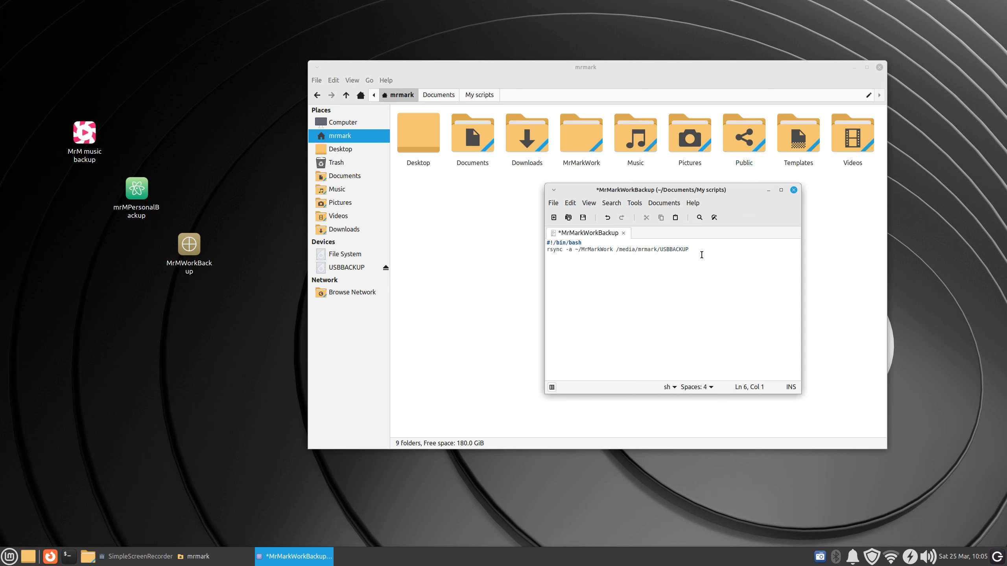
click(793, 189)
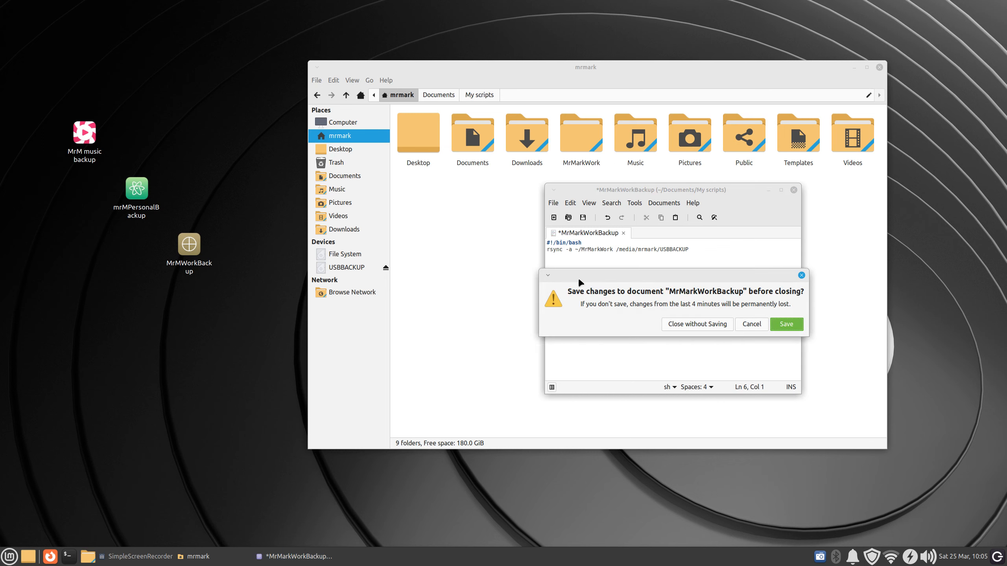
click(704, 324)
Open the MrmarkPersonalBackup script from Documents/My scripts, highlight its rsync line for MrMarkWork and close the script
double_click(468, 132)
double_click(431, 136)
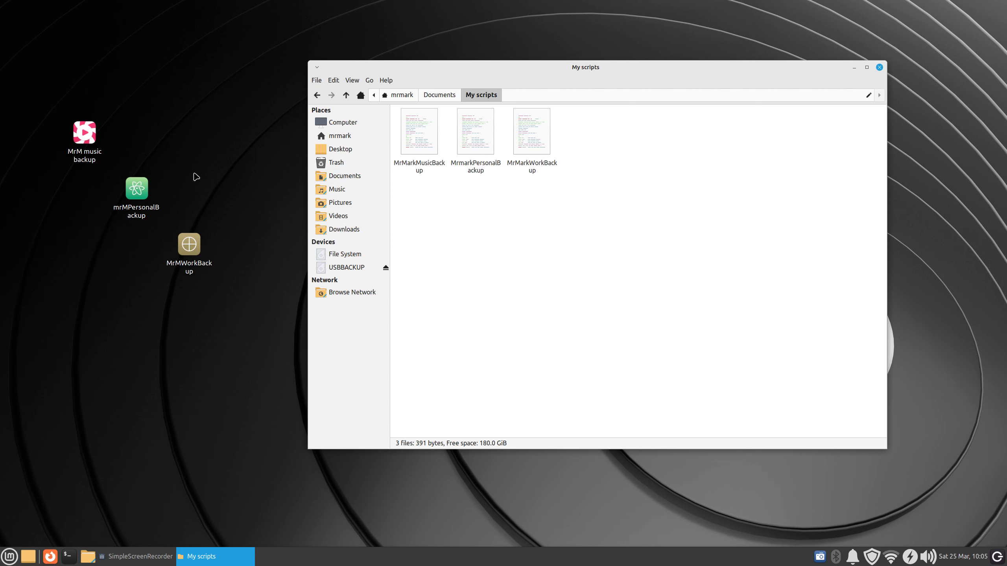
click(480, 130)
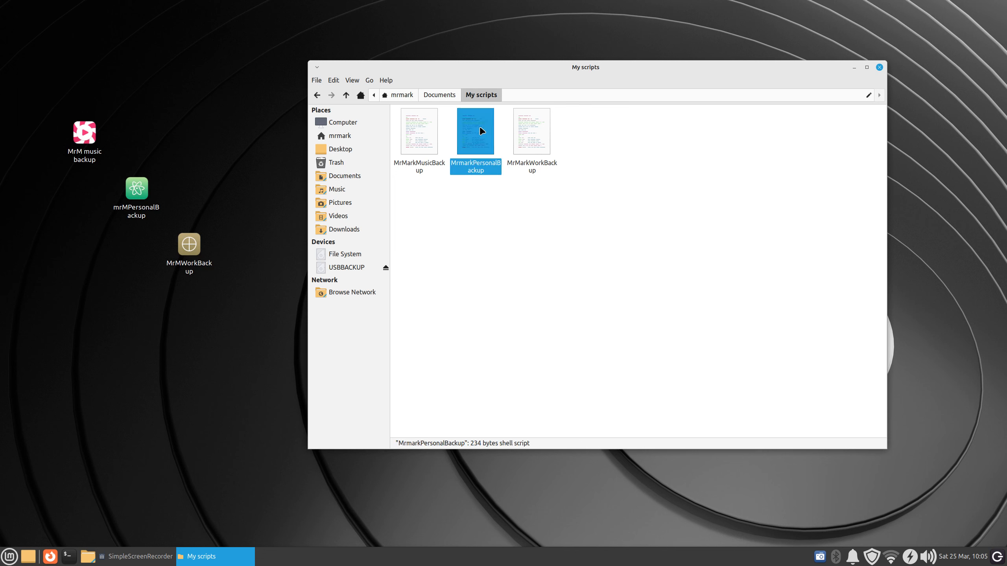
double_click(481, 131)
drag(572, 189, 836, 192)
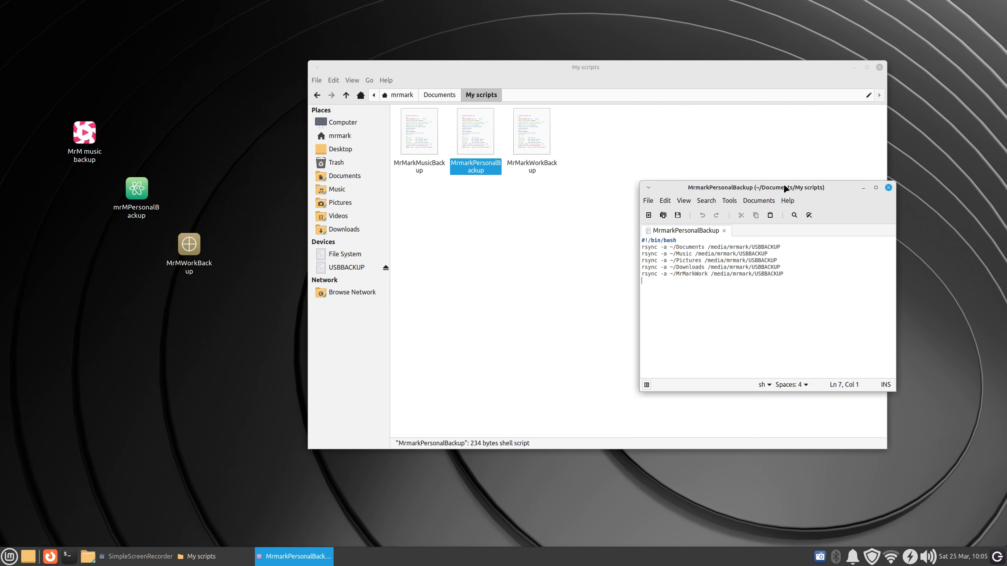
drag(785, 188, 702, 180)
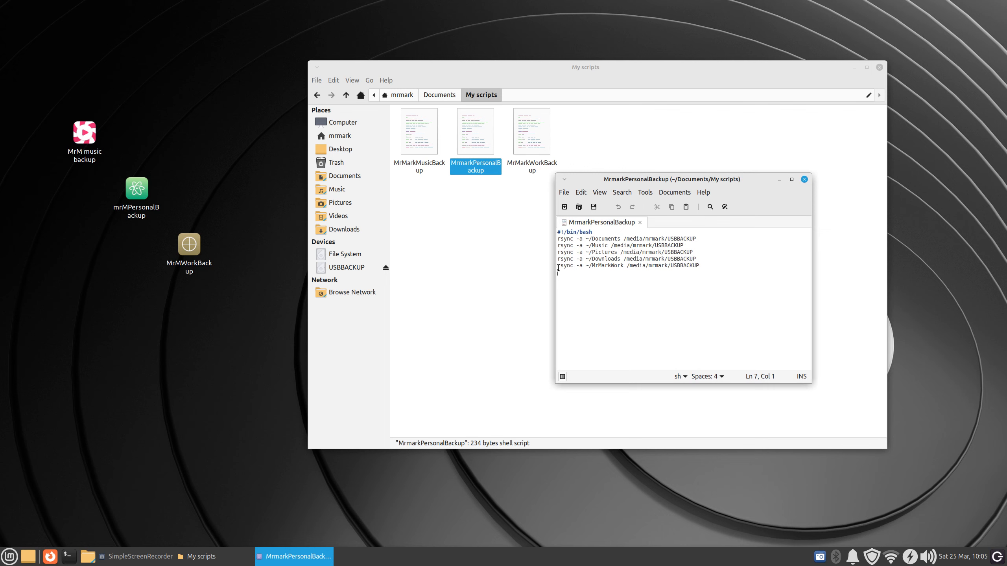
drag(558, 268, 711, 268)
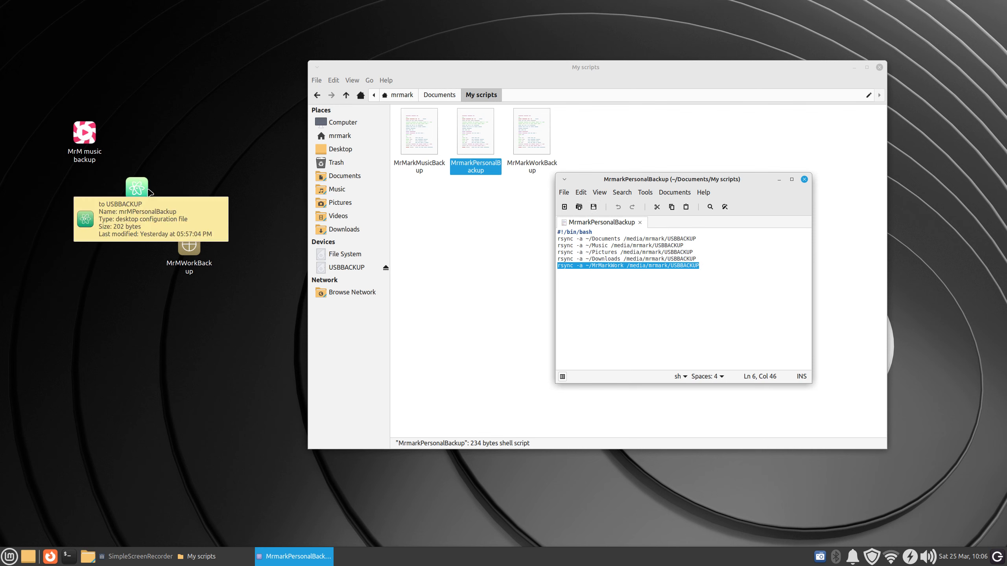
click(804, 179)
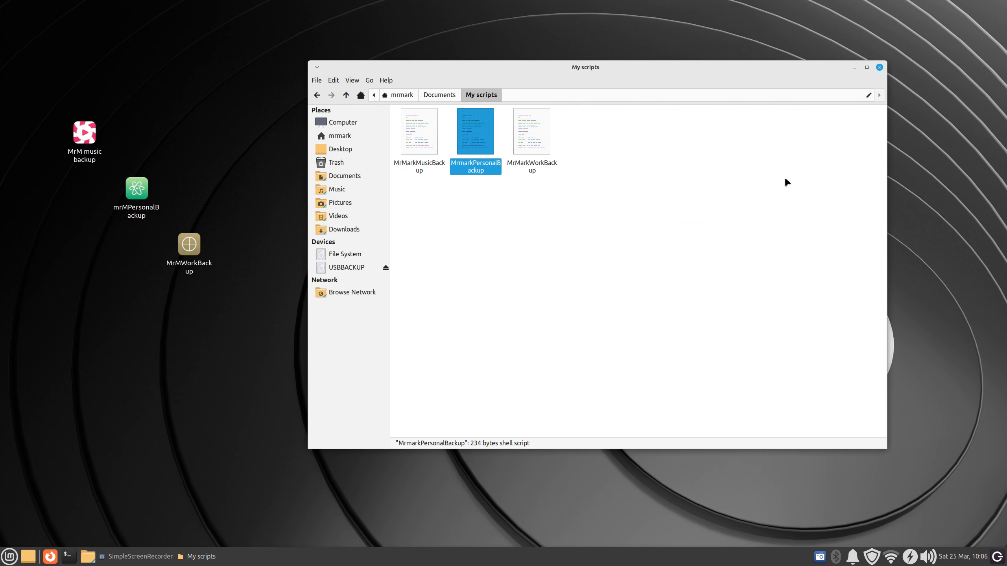
Open the MrMarkMusicBackup script to view its rsync commands
click(420, 129)
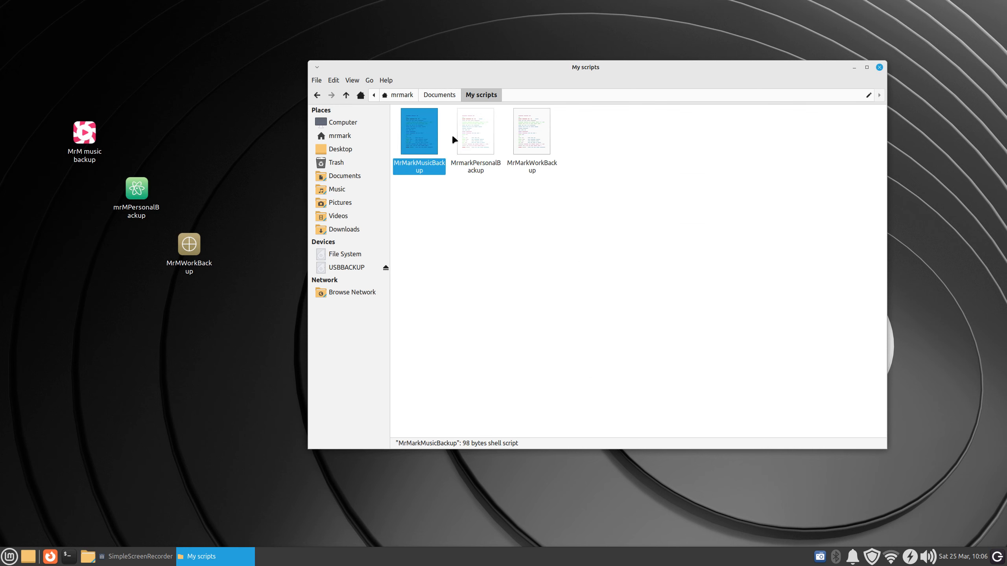
double_click(422, 138)
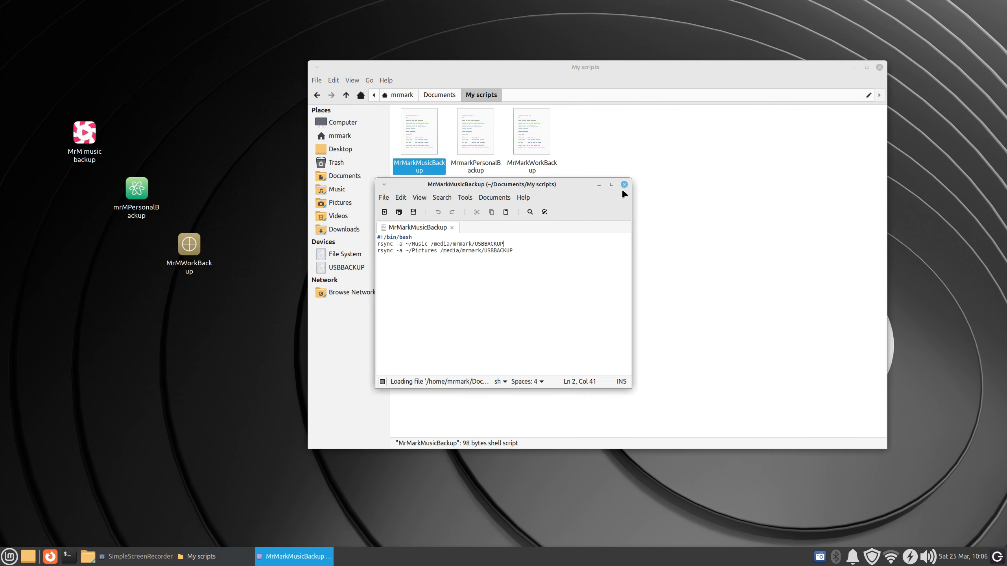
Highlight the rsync line for the Pictures folder in the MrMarkMusicBackup script and close the script
drag(623, 190, 703, 183)
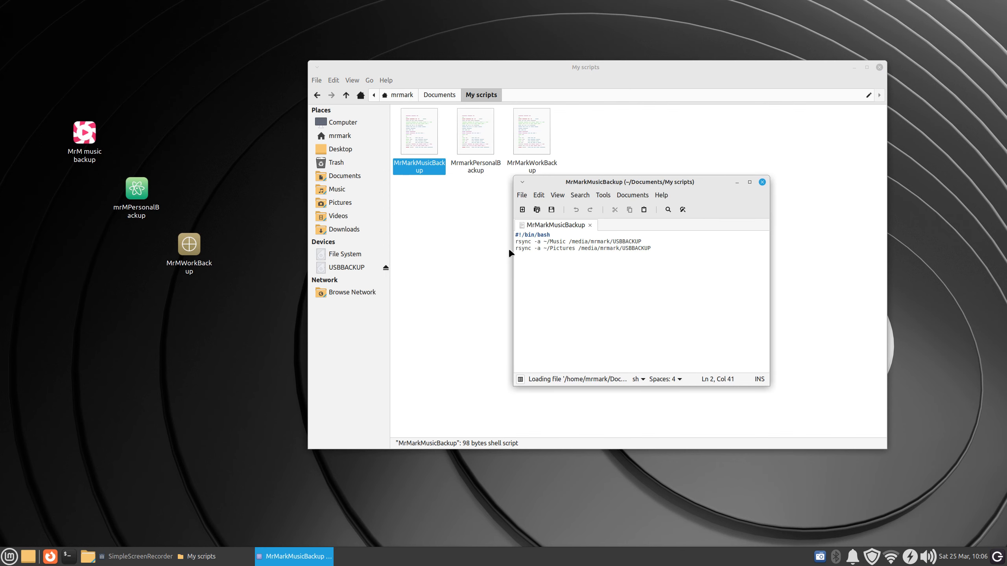
drag(515, 248, 672, 252)
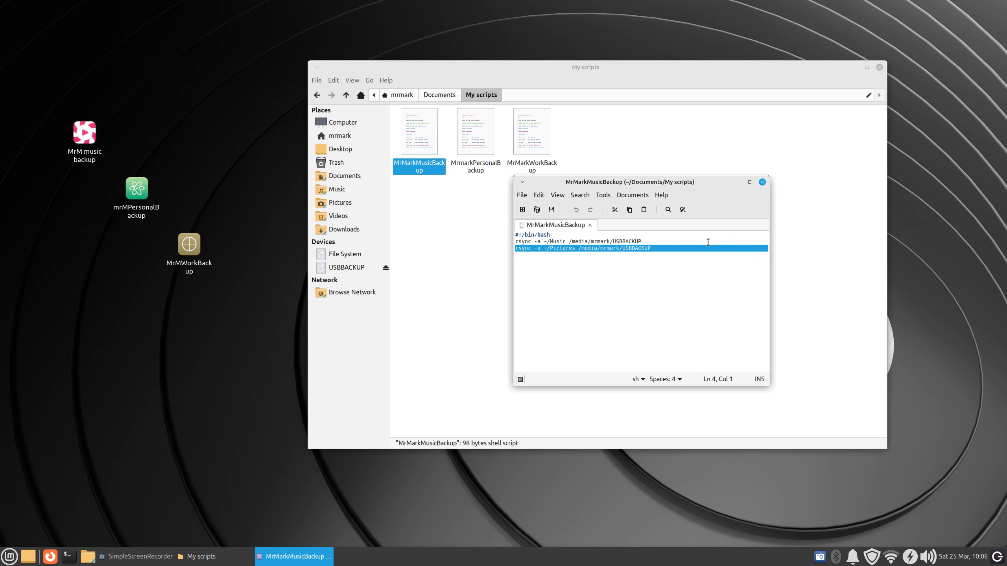
click(762, 182)
Duplicate the MrMarkMusicBackup script within the My scripts folder
right_click(421, 138)
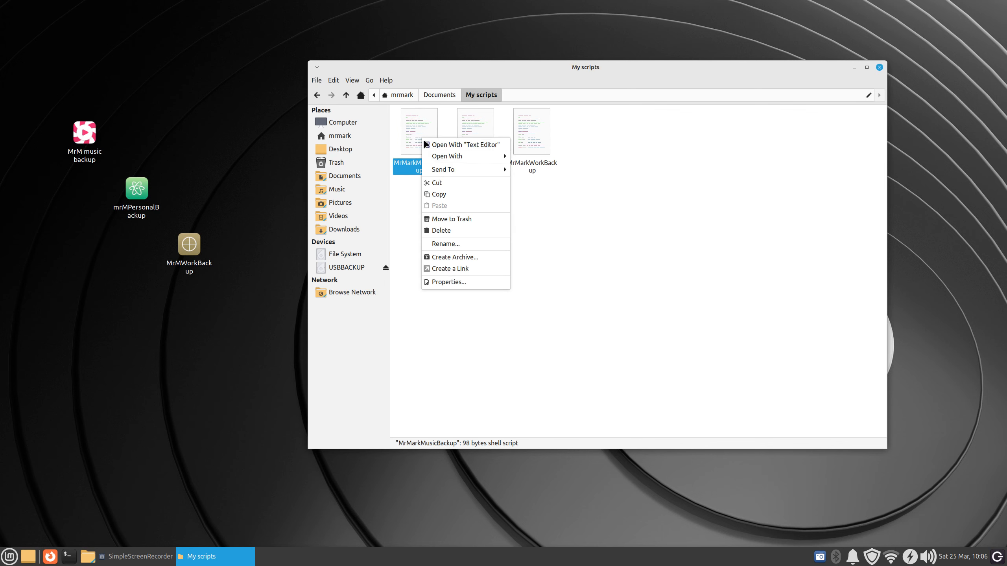
click(453, 191)
right_click(547, 225)
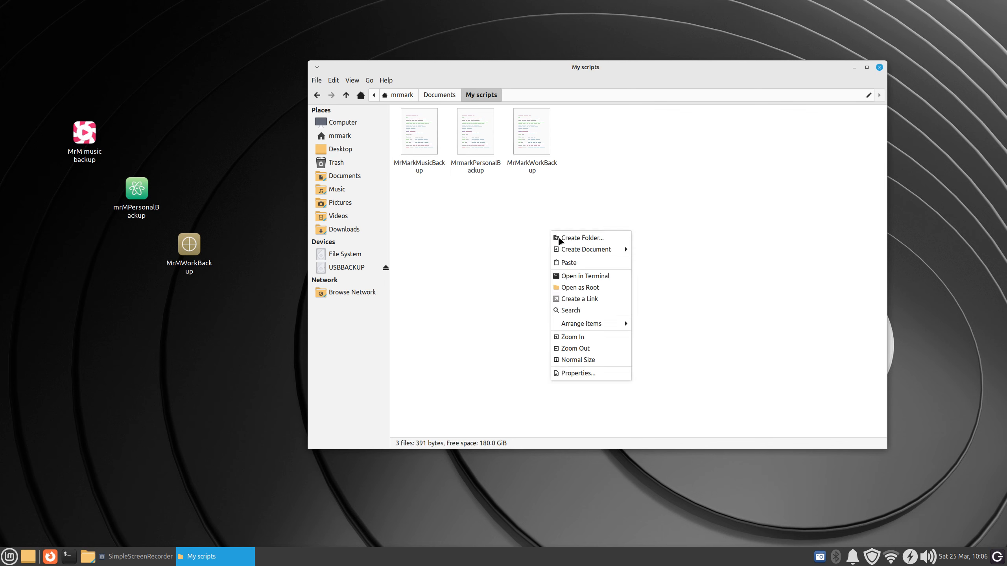
click(584, 264)
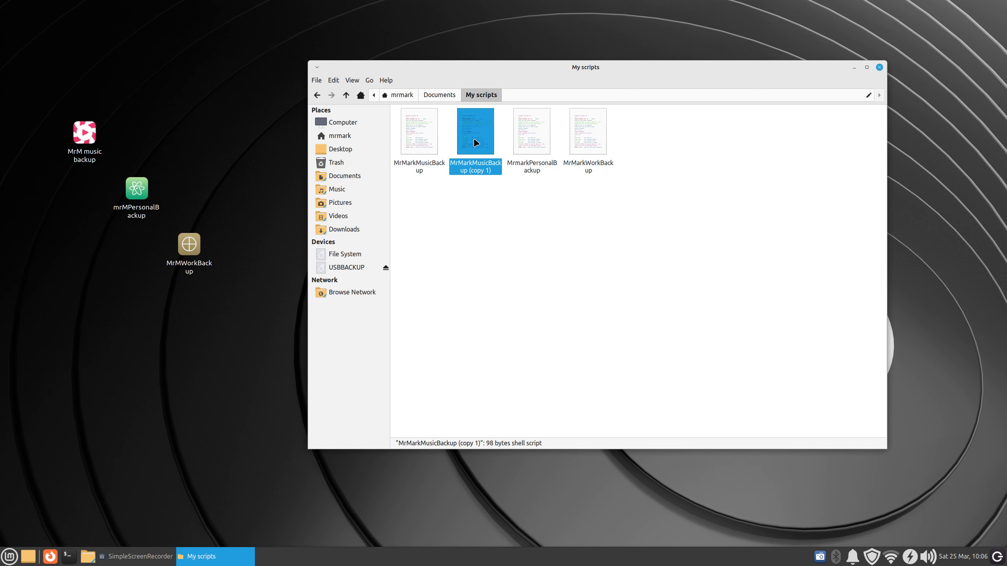
Rename the copied MrMarkMusicBackup script as test1
text(t)
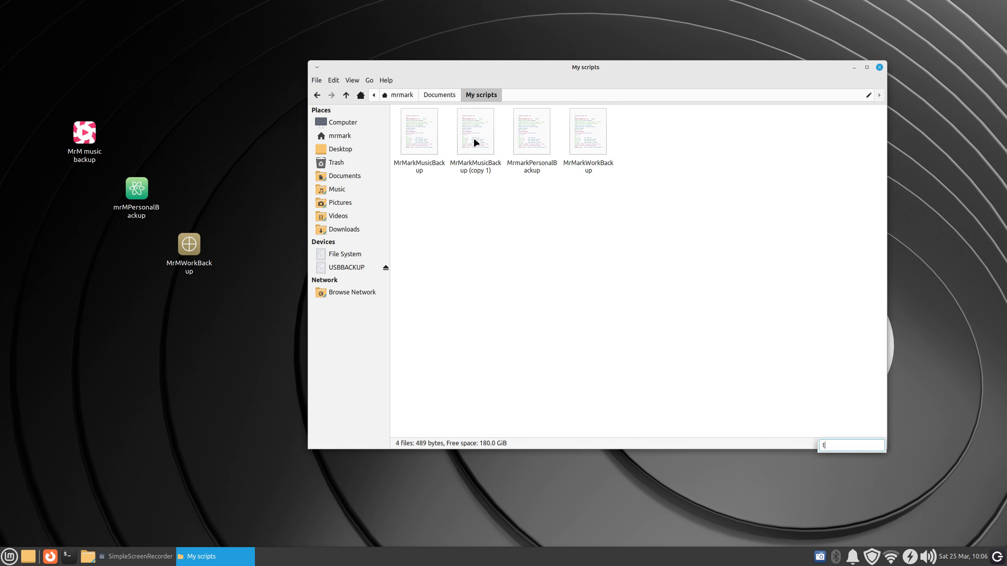
text(est1)
click(468, 134)
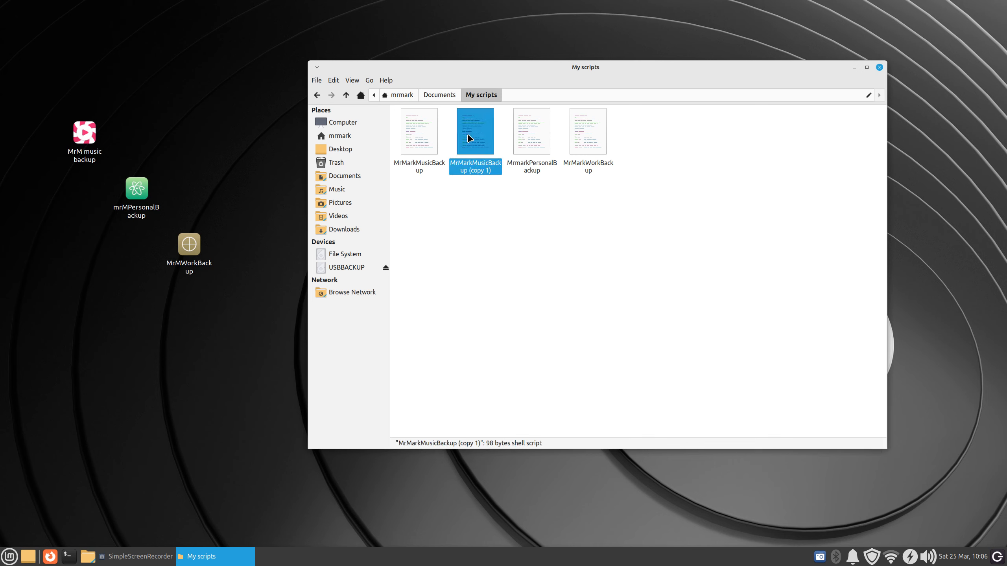
right_click(467, 135)
click(500, 241)
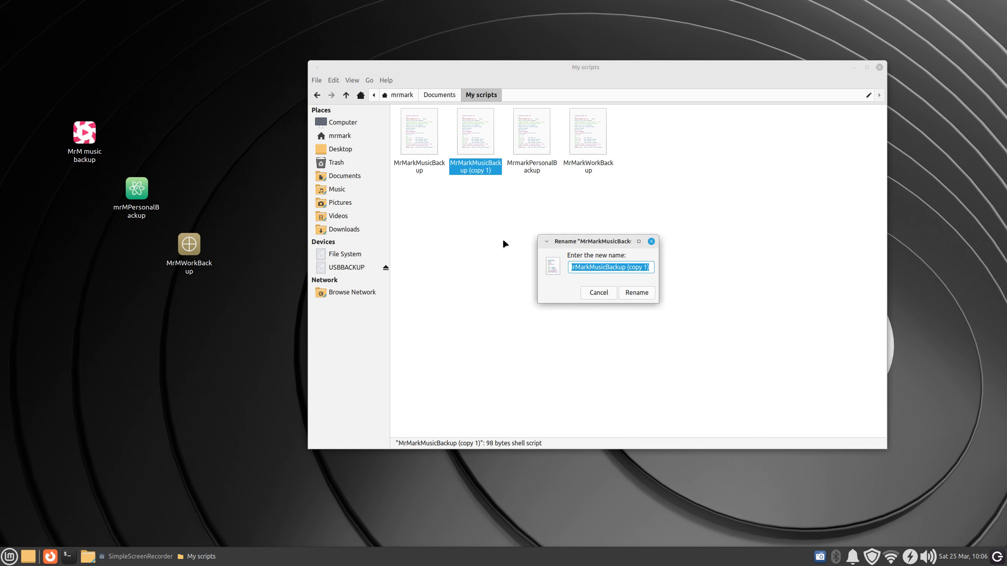
text(test1)
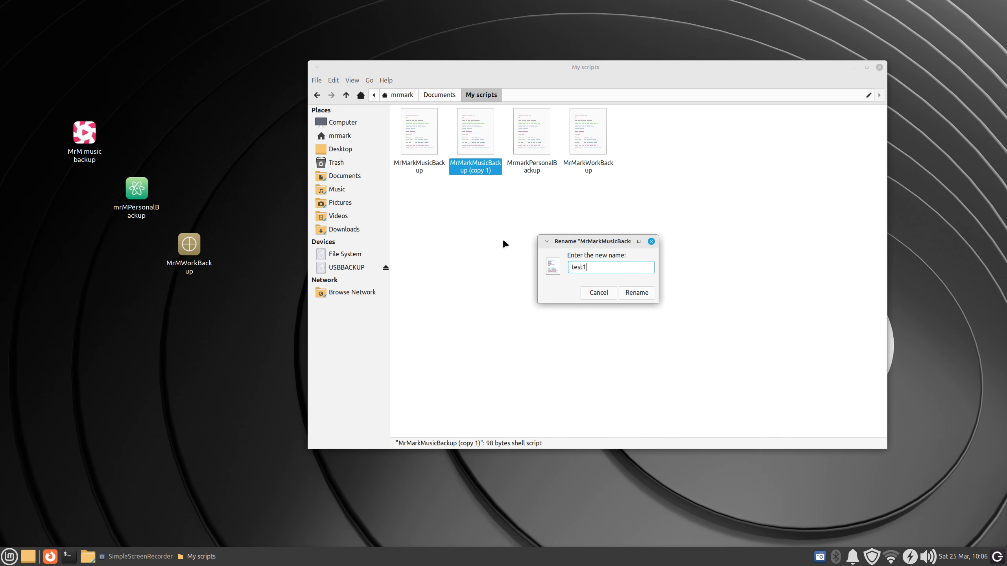
click(642, 296)
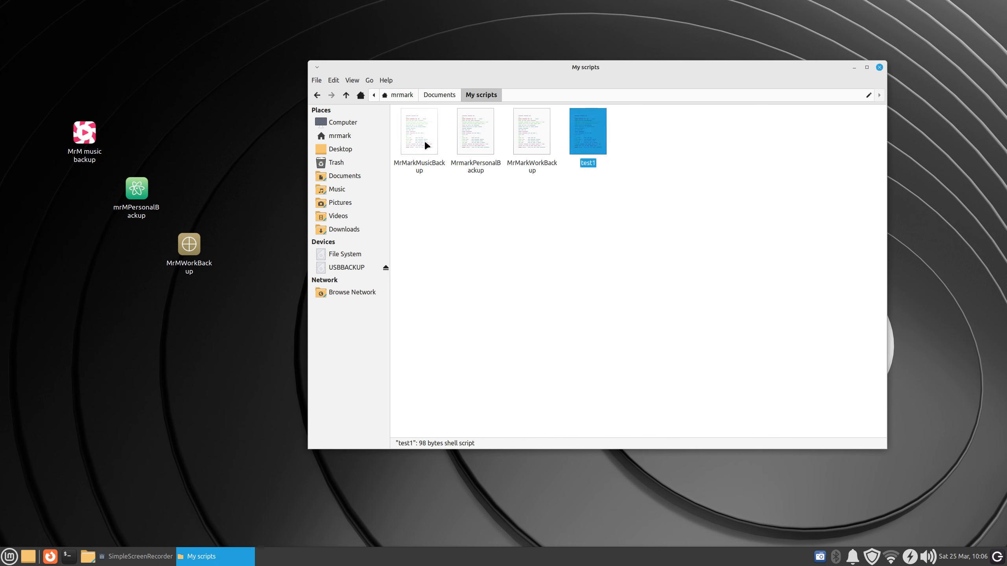
Check the test1 script's permissions, toggling the option to run the file as a program off and back on
right_click(587, 126)
click(624, 270)
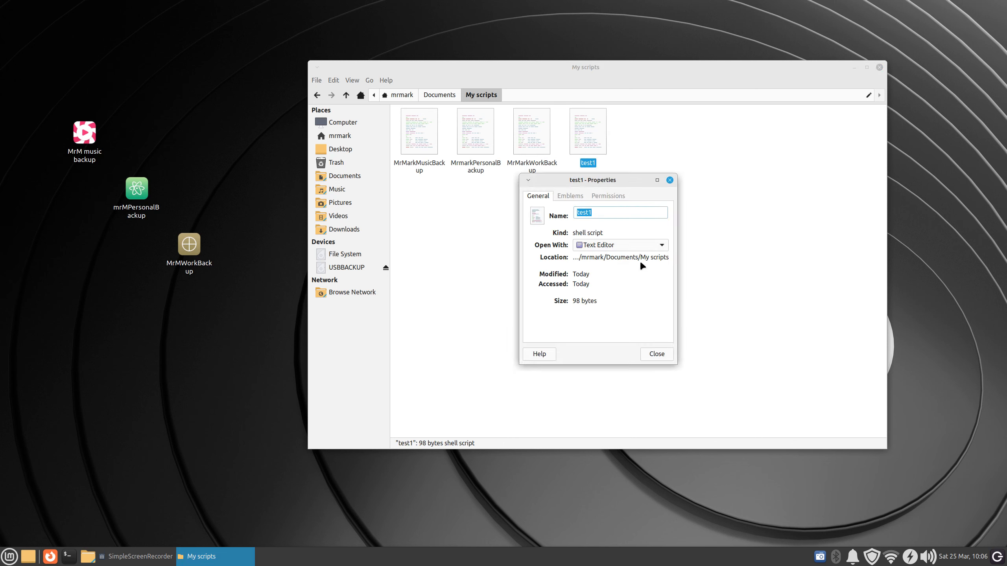
click(605, 197)
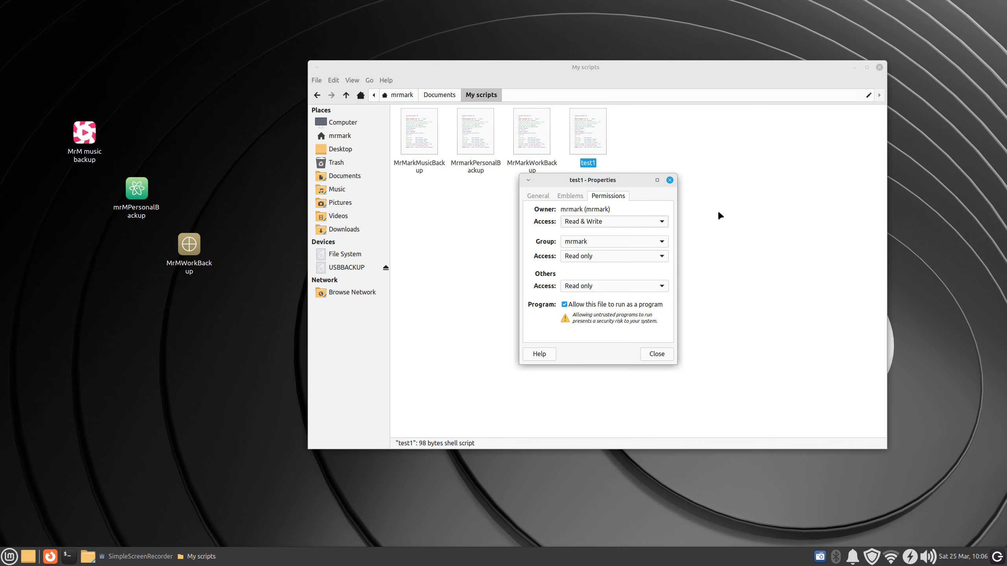
click(564, 304)
click(564, 304)
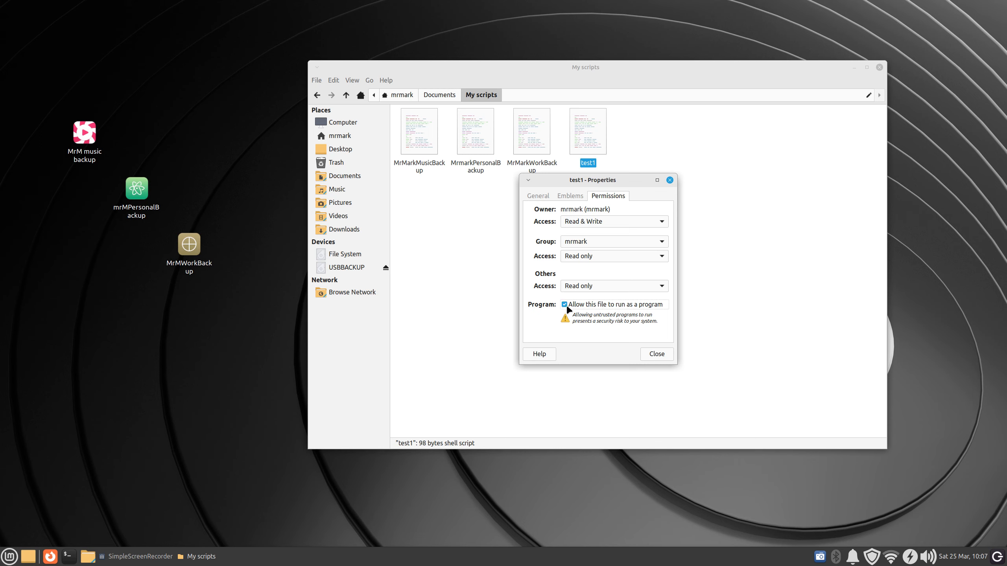
click(656, 354)
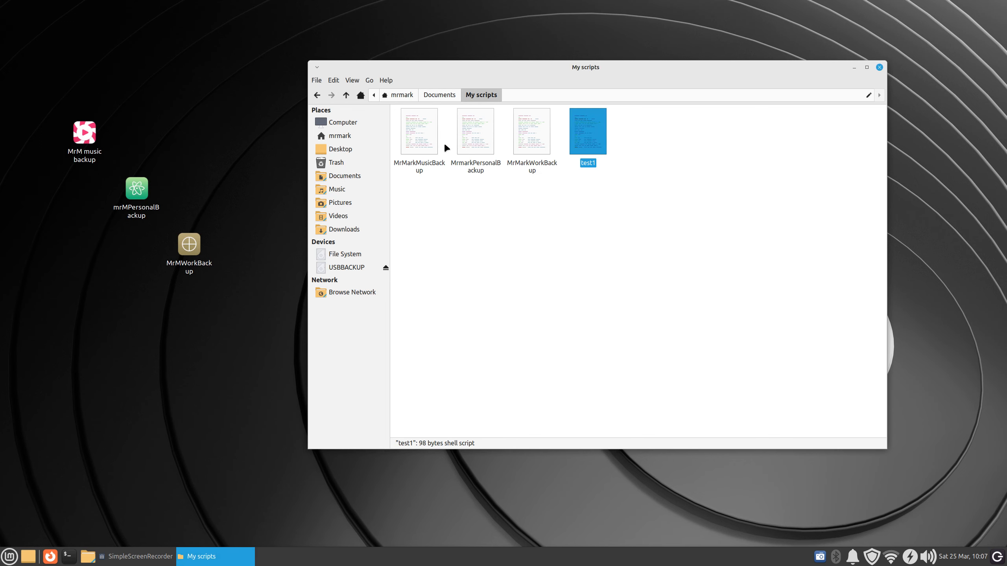
Remove the rsync line for the Pictures folder from the test1 script, then save and close it
double_click(587, 125)
drag(544, 181, 709, 218)
drag(526, 287, 630, 288)
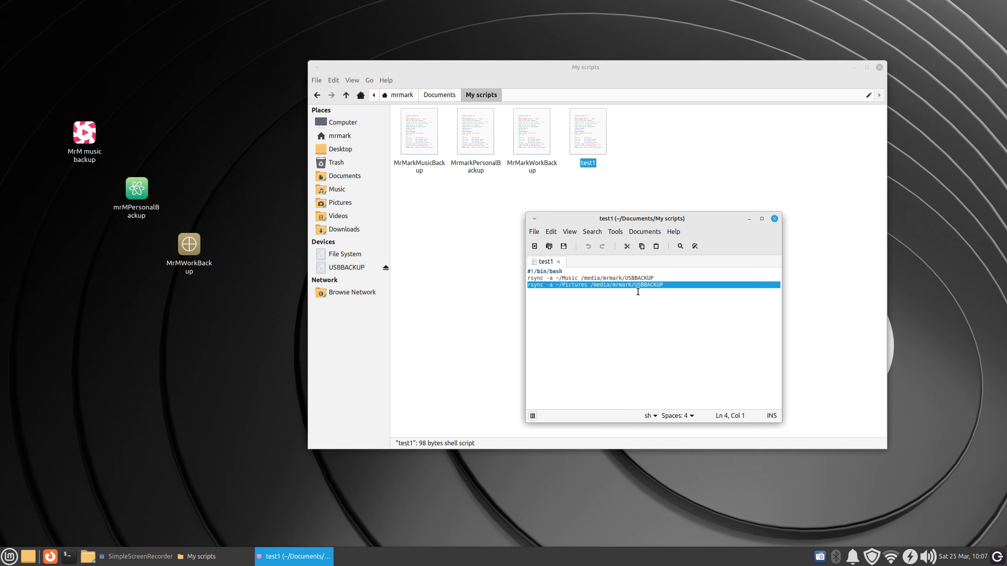
key(Delete)
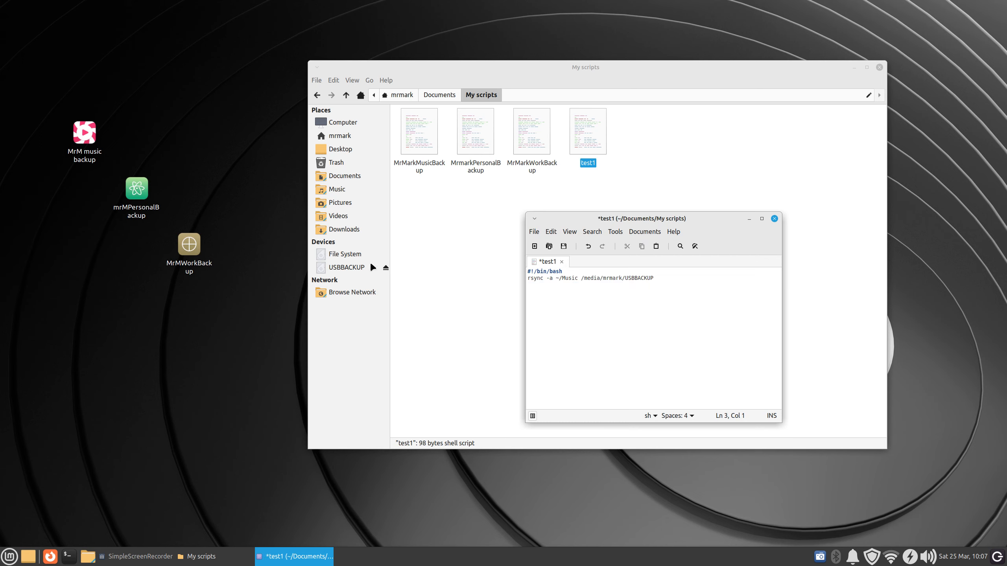
click(563, 246)
click(774, 220)
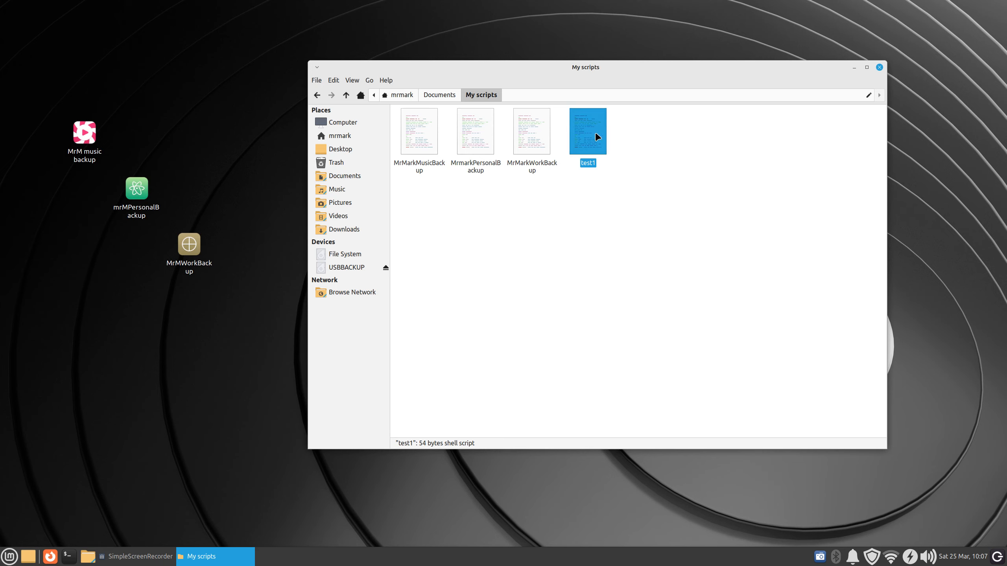
Start a new desktop launcher named test1 with the comment "backup music to usbbackup", checking the test1 script for reference
right_click(96, 309)
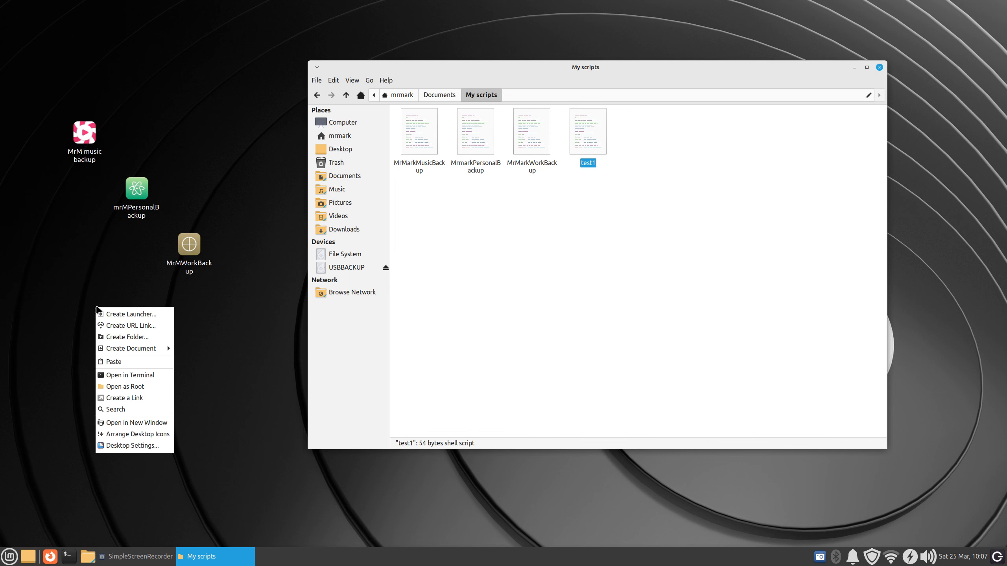
click(125, 315)
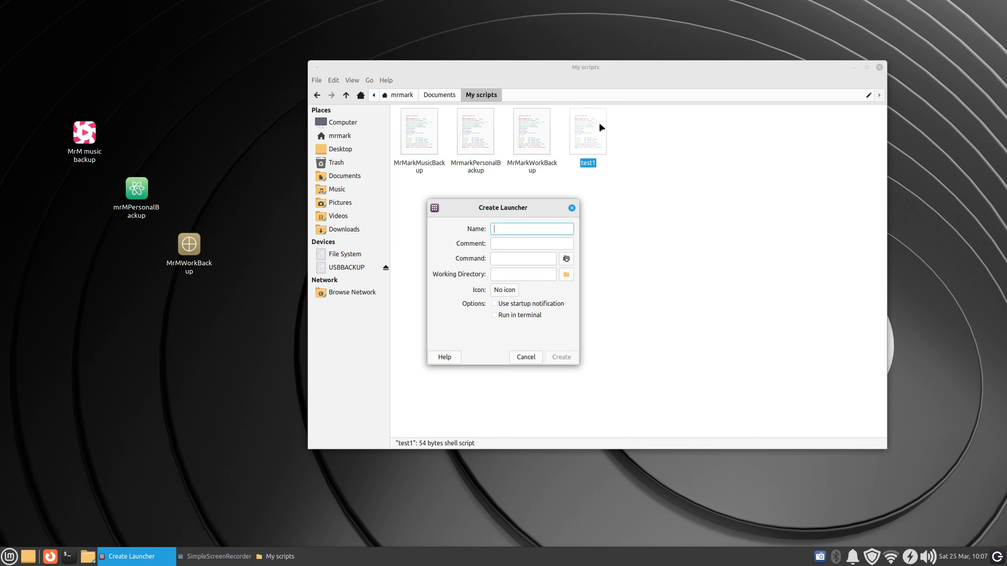
drag(448, 210, 148, 301)
text(test1)
click(181, 337)
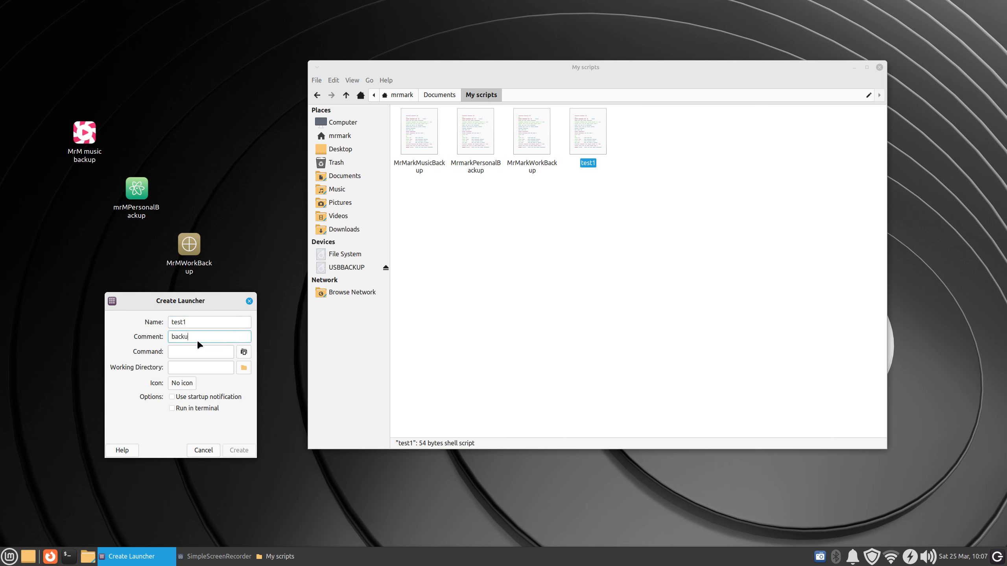
double_click(582, 127)
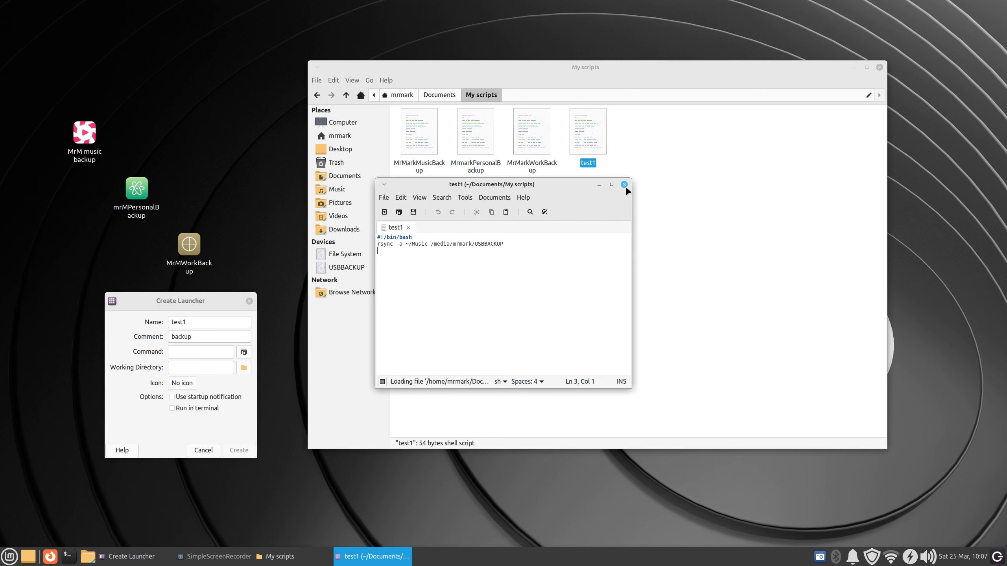
click(624, 185)
click(198, 337)
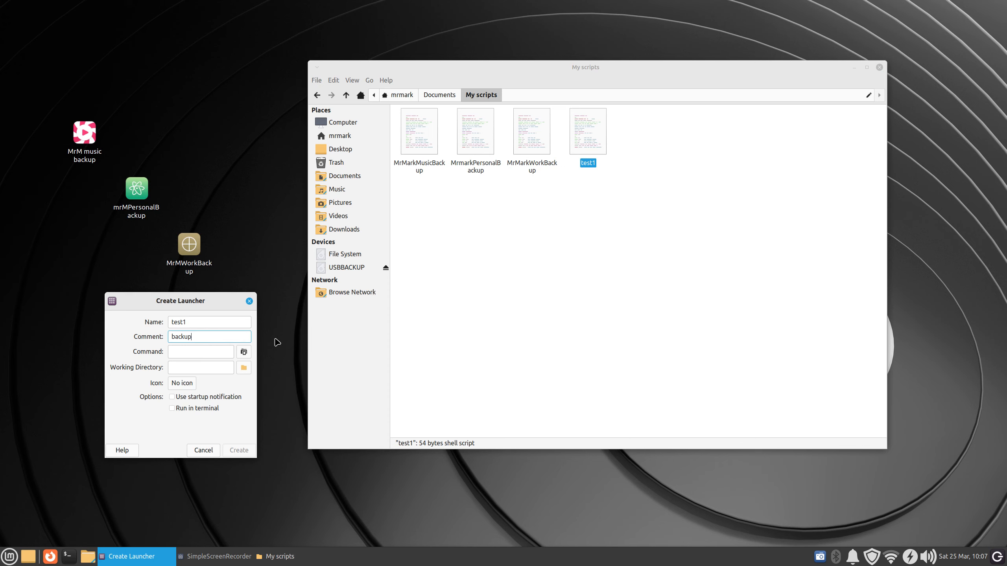
text(music to usbbackup)
Set the launcher's command to the test1 script in Documents/My scripts
click(243, 352)
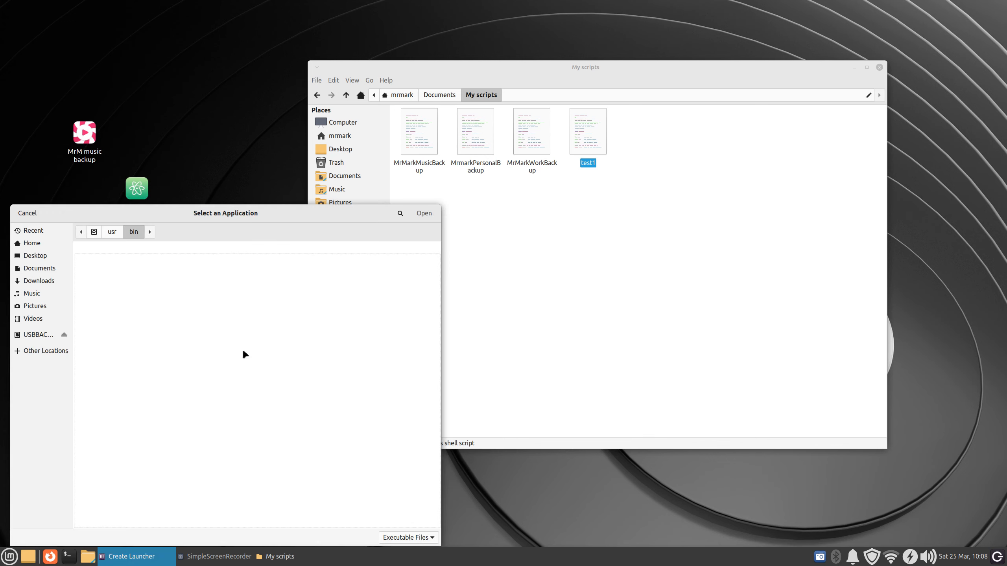
drag(188, 209, 243, 207)
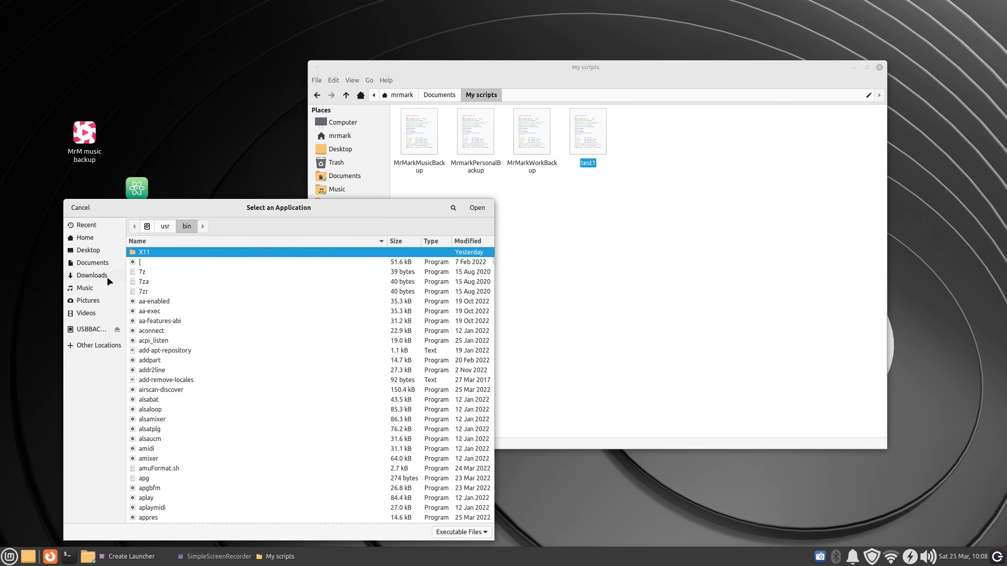
click(84, 263)
double_click(153, 252)
double_click(147, 282)
Find the gmusicbrowser icon by searching all icons for "music", assign it to the launcher and create the launcher
click(131, 382)
click(264, 275)
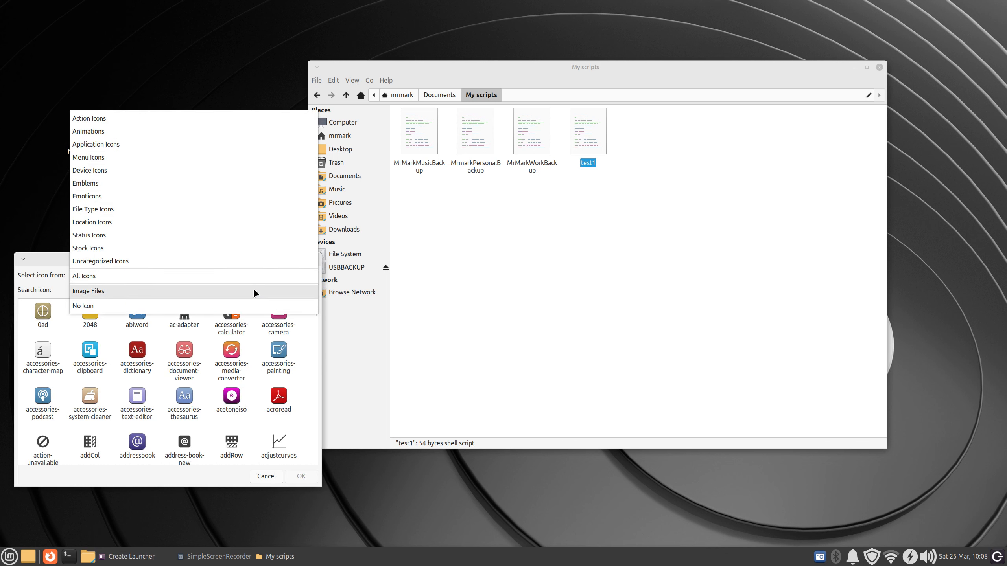
click(42, 260)
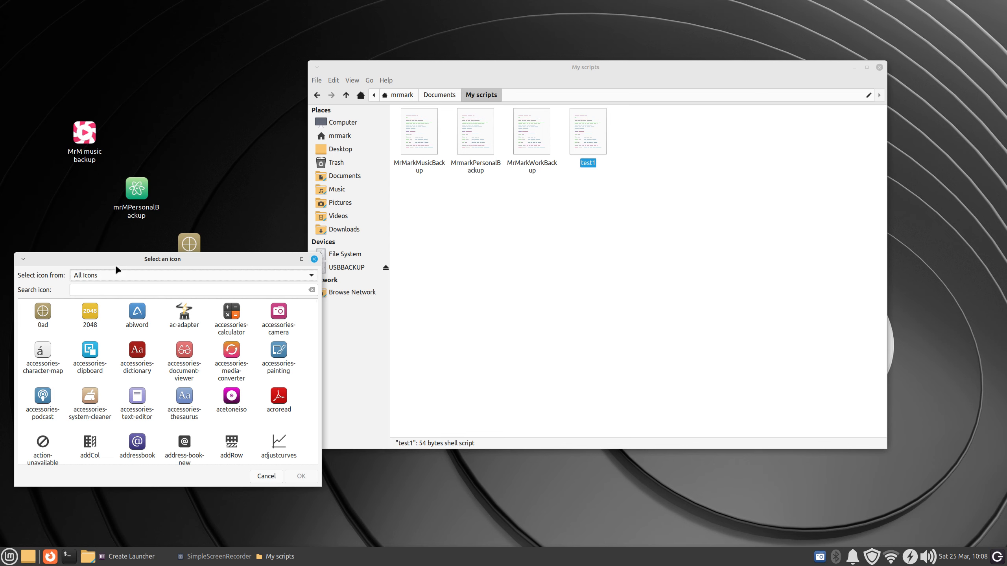
click(95, 289)
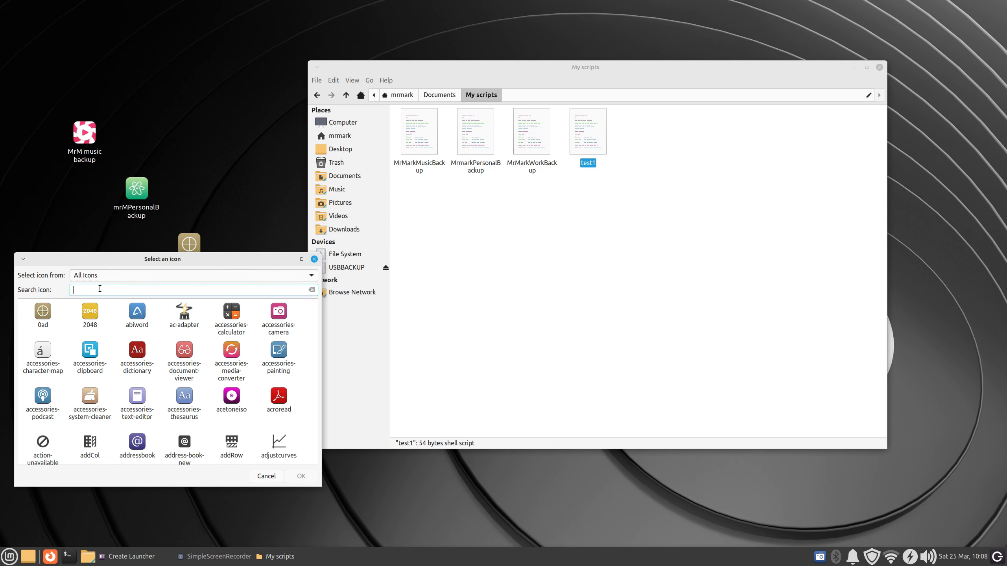
text(music)
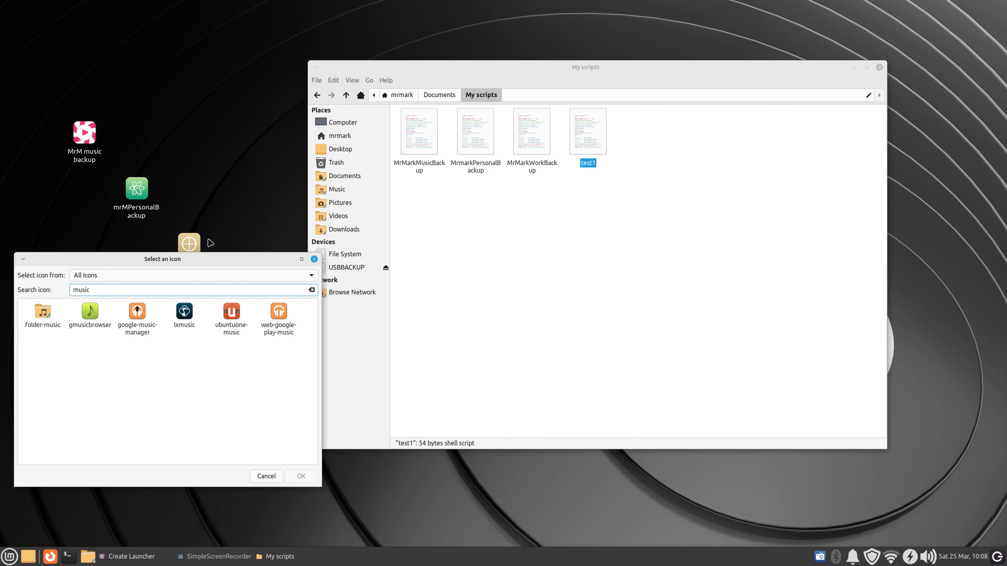
drag(81, 257, 81, 281)
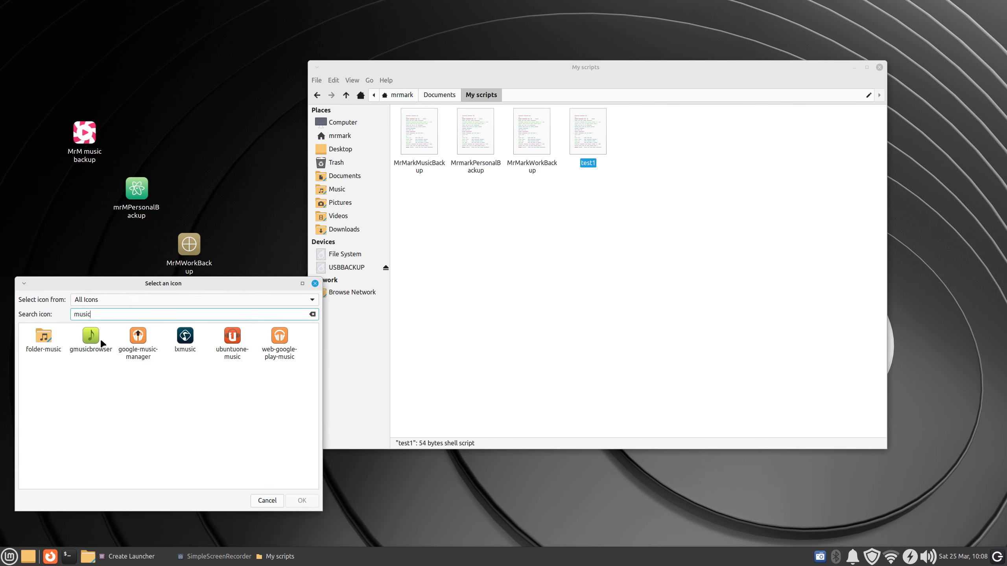
click(92, 337)
click(301, 501)
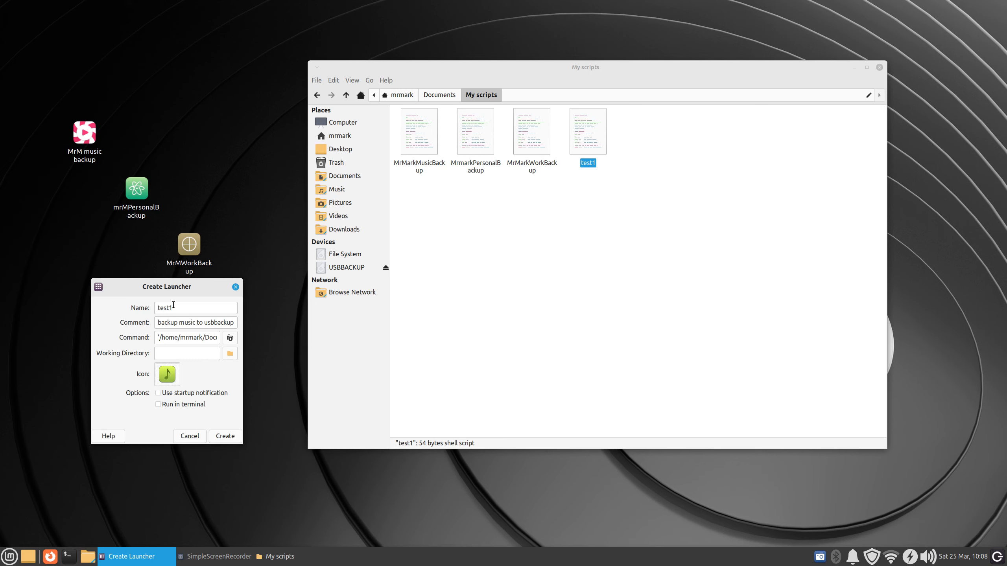
click(224, 436)
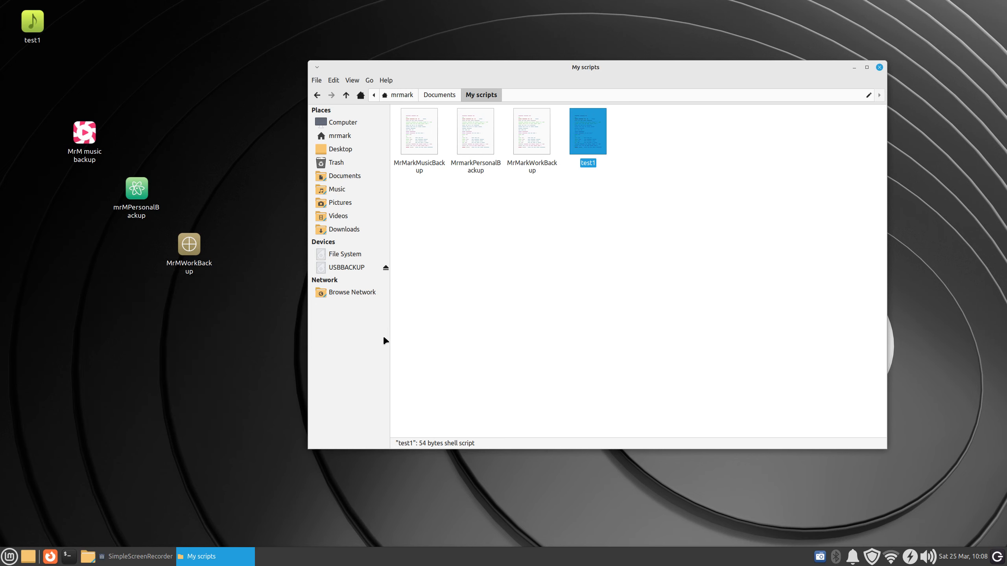
Open the test1 script to review its rsync line for the Music folder and close it
double_click(586, 135)
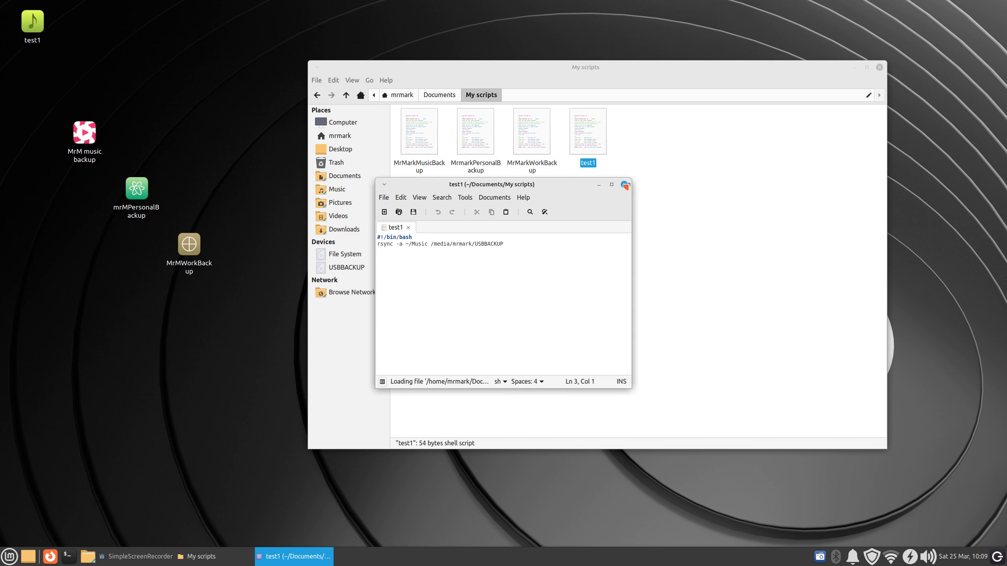
click(624, 184)
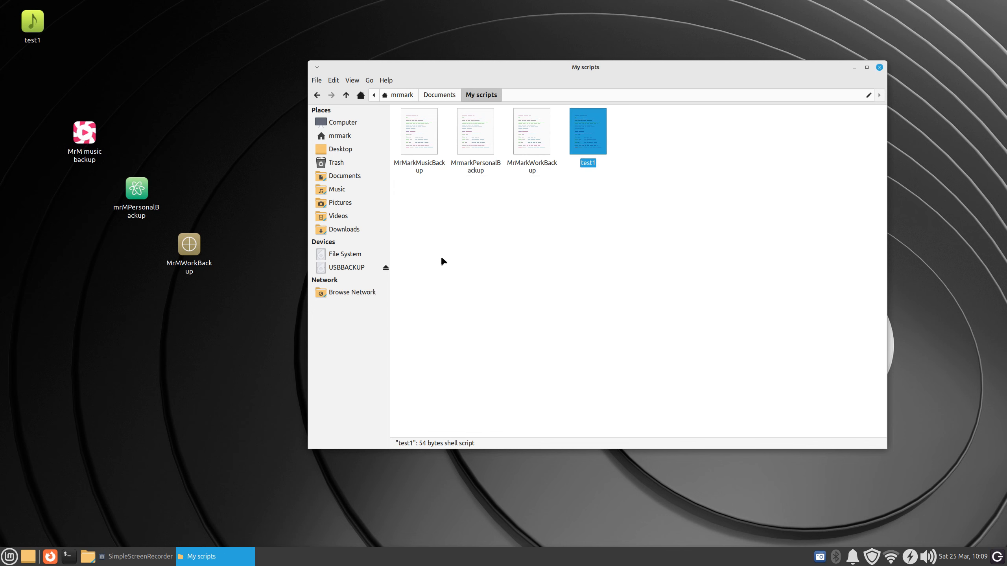
Delete everything on the USBBACKUP drive and move the test1 launcher below the other backup launchers on the desktop
click(366, 270)
drag(493, 114, 406, 176)
key(Delete)
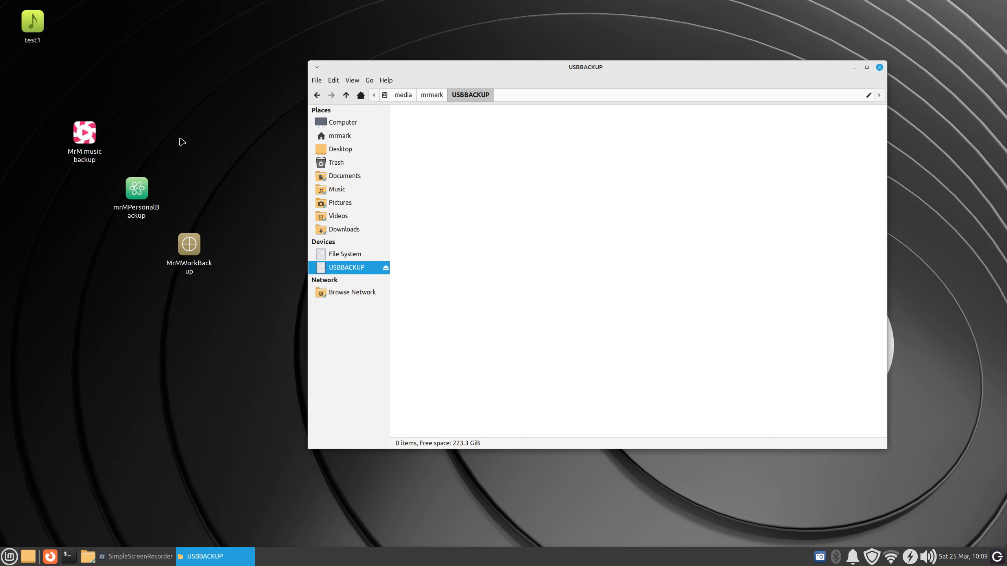
drag(41, 25, 119, 299)
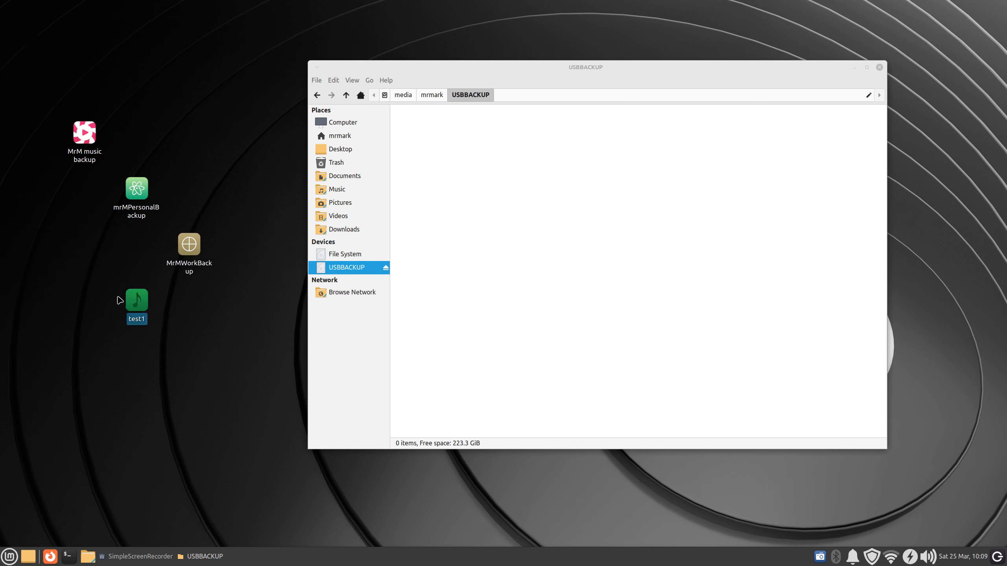
Test the test1 launcher by inspecting the Music folder it copies to USBBACKUP, and delete that folder from the drive
double_click(136, 301)
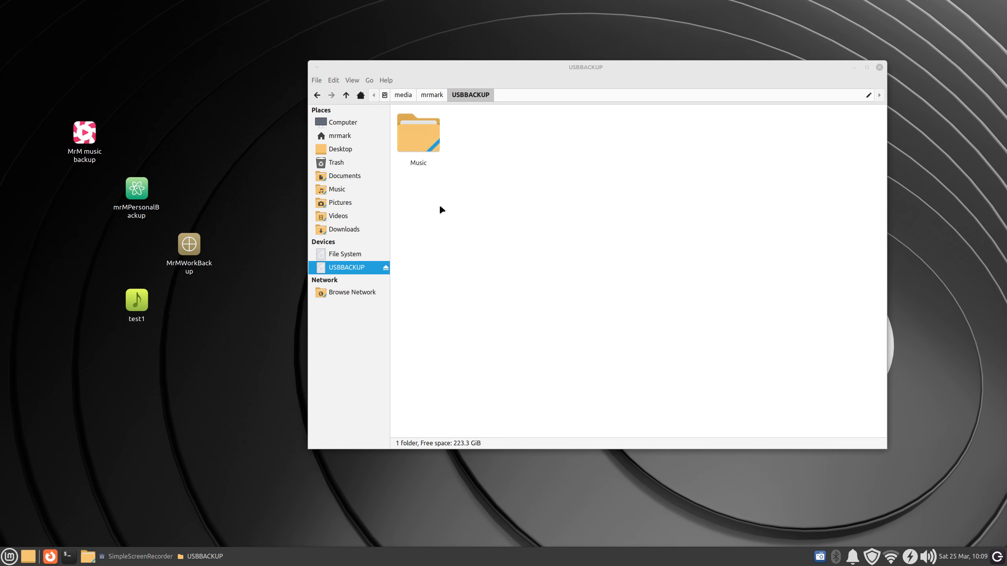
double_click(426, 137)
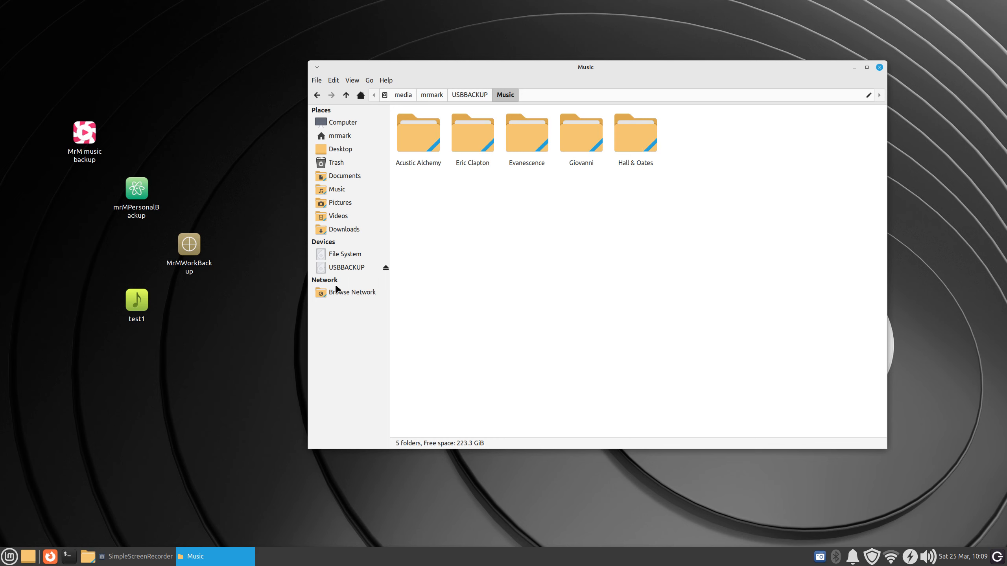
click(343, 268)
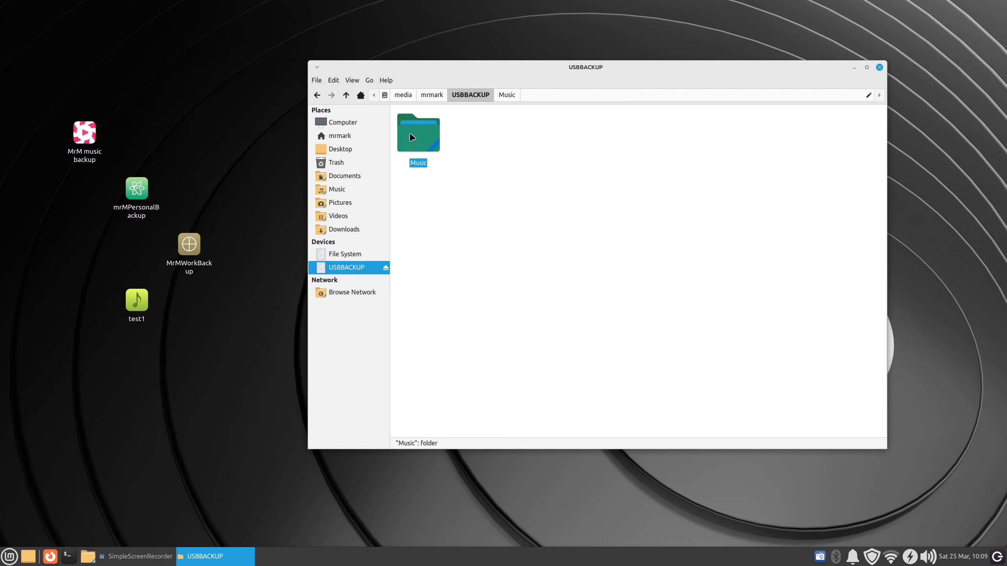
key(Delete)
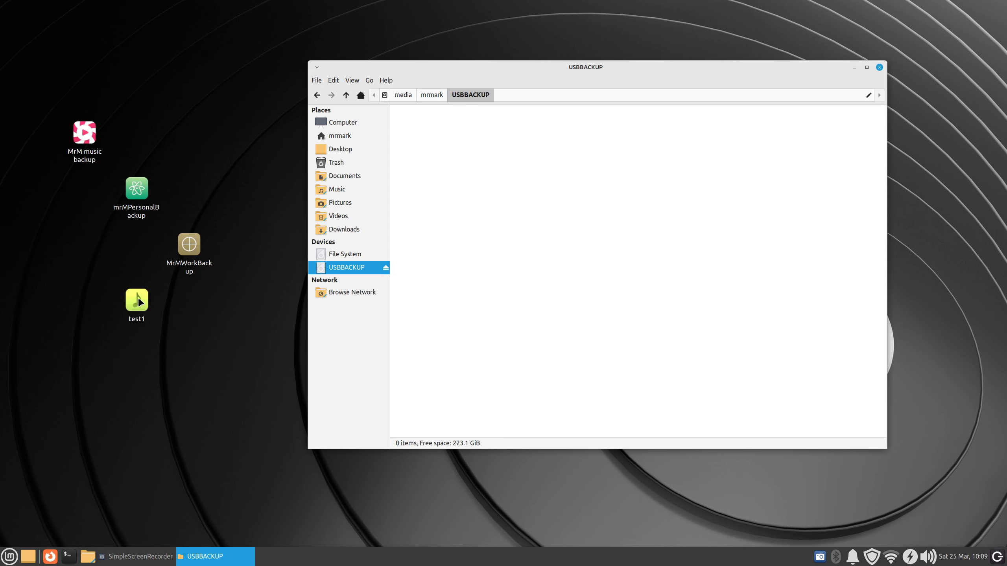
Rename the test1 desktop launcher to BackupMusic in its launcher settings and save the change
click(132, 305)
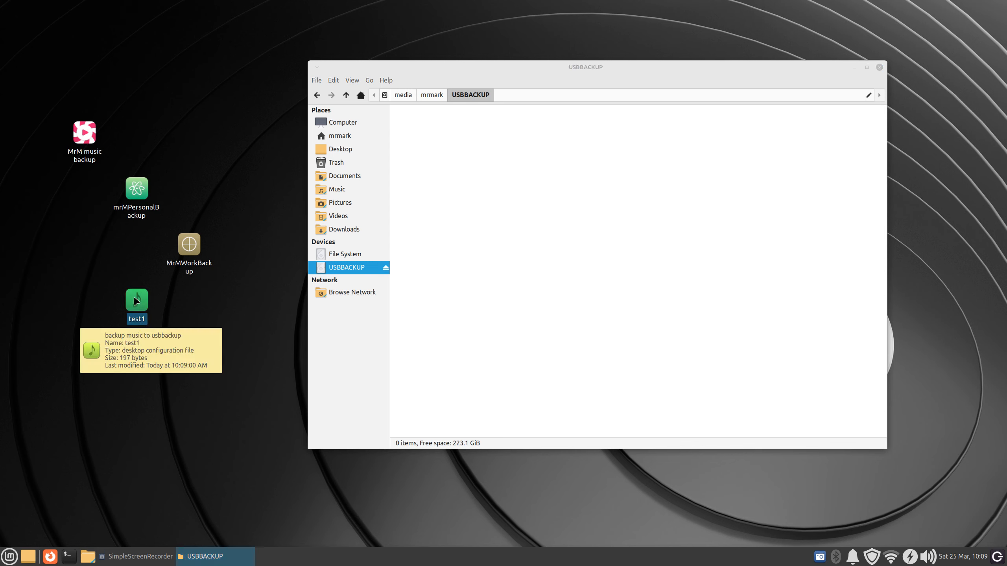
right_click(134, 301)
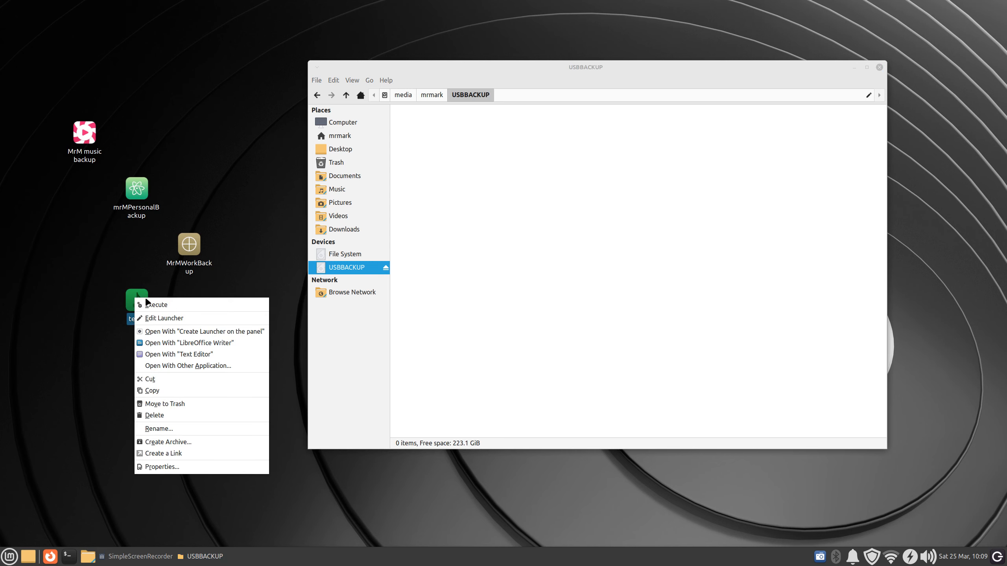
click(178, 317)
drag(484, 213, 167, 264)
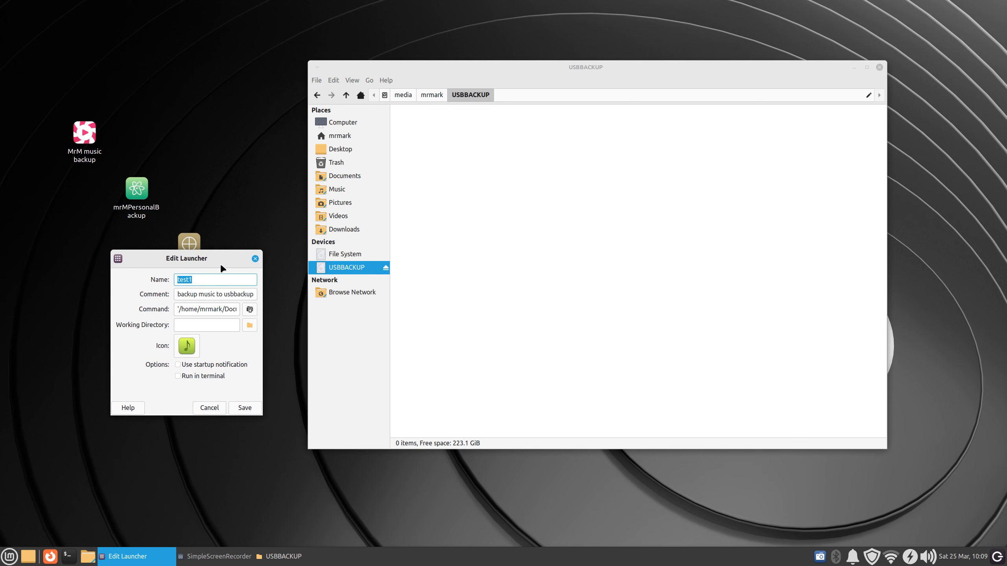
drag(207, 262, 263, 272)
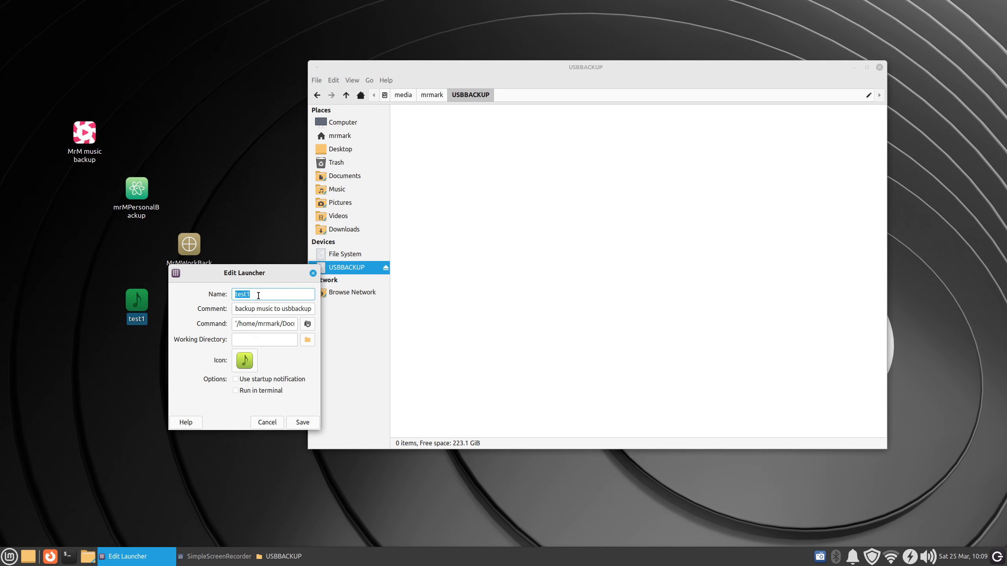
drag(258, 294, 223, 296)
text(BackupMusic)
click(302, 422)
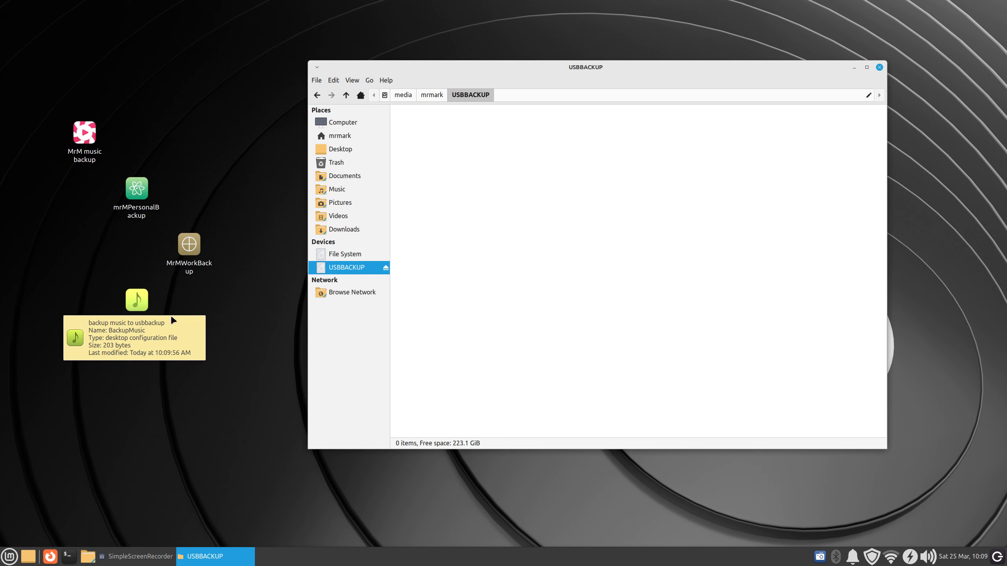
Run the BackupMusic launcher, marking it executable, and open the copied Music folder on USBBACKUP to check its contents
double_click(137, 300)
drag(513, 257, 245, 384)
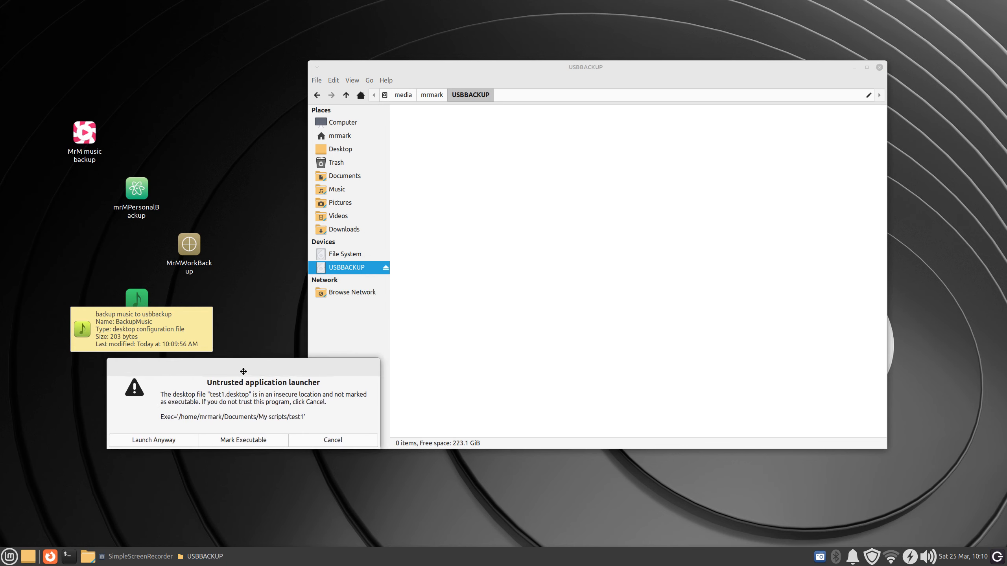
click(234, 444)
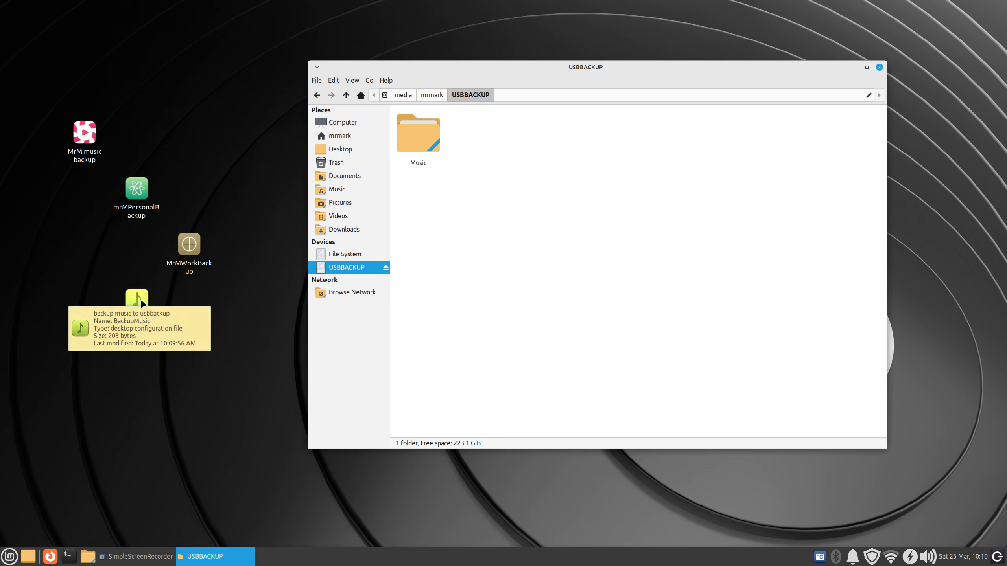
double_click(416, 129)
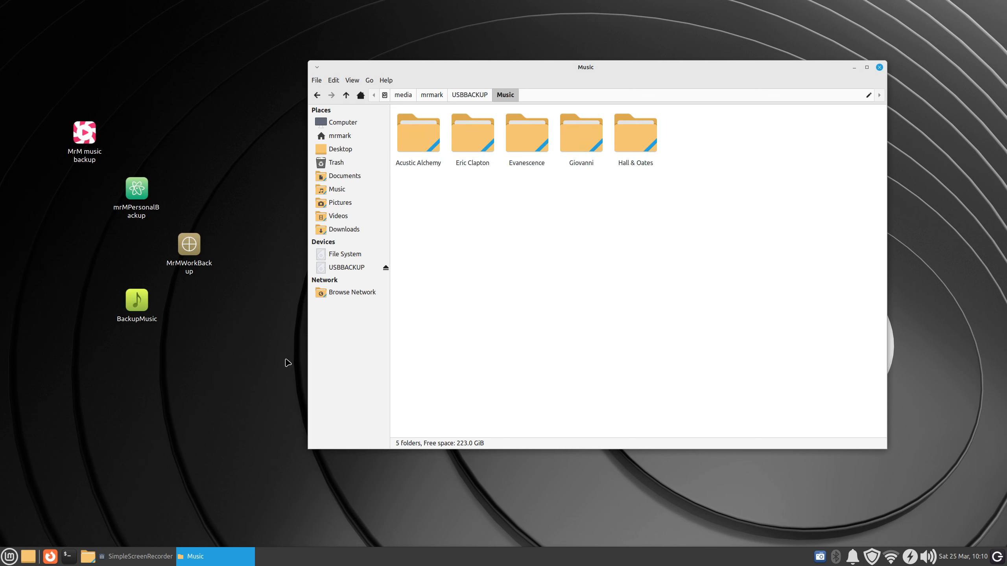
Add the BackupMusic launcher to the panel and place it between the Firefox and terminal icons
right_click(139, 303)
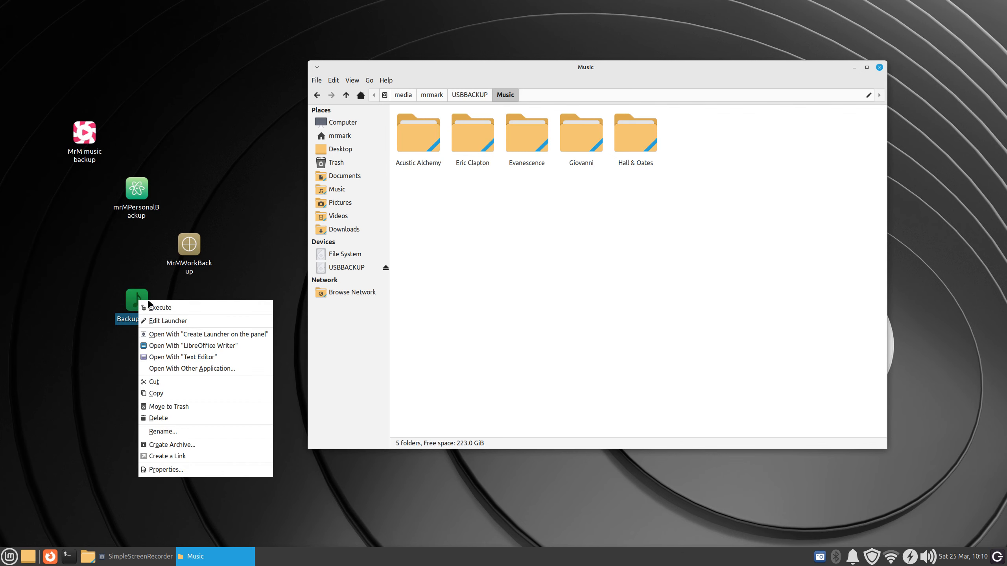
click(189, 335)
right_click(999, 557)
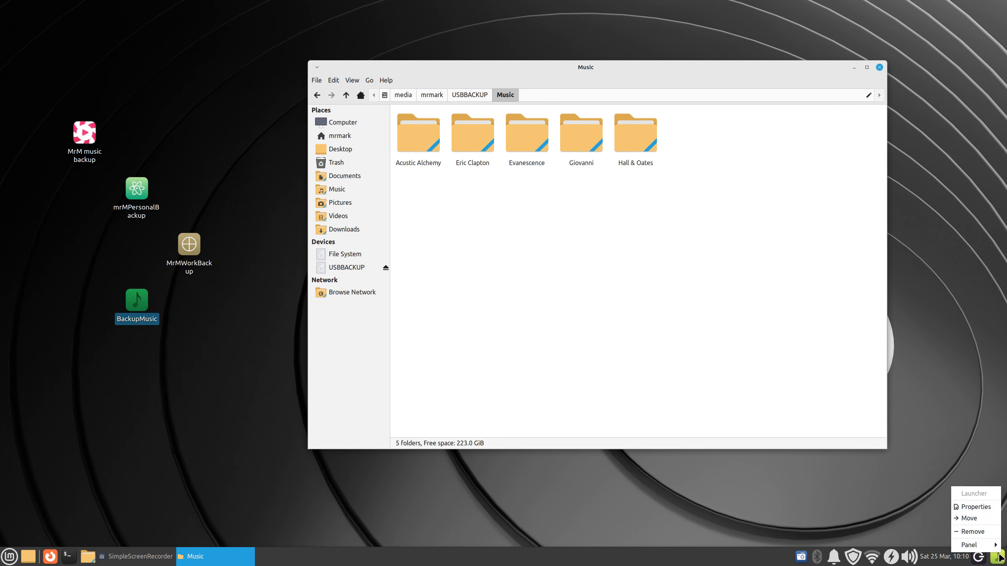
click(971, 519)
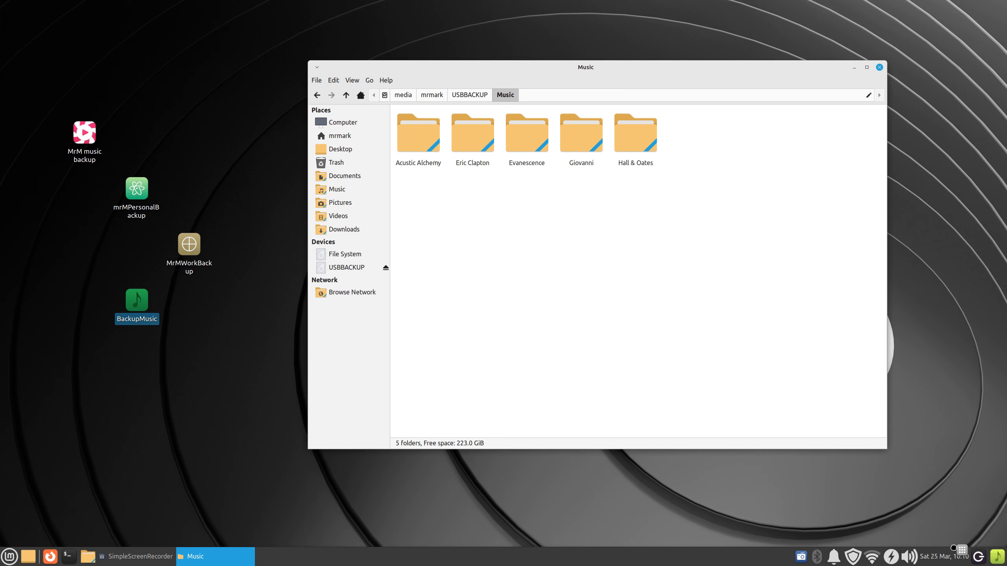
click(917, 560)
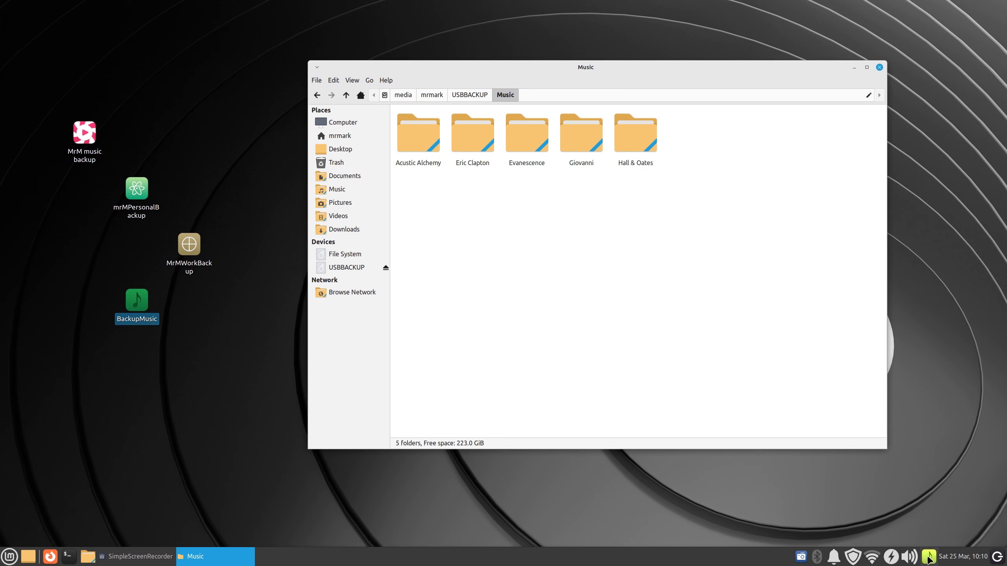
right_click(928, 560)
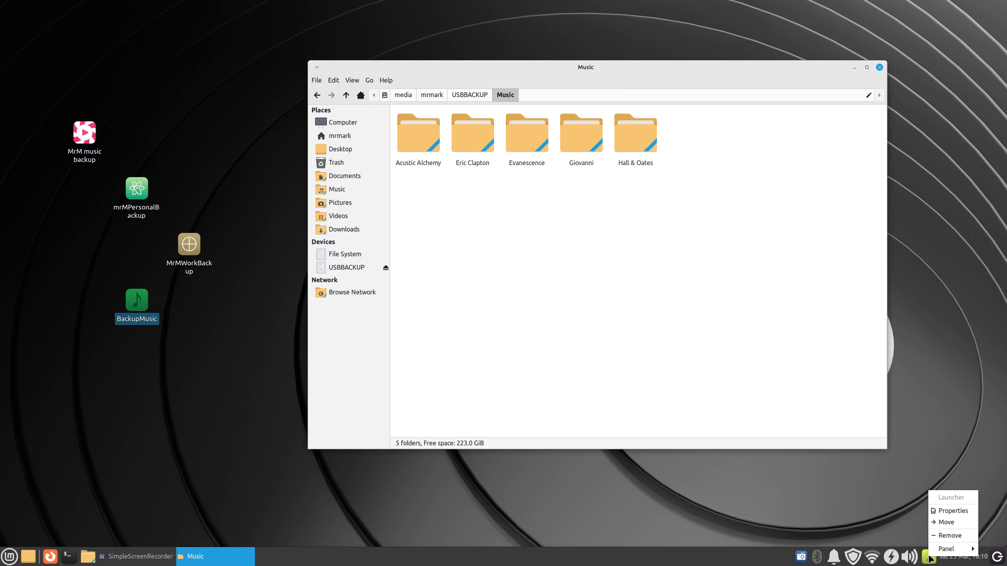
click(947, 522)
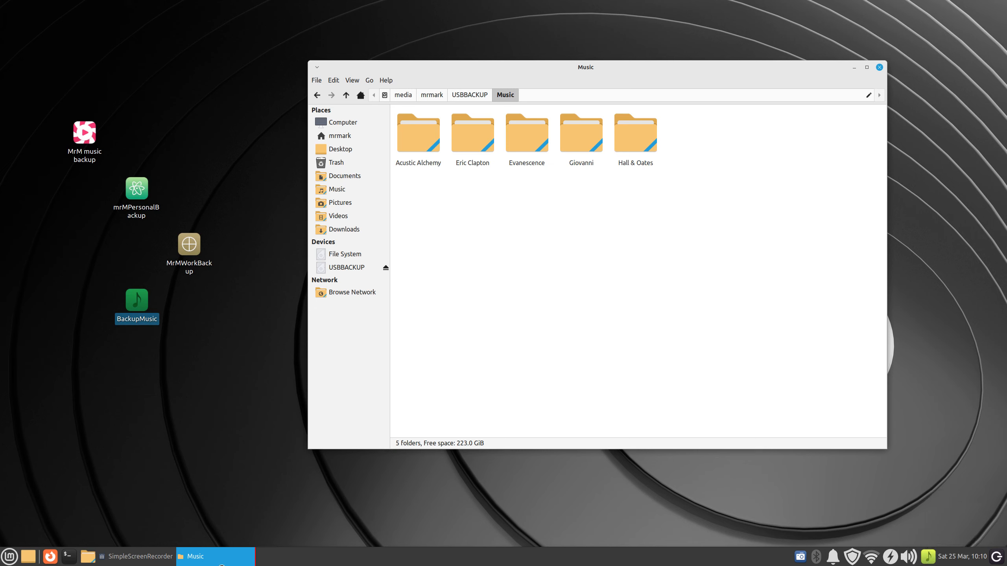
click(69, 557)
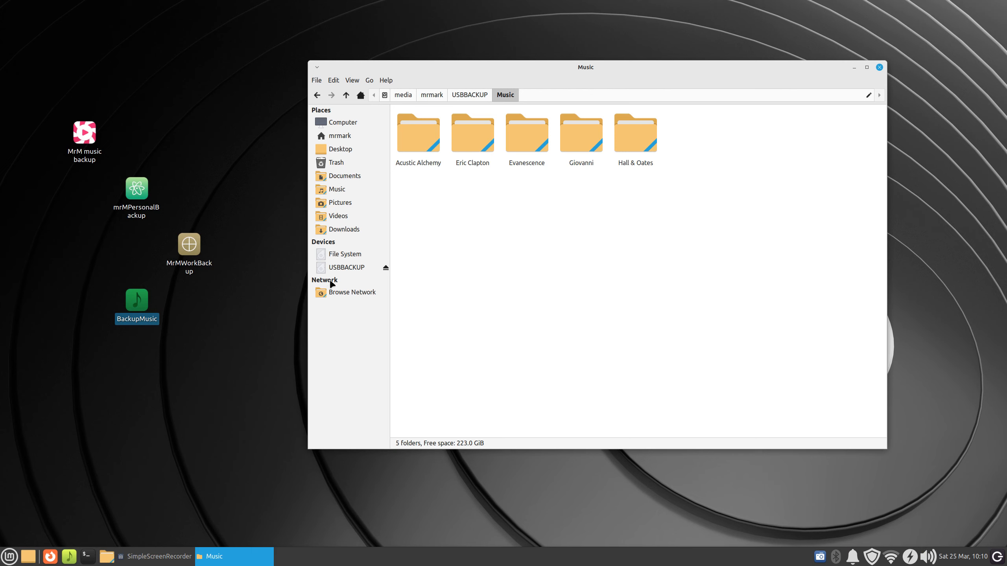
Delete the Music folder from the USBBACKUP drive
click(338, 271)
drag(488, 130, 401, 174)
key(Delete)
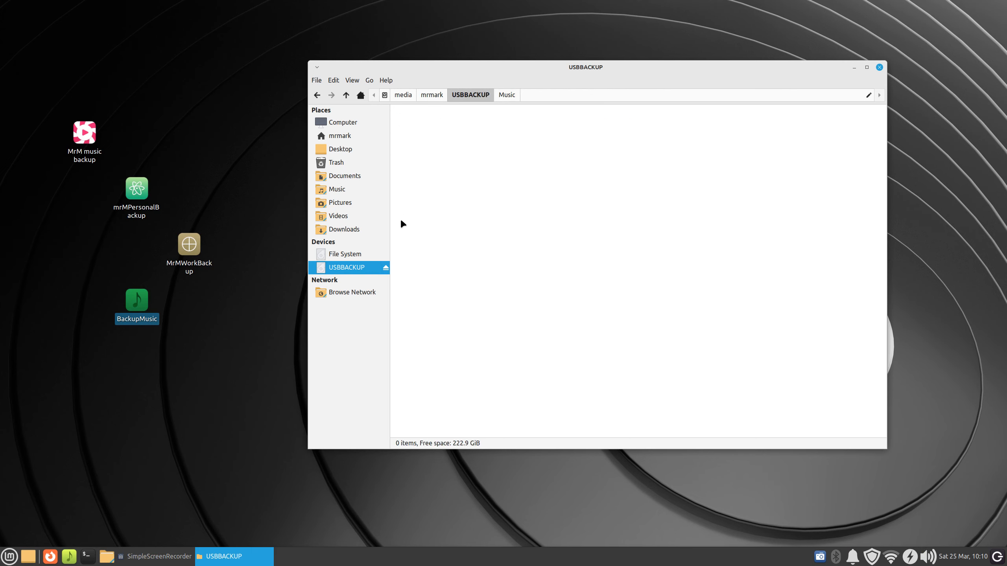
Run the music backup from the panel launcher and check the copied Acustic Alchemy album files on USBBACKUP
click(68, 558)
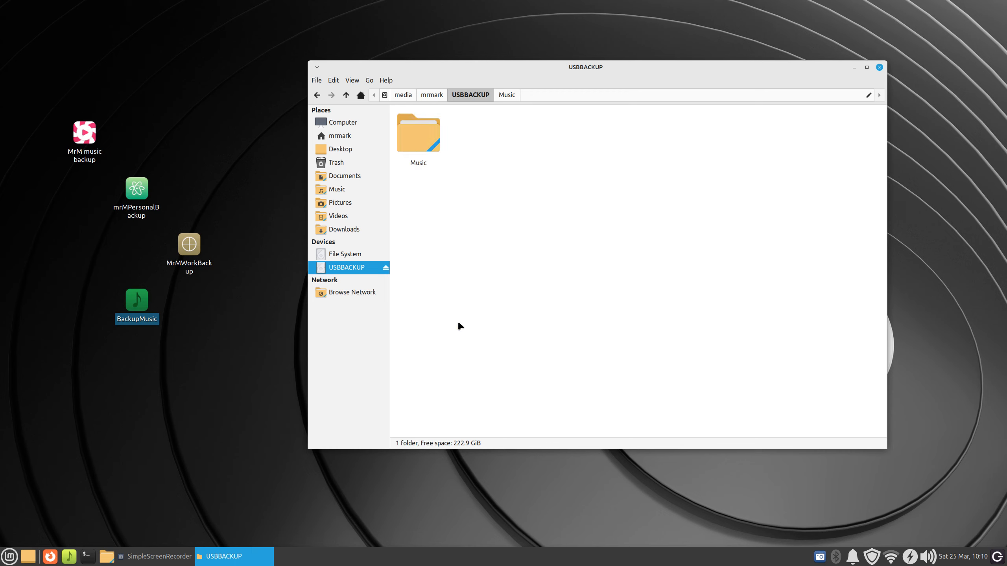
double_click(427, 137)
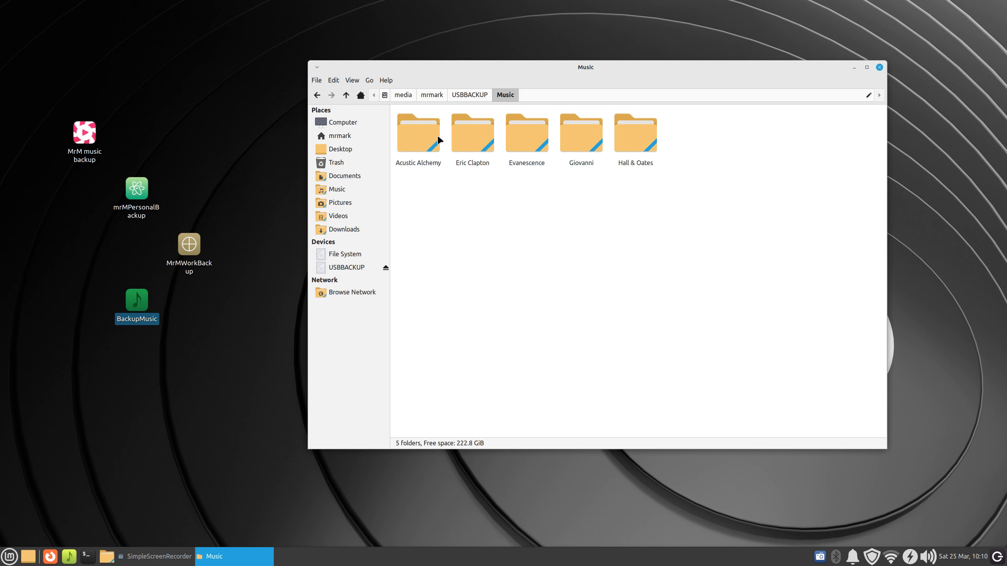
double_click(419, 135)
double_click(422, 135)
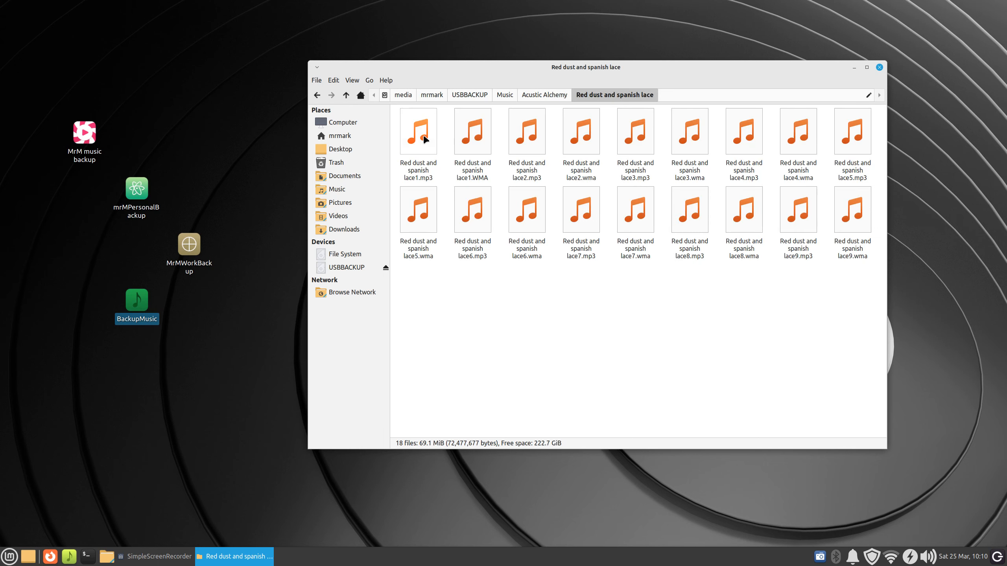
click(346, 96)
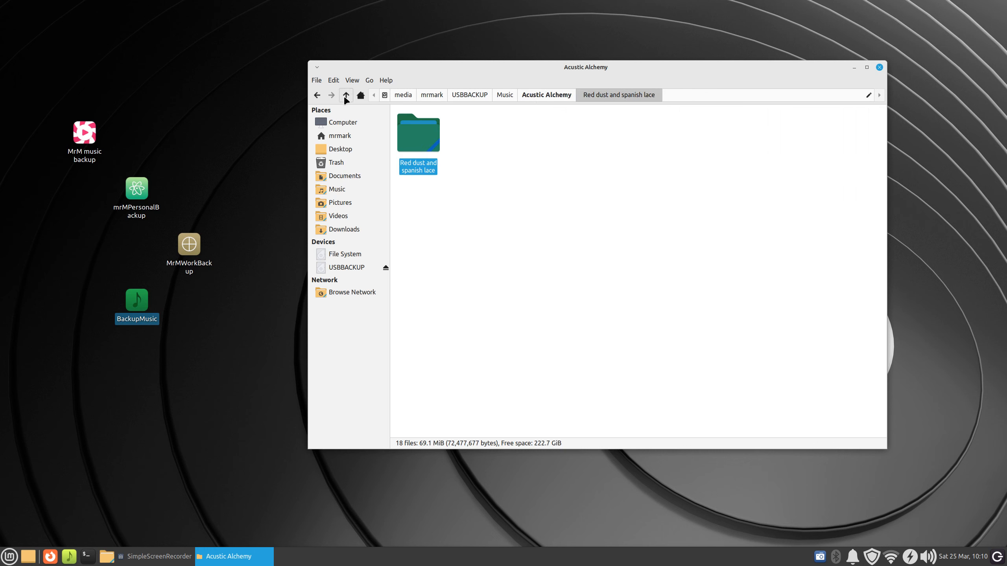
Create an empty file named "a" in the home Music folder
click(342, 191)
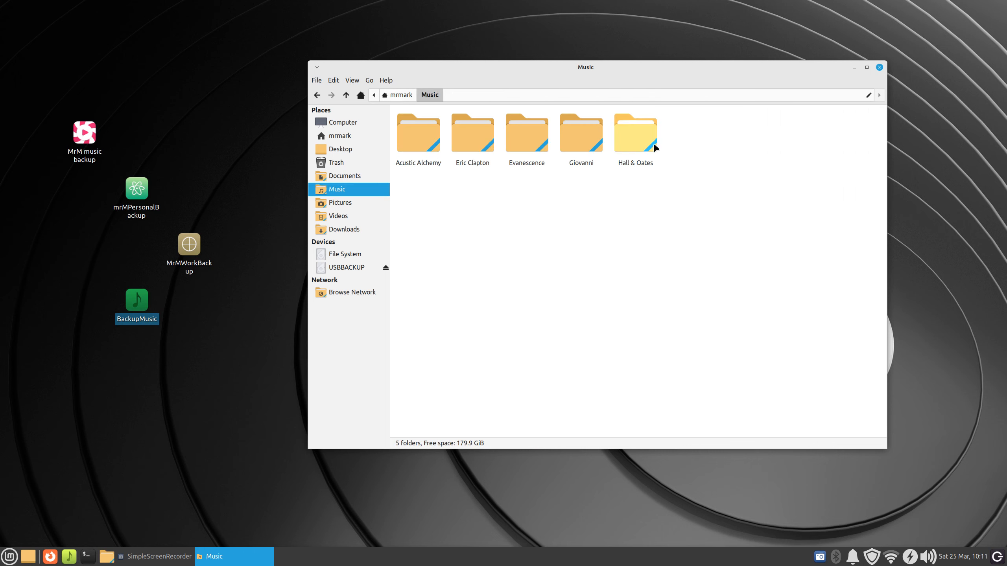
right_click(603, 220)
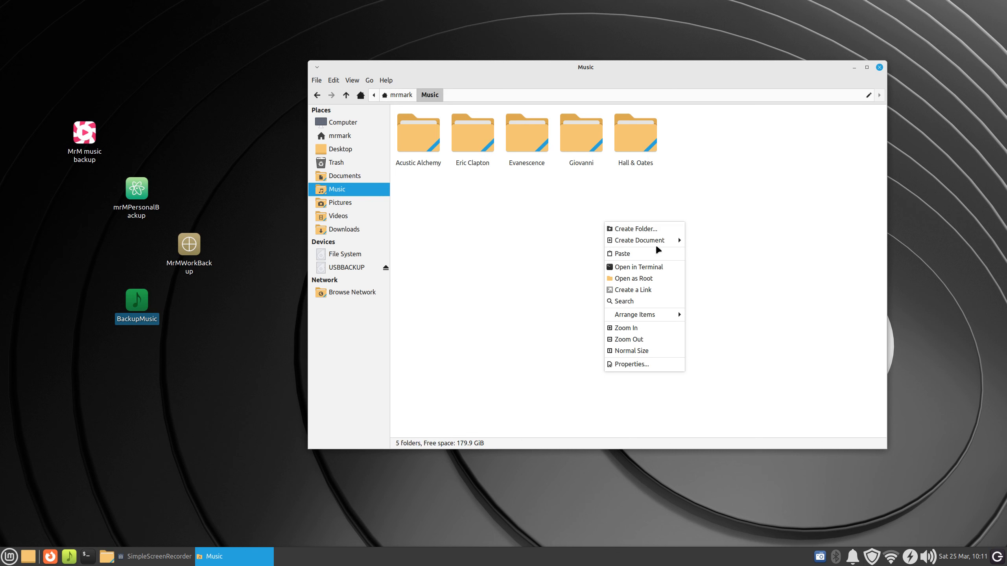
mouse_move(658, 244)
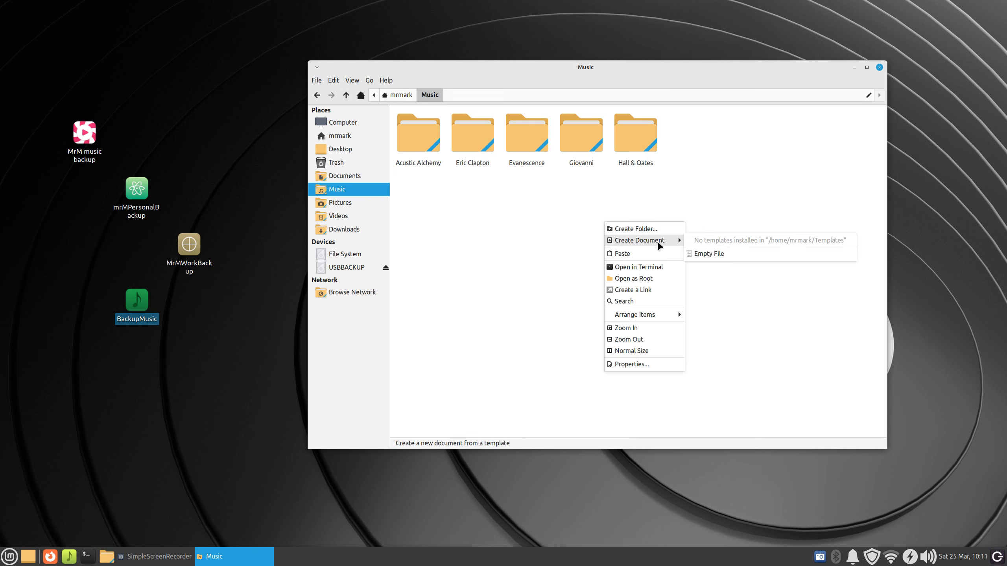
click(709, 253)
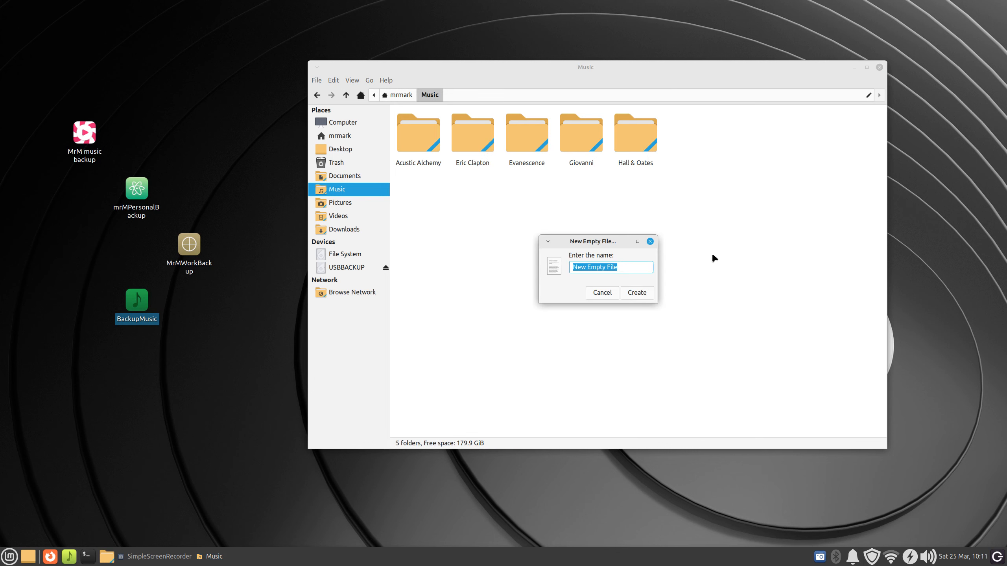
text(a)
key(Return)
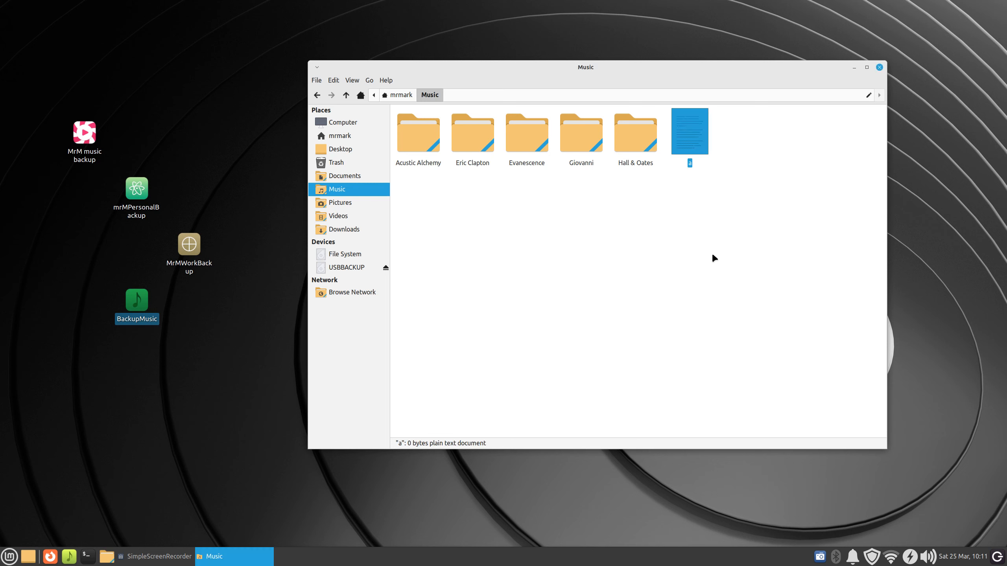
Enter the text "zsdsadsadasd" in file "a", save it and close the editor
double_click(698, 132)
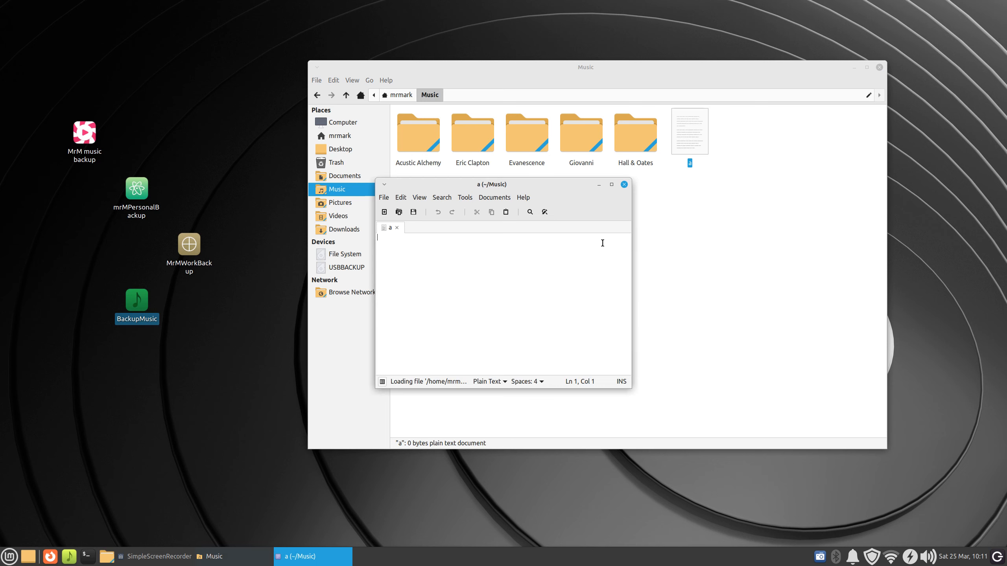
text(zsdsadsadasd)
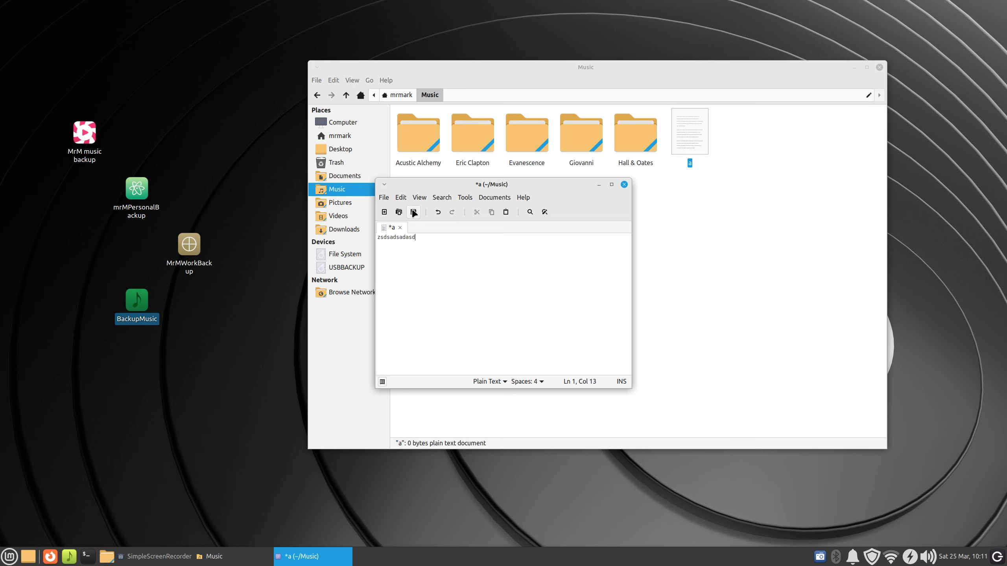
click(413, 212)
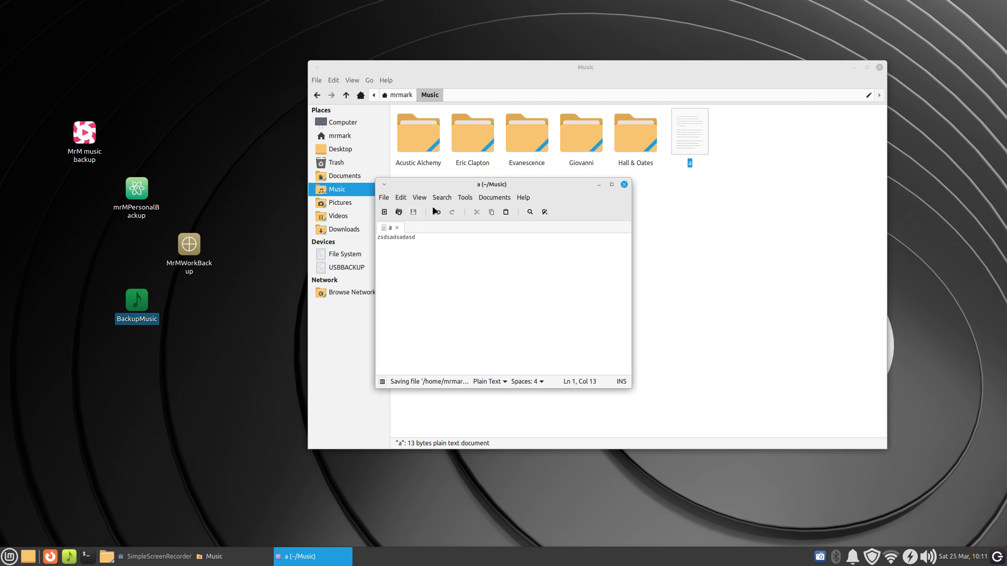
click(624, 184)
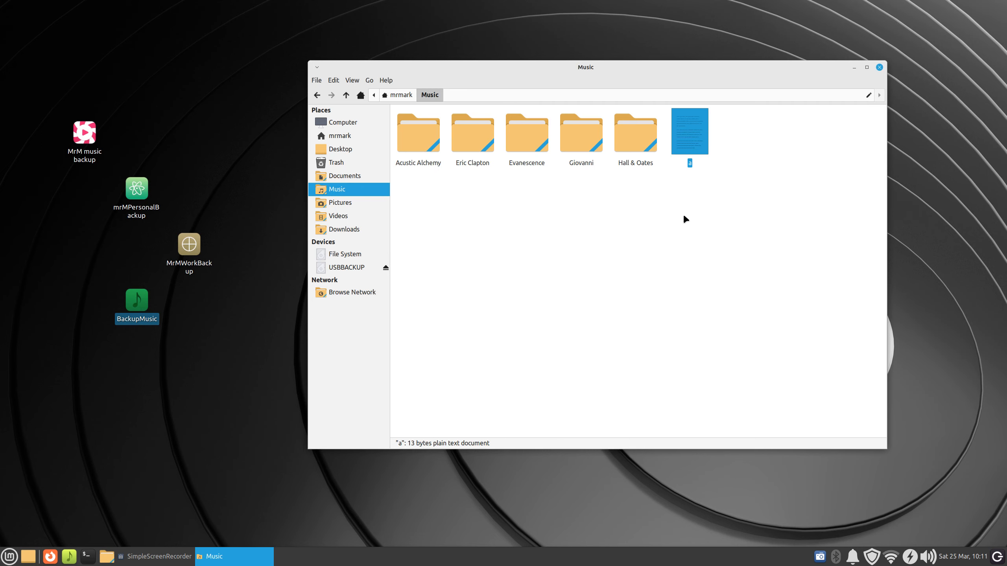
right_click(683, 143)
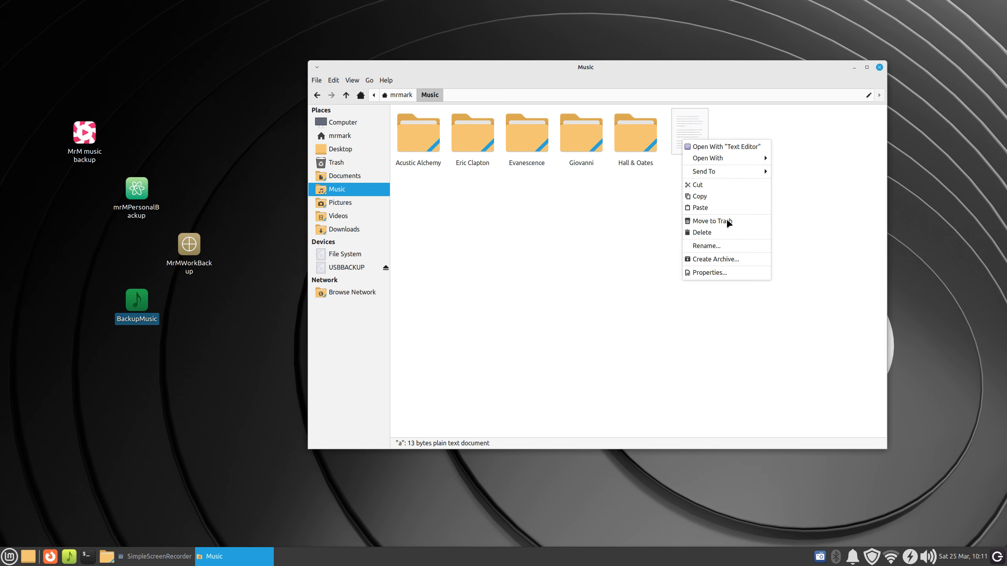
click(582, 257)
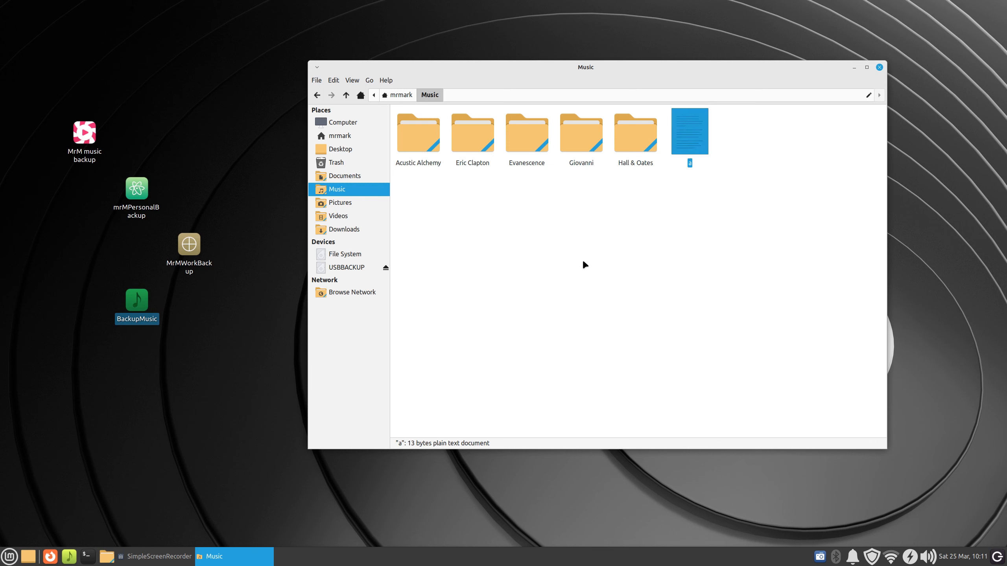
Compare the Music folder on the USBBACKUP drive with the home Music folder, checking for the file "a"
click(342, 268)
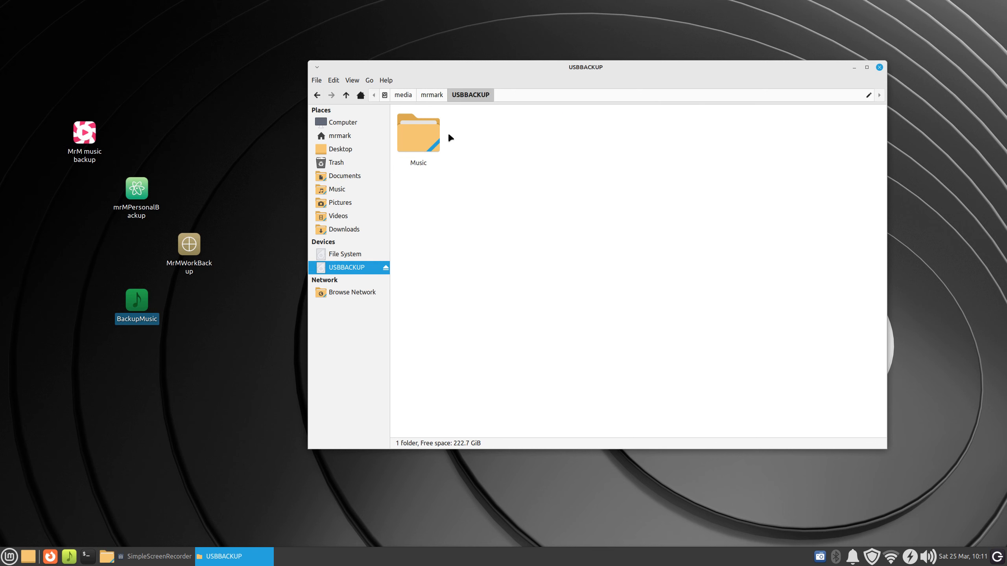
double_click(433, 140)
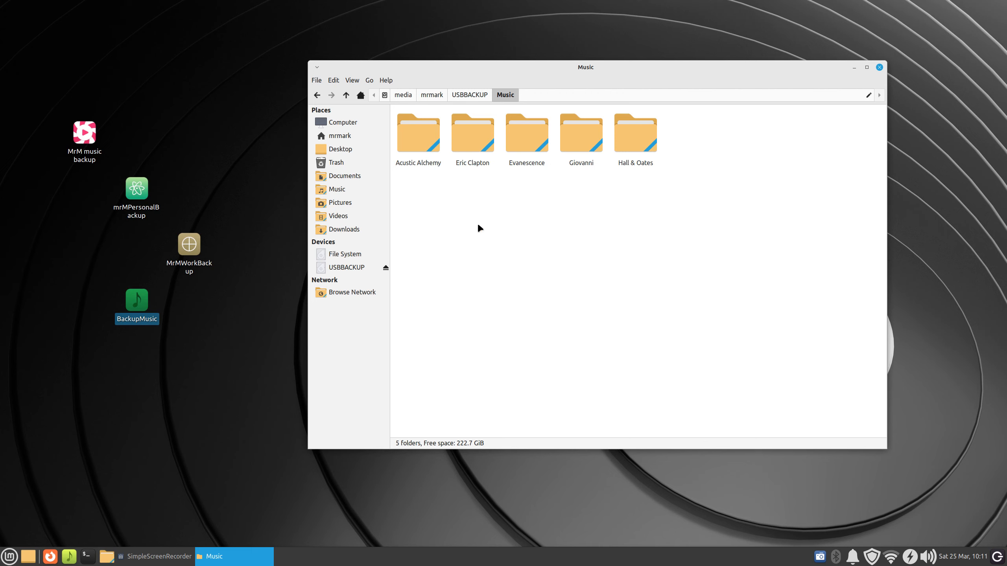
click(341, 268)
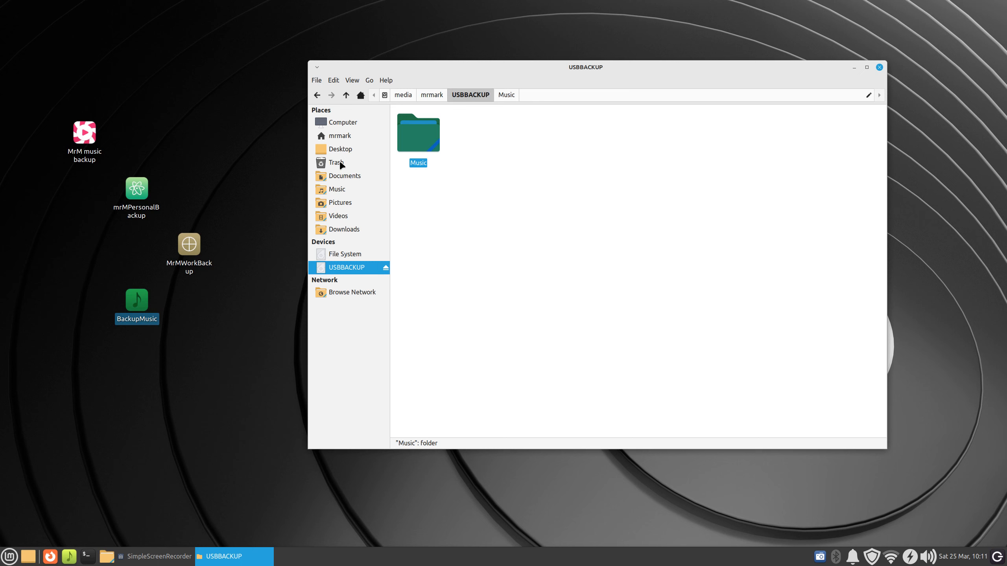
click(338, 189)
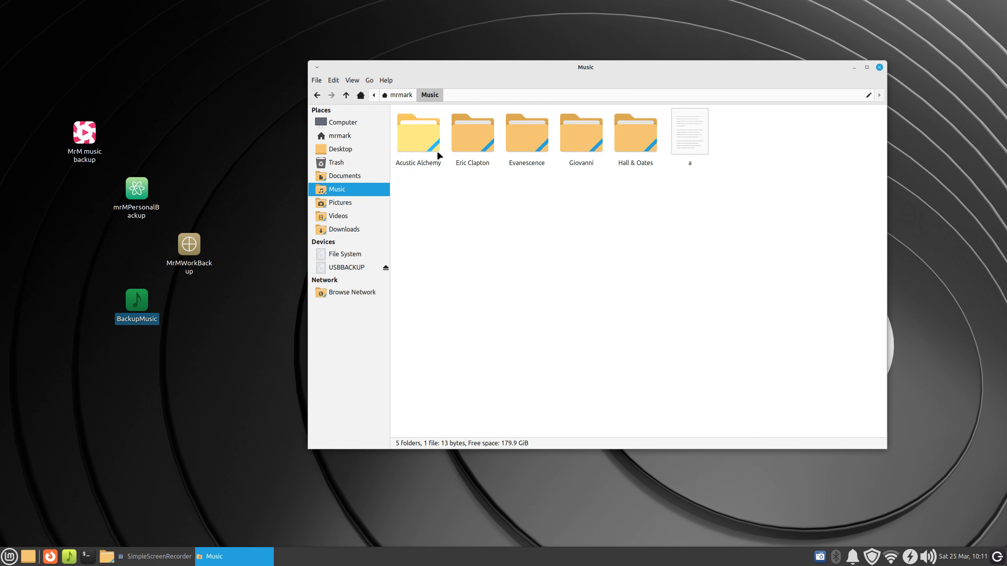
click(359, 269)
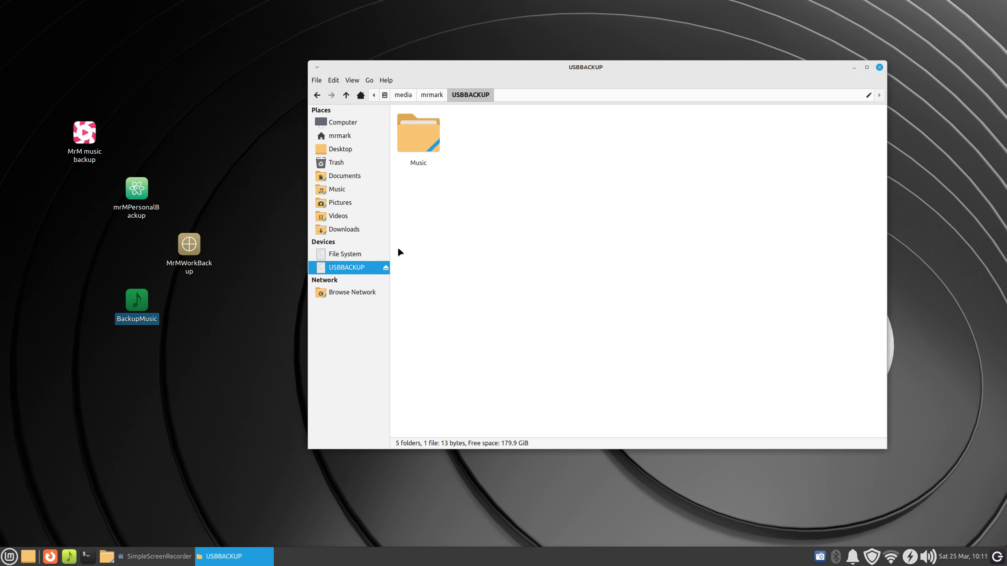
double_click(428, 137)
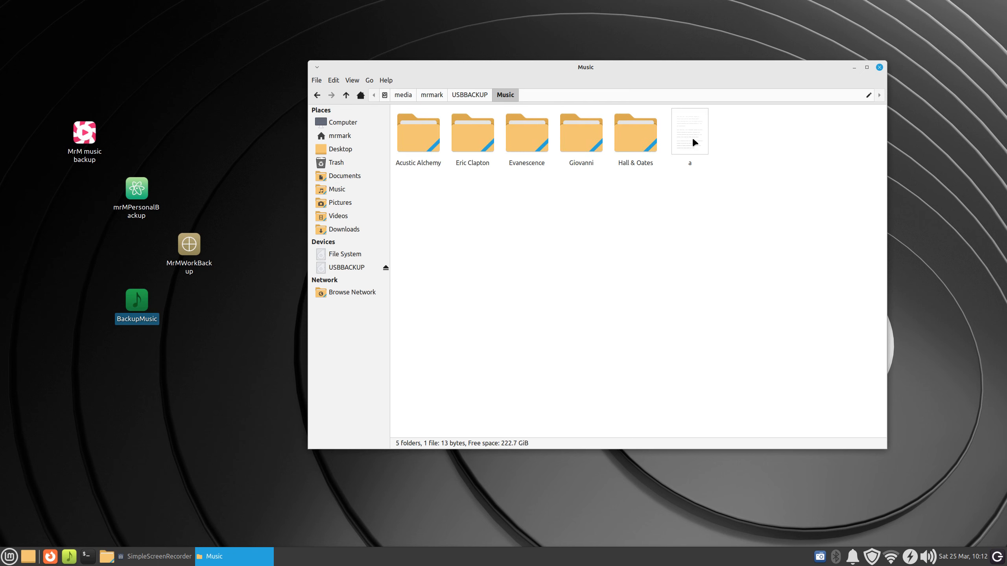
Open the test1 script from the My scripts folder in Documents and move its editor window aside to review the rsync line
click(345, 268)
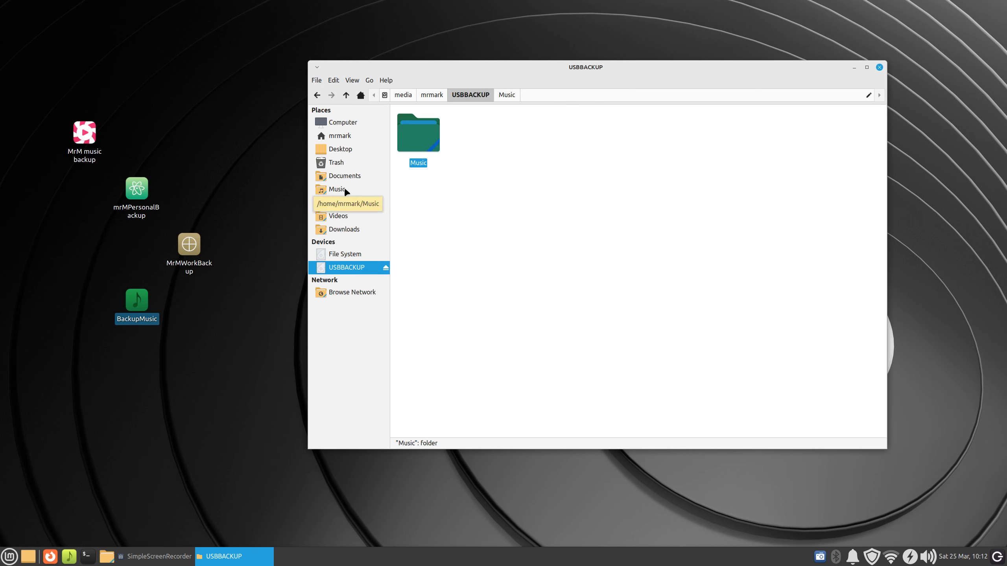
click(341, 136)
double_click(467, 136)
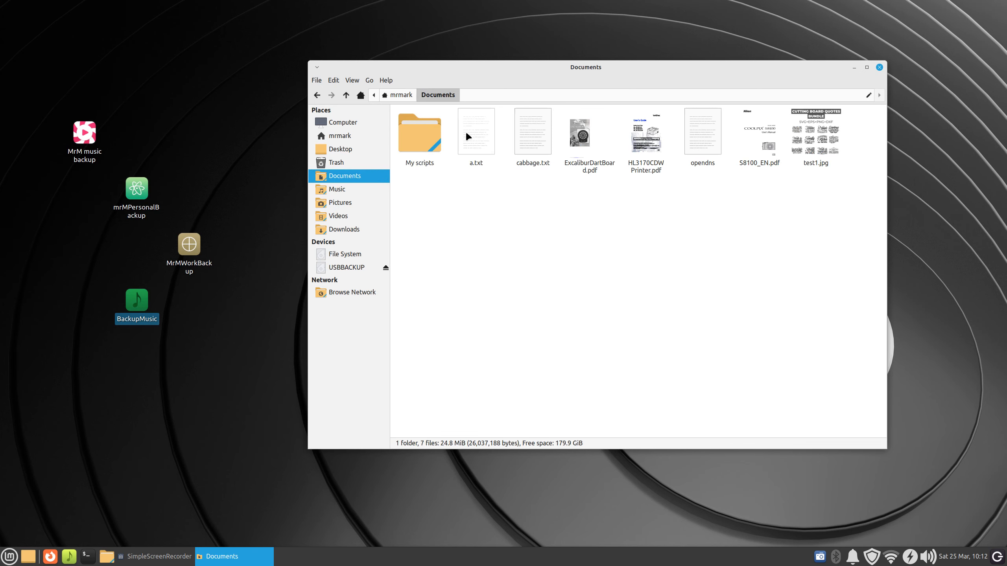
double_click(415, 141)
double_click(579, 131)
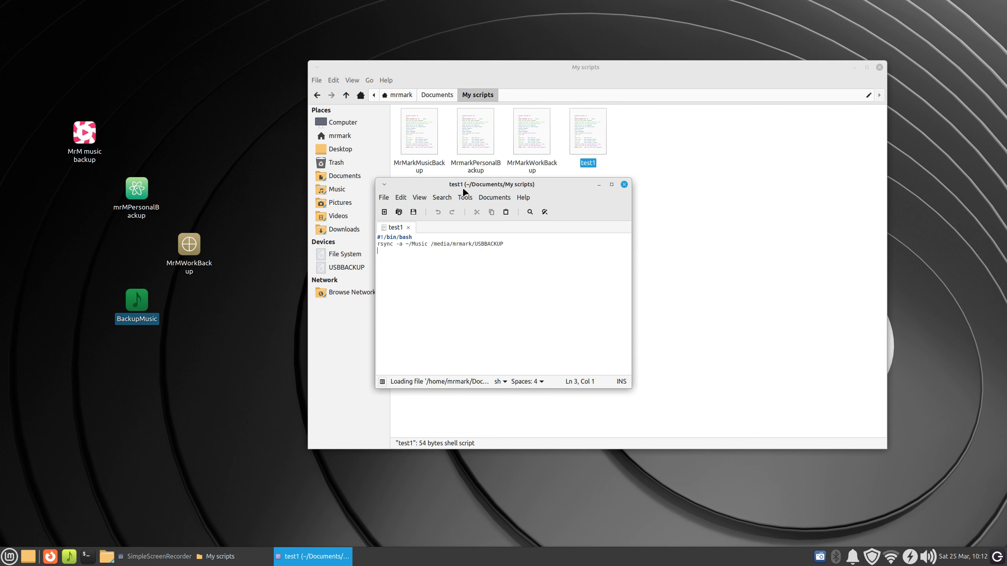
drag(428, 189, 627, 178)
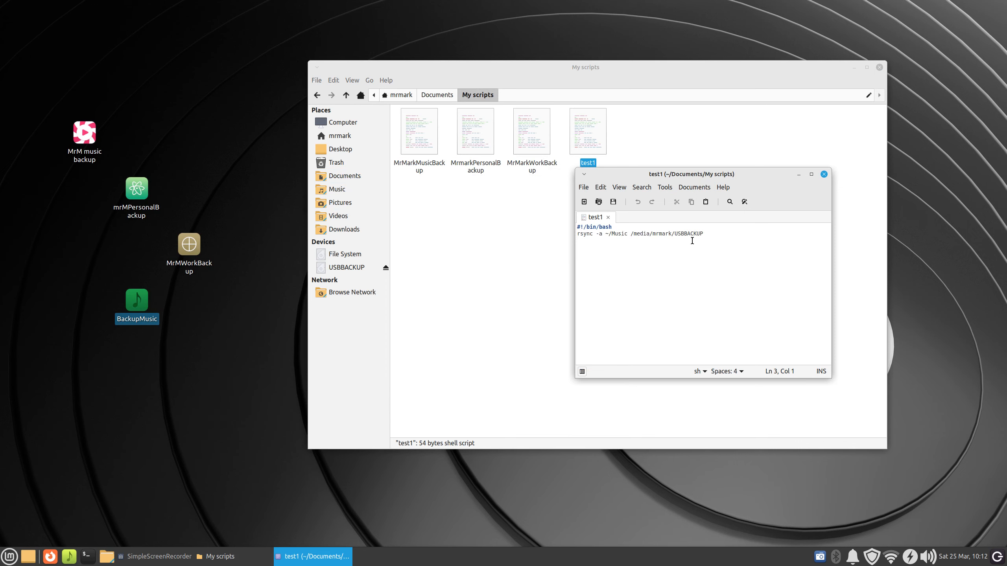
Compare the USBBACKUP and home copies of the Music folder again, locating the file "a" in both
click(347, 270)
double_click(418, 134)
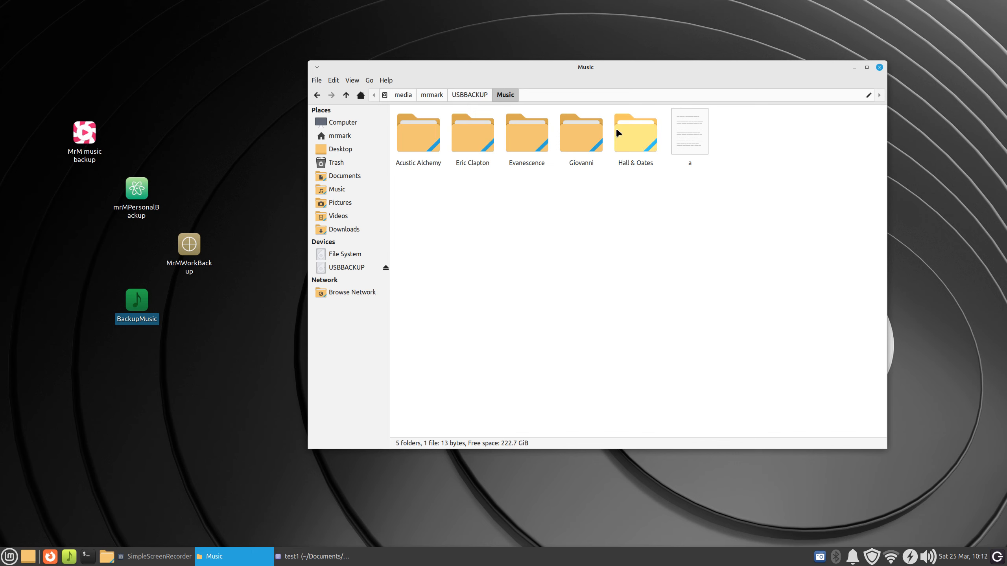
click(353, 191)
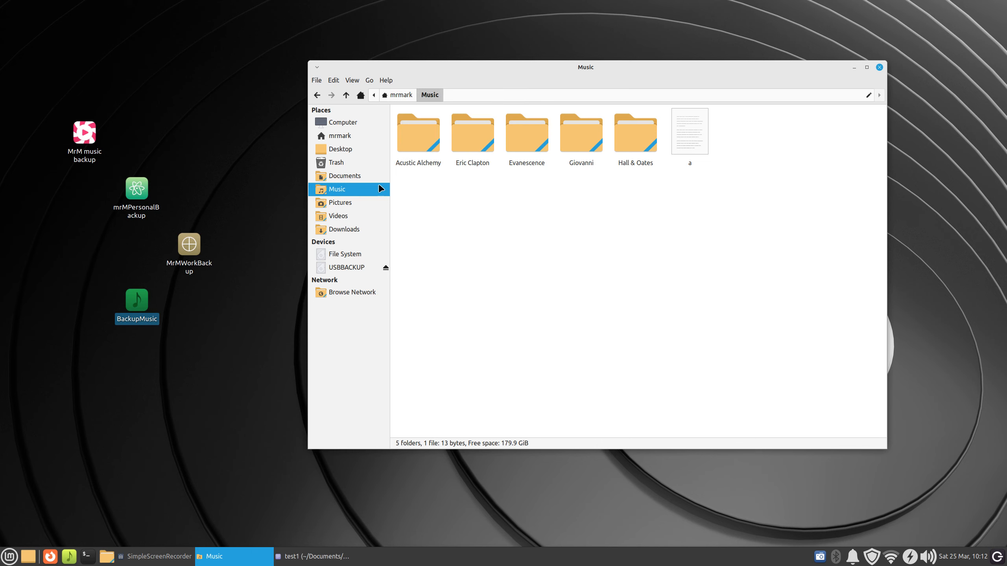
click(697, 138)
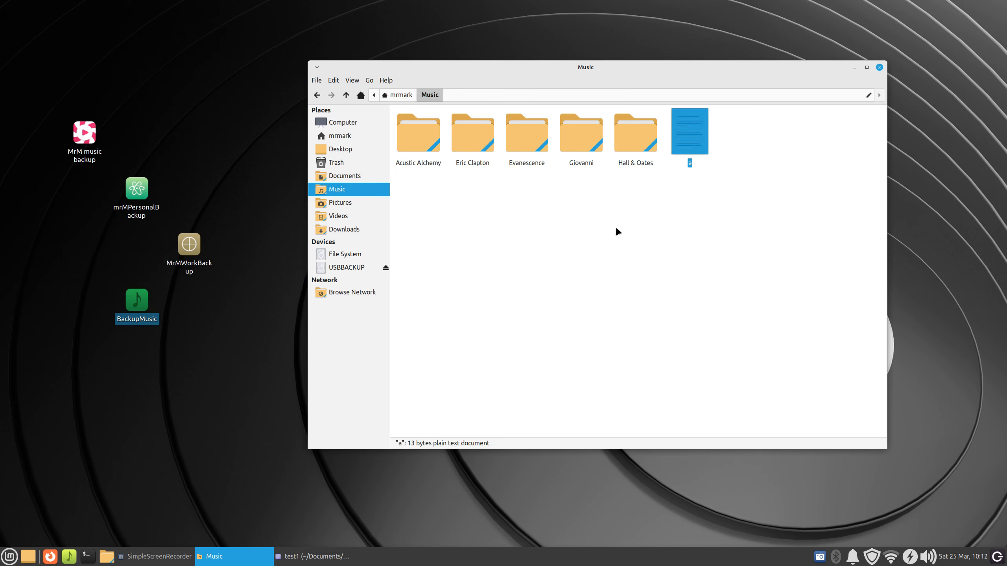
click(354, 271)
double_click(426, 151)
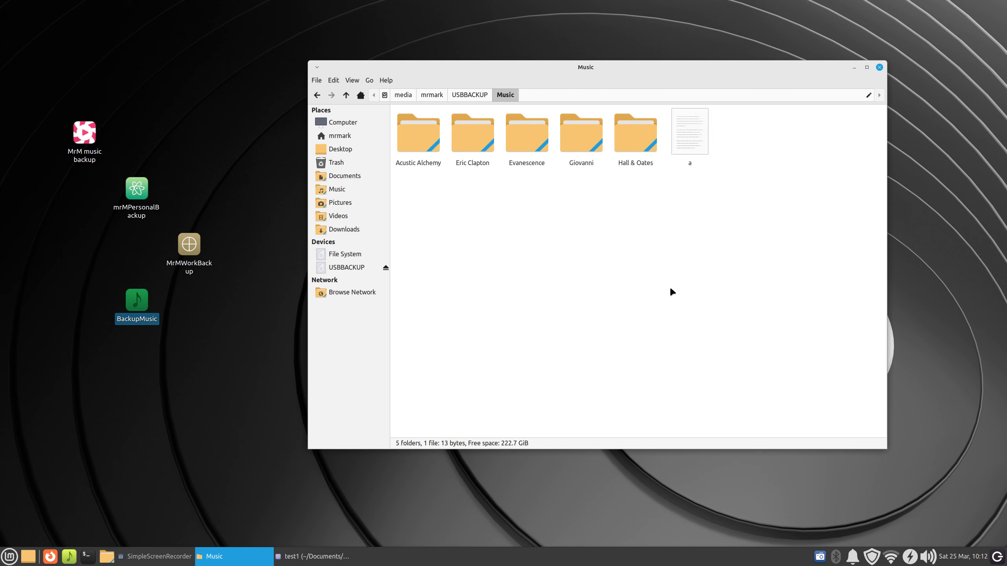
click(373, 270)
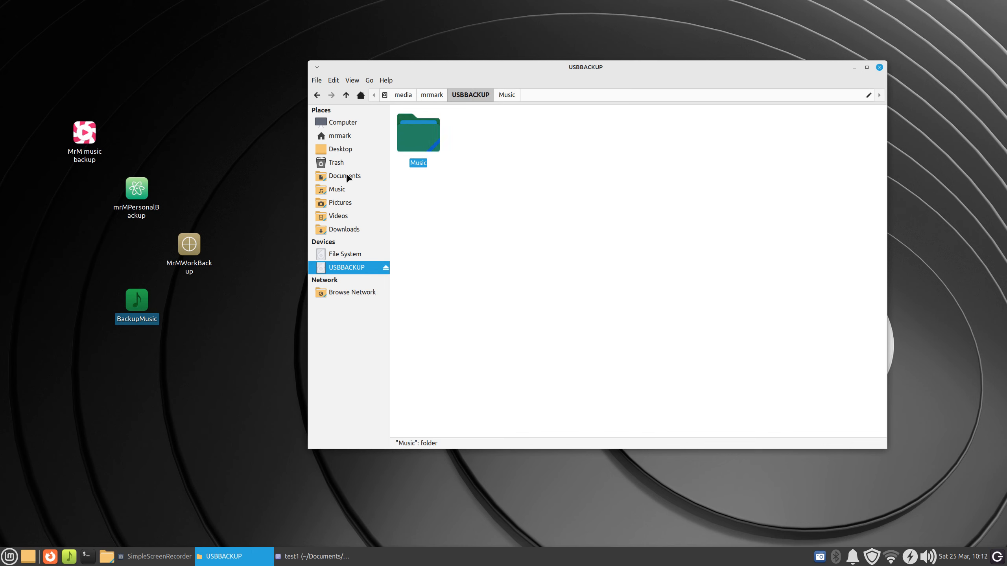
click(346, 136)
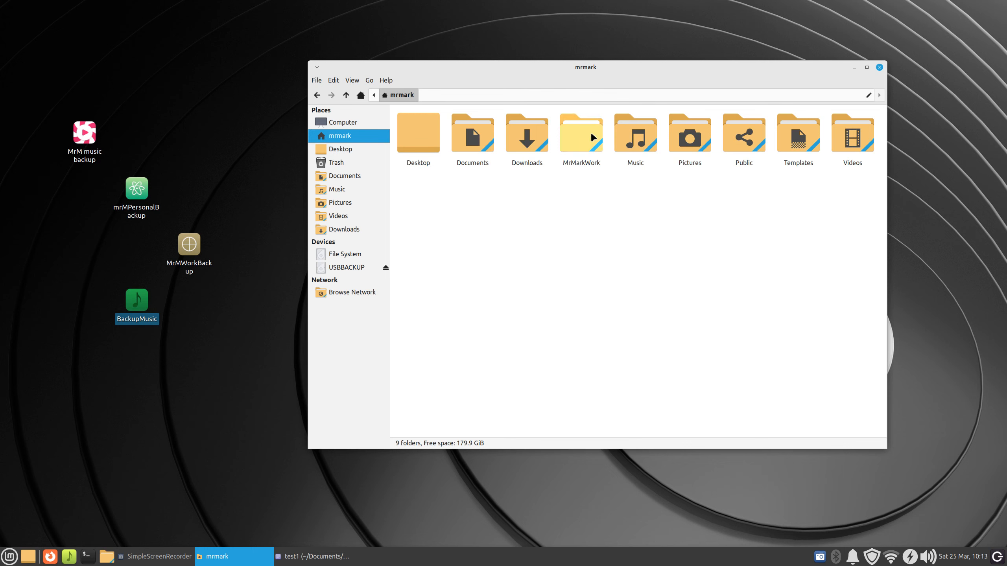
click(637, 132)
right_click(630, 131)
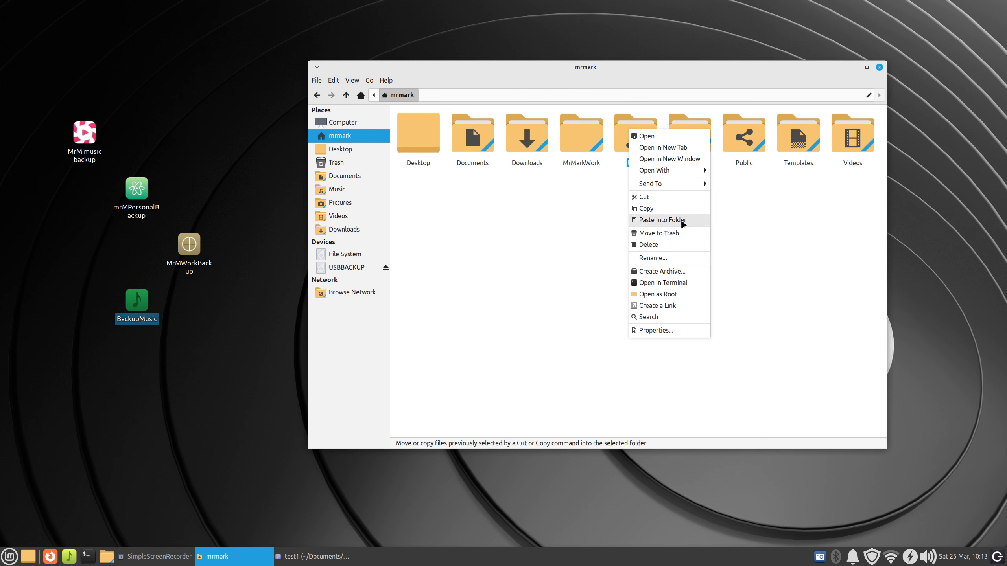
click(675, 212)
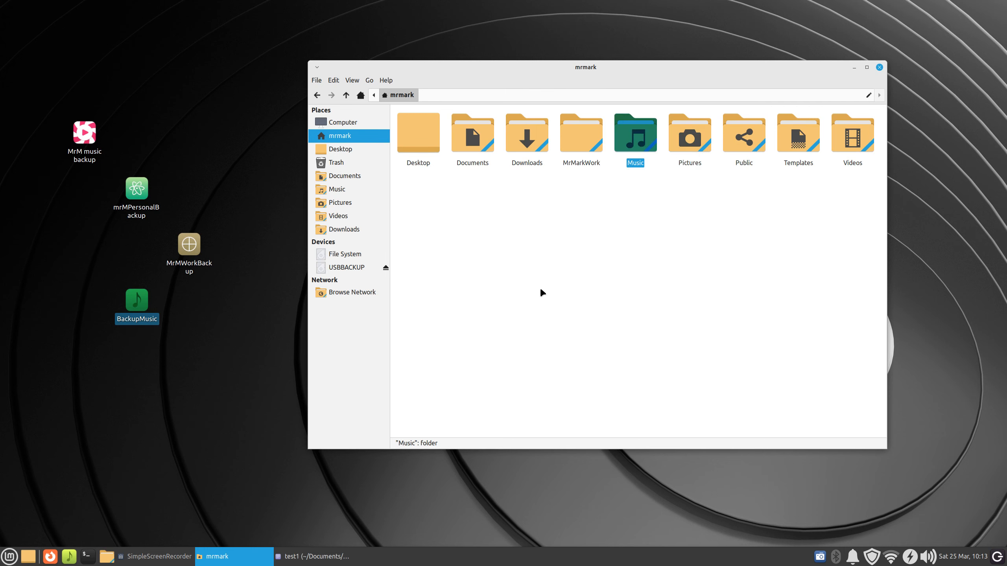
click(339, 268)
right_click(510, 213)
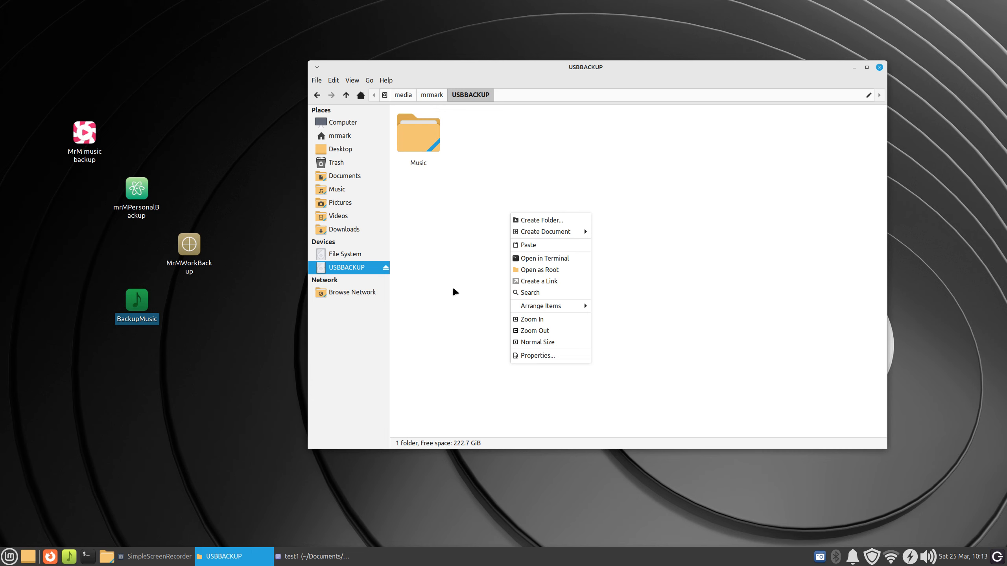
click(681, 249)
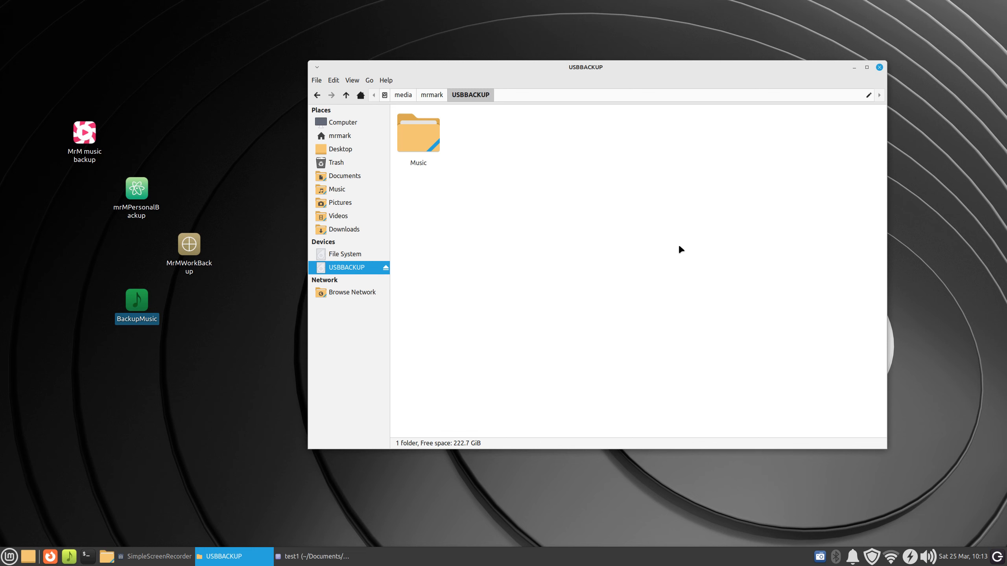
Review the home Music folder and the USBBACKUP drive, and point out the BackupMusic launcher on the desktop
click(350, 189)
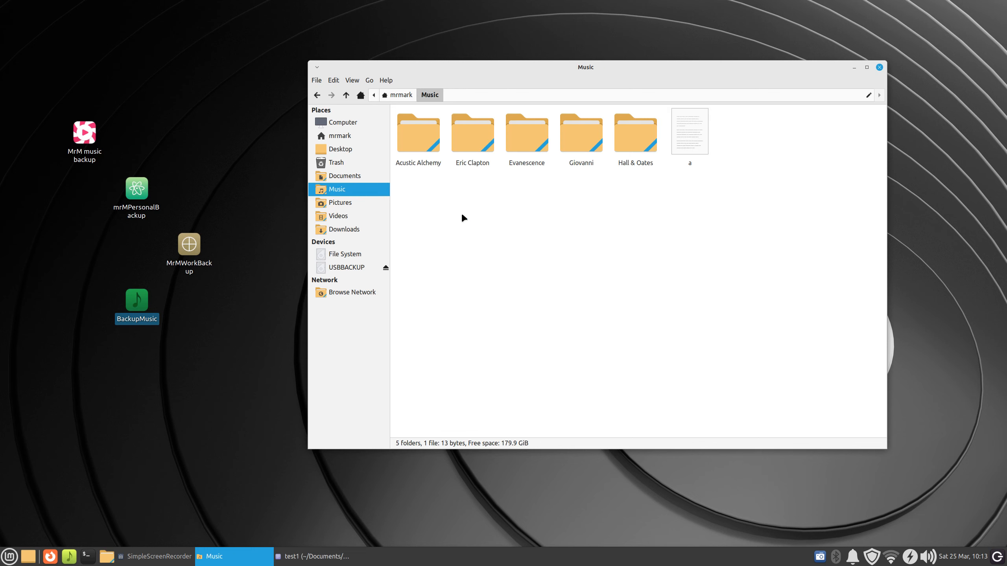
click(335, 271)
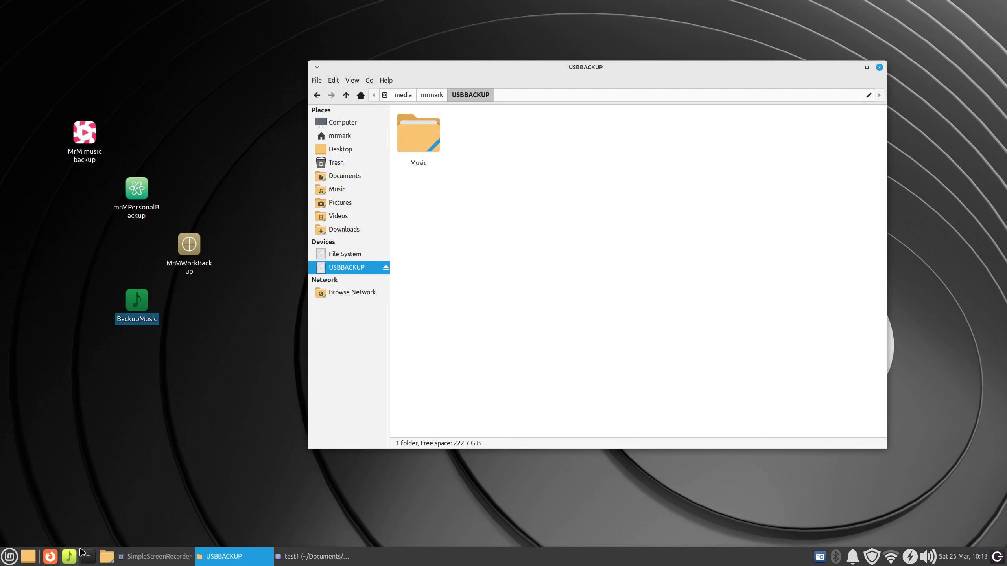
click(353, 135)
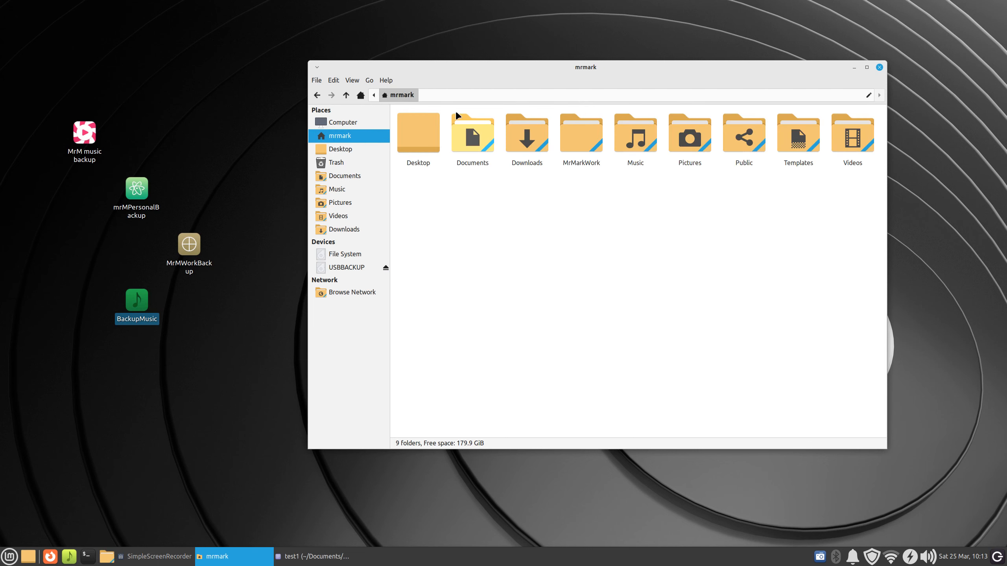
click(142, 304)
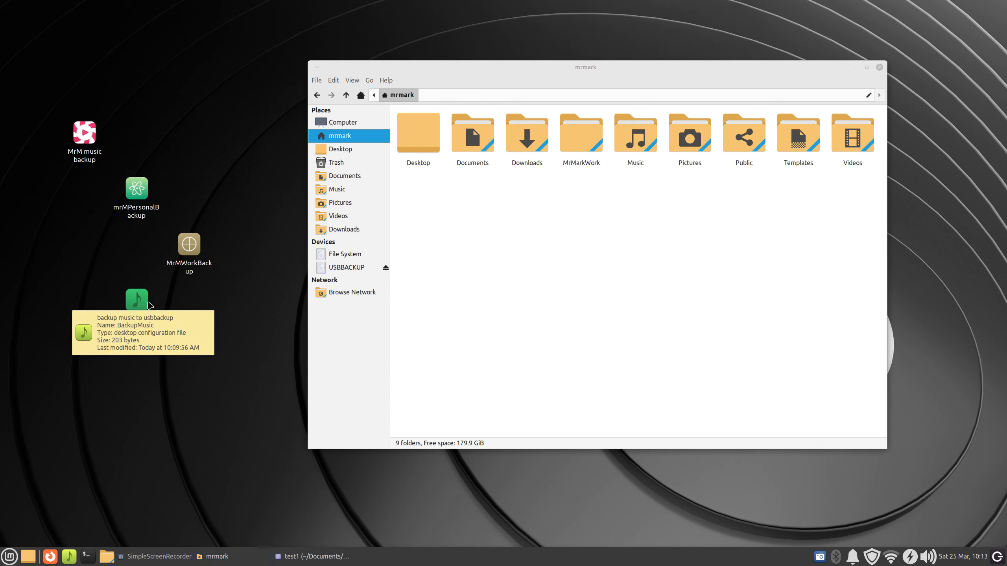
Delete the Music folder from the USBBACKUP drive
click(354, 268)
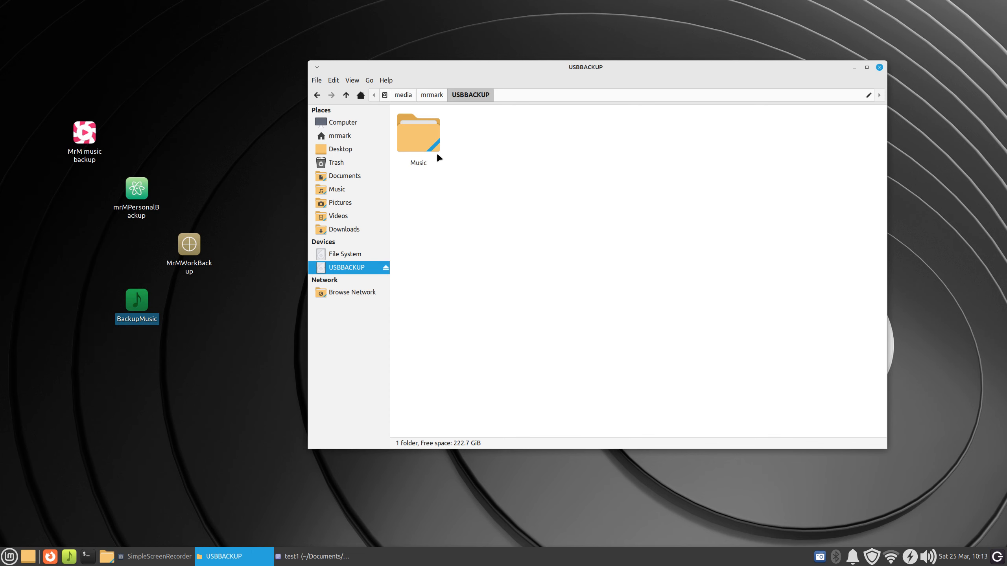
click(426, 137)
key(Delete)
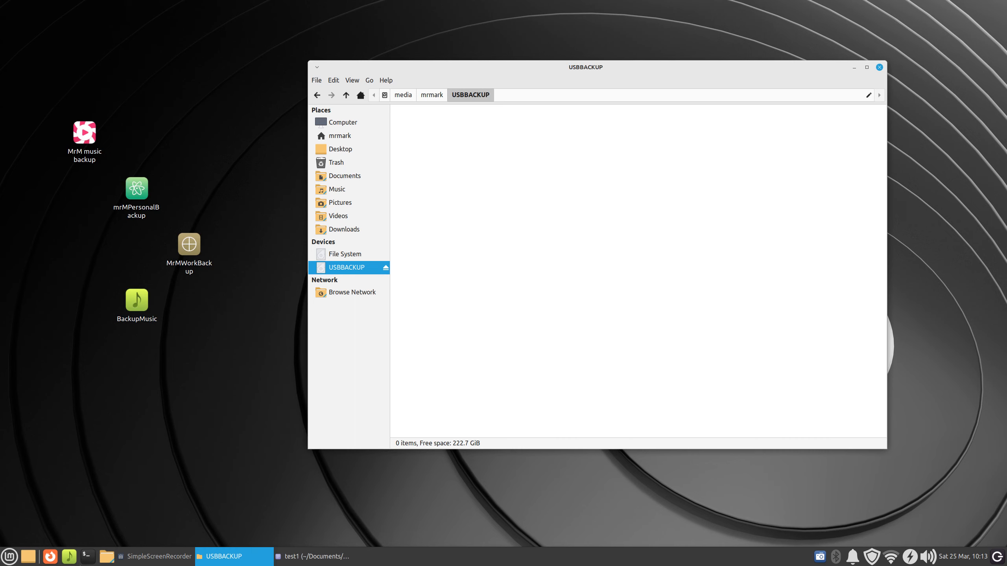
Run the music backup from the panel launcher, and remove the newly copied Music folder from USBBACKUP
click(70, 556)
click(417, 164)
key(Delete)
Open the MrmarkPersonalBackup script from My scripts in Documents and highlight the folder name MrMarkWork in its last rsync line
click(348, 137)
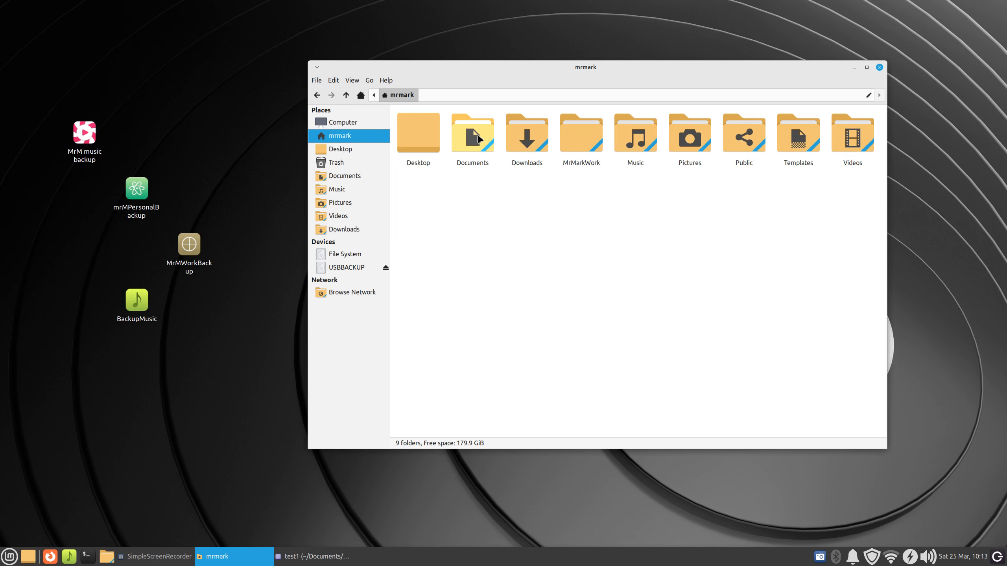
double_click(482, 134)
double_click(424, 137)
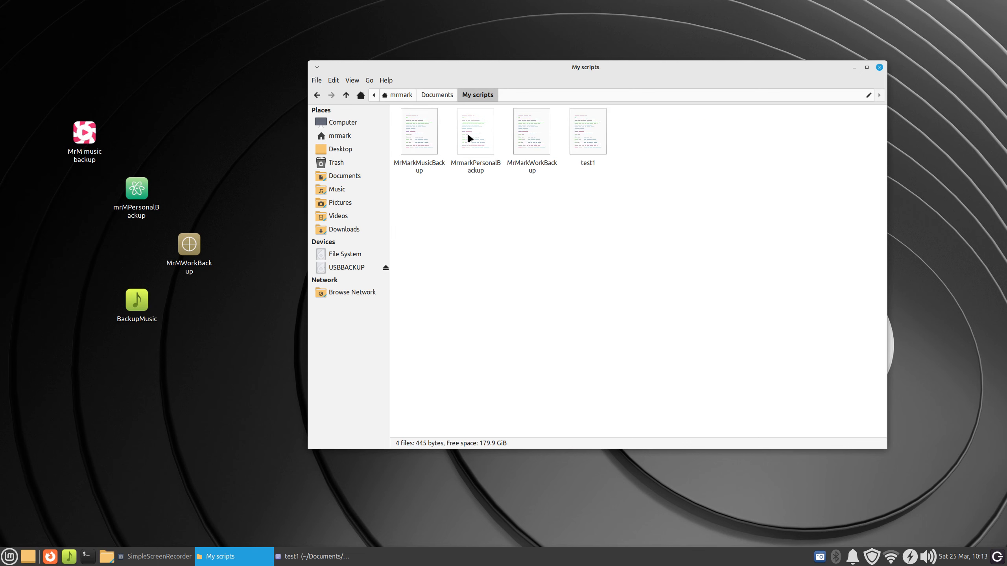
double_click(475, 132)
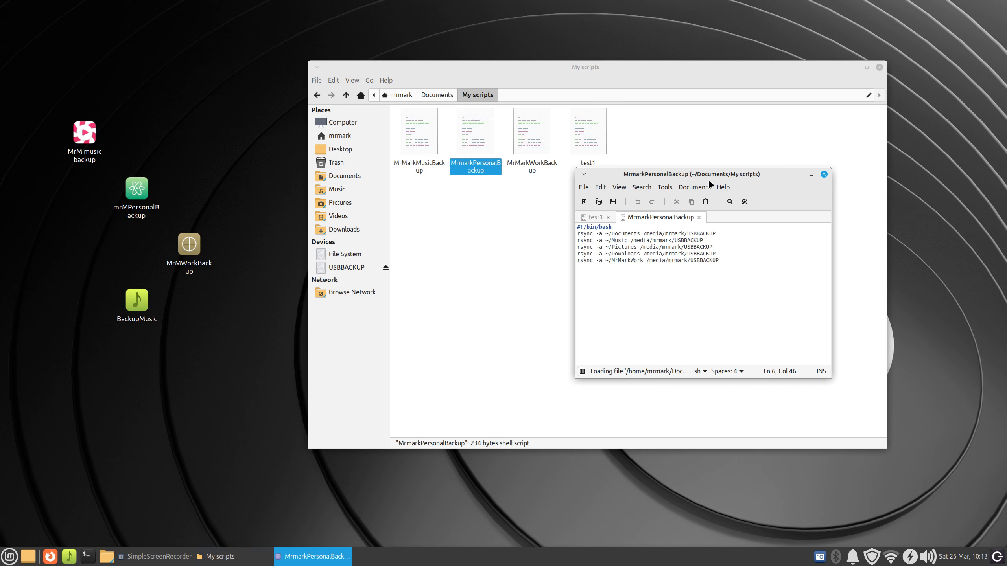
drag(775, 177, 734, 140)
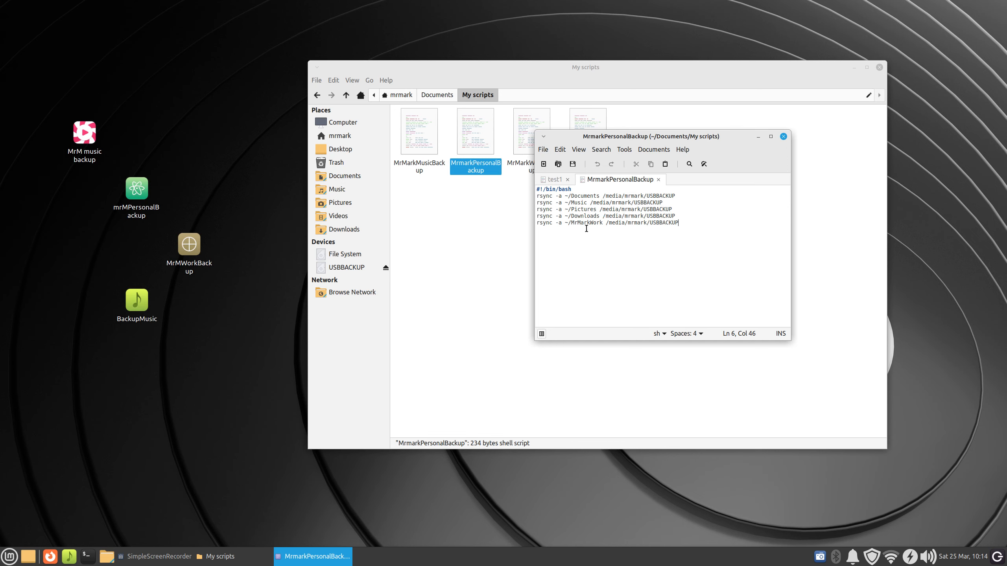
drag(603, 224, 571, 224)
drag(663, 137, 771, 143)
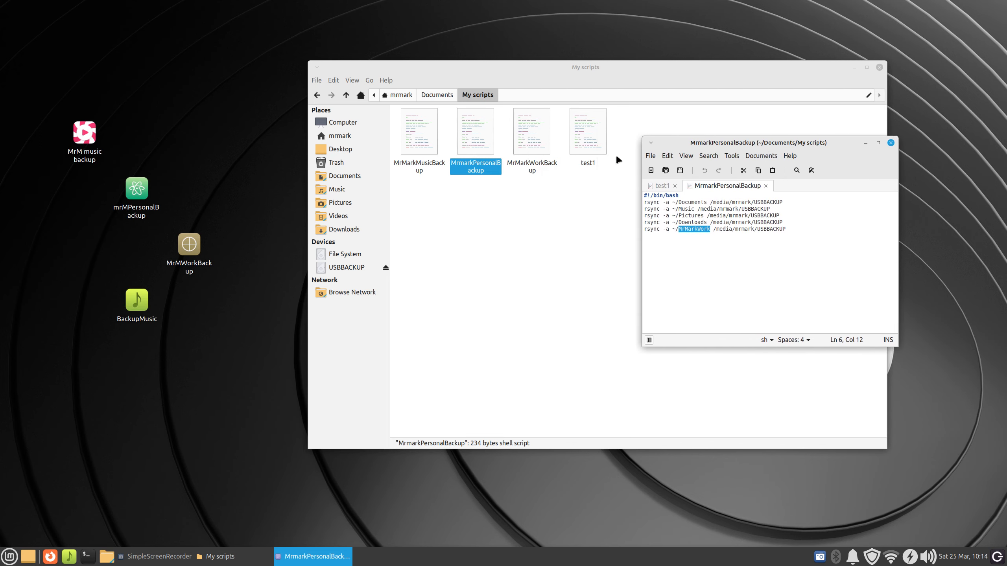
Check the home directory for the folders the personal backup covers, and return to the MrmarkPersonalBackup script
click(339, 136)
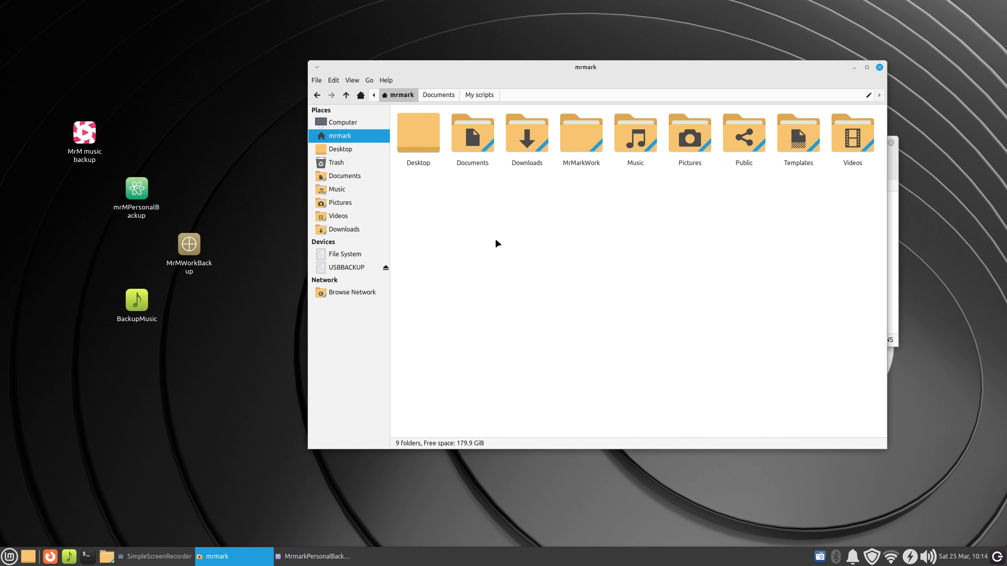
click(344, 176)
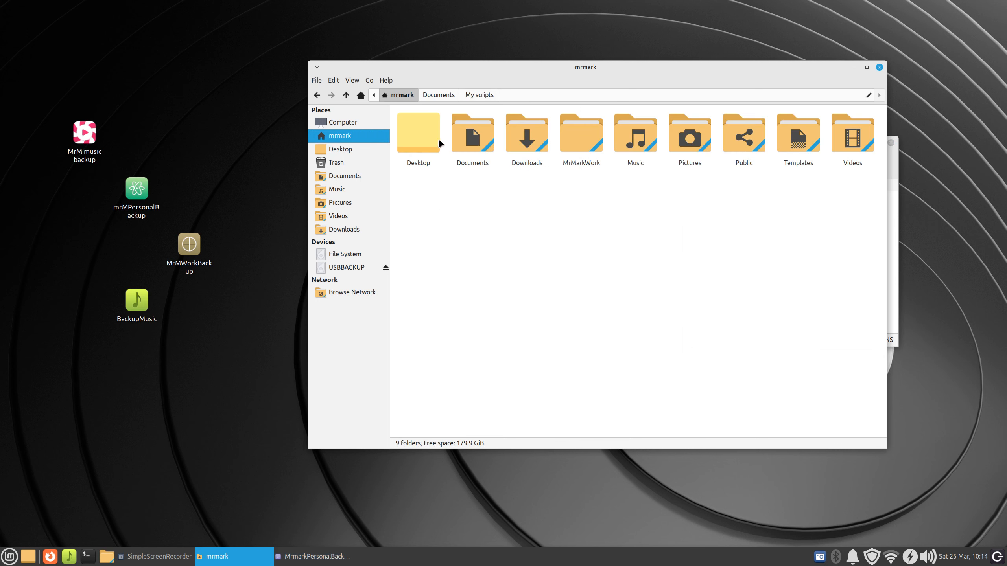
double_click(424, 137)
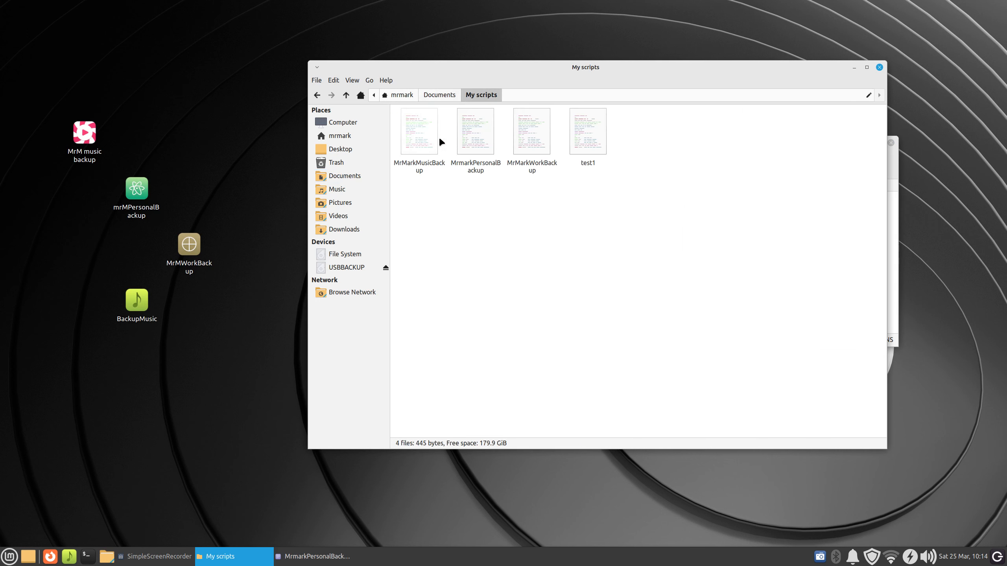
double_click(478, 134)
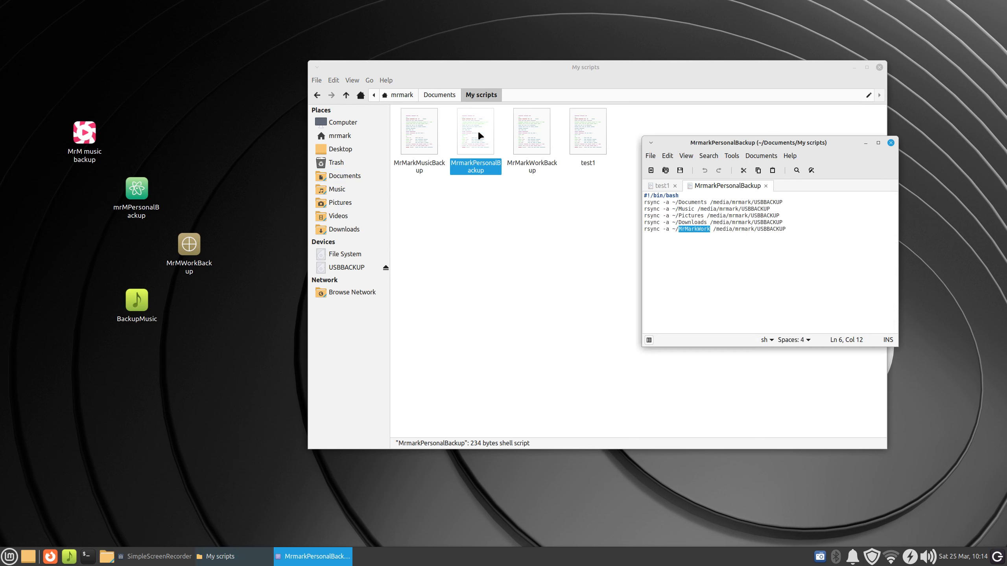
Show the home directory beside the MrmarkPersonalBackup script and highlight the folder name MrMarkWork in its last rsync line
click(350, 138)
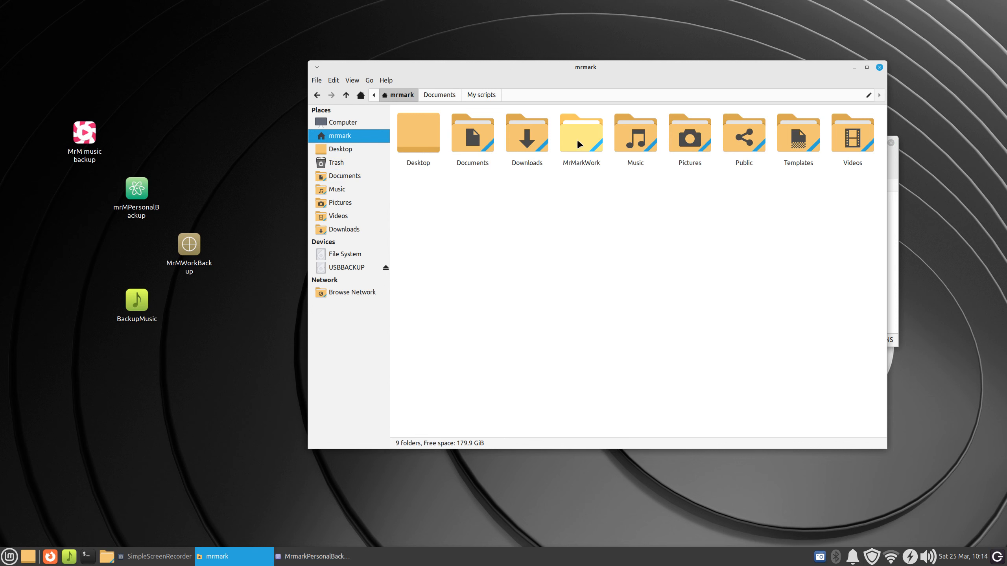
click(894, 222)
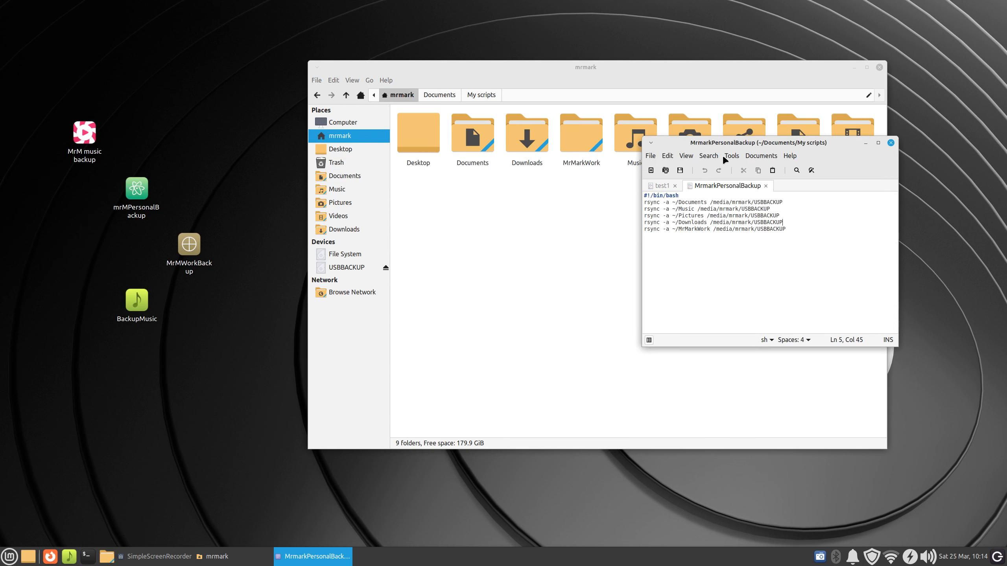
drag(707, 149, 542, 222)
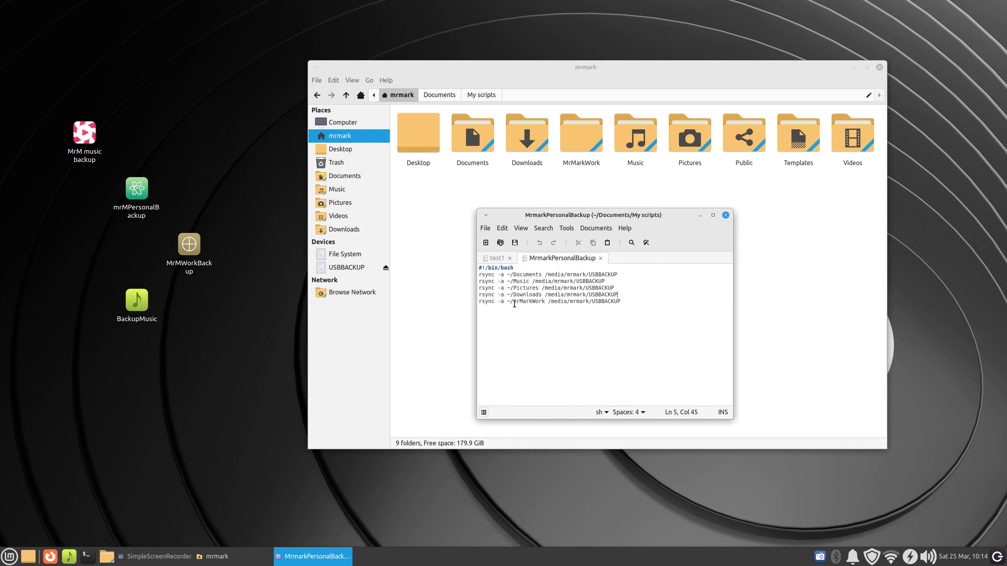
drag(512, 303, 545, 303)
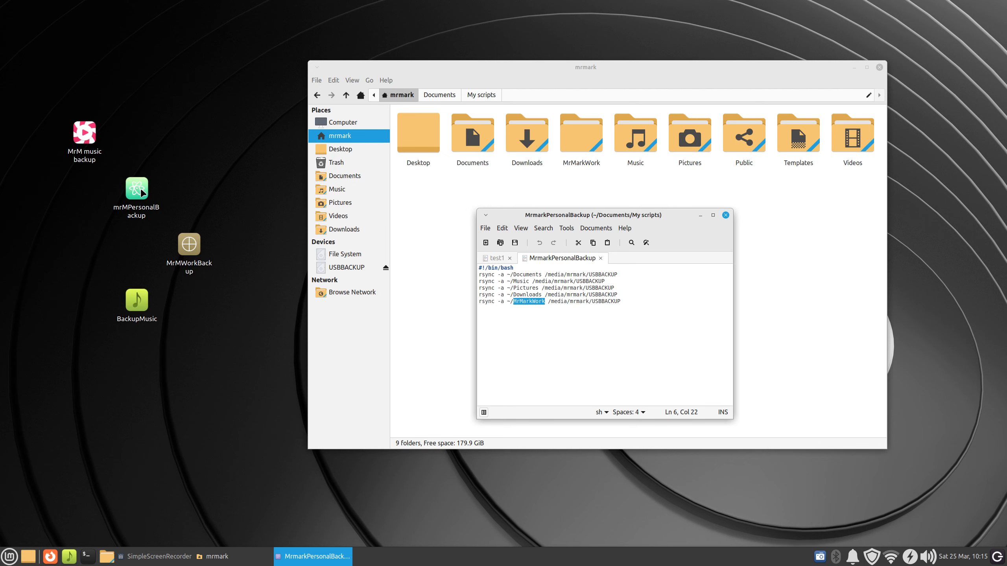
Run the personal backup from the mrMPersonalBackup desktop launcher and open the USBBACKUP drive
mouse_move(142, 193)
click(725, 215)
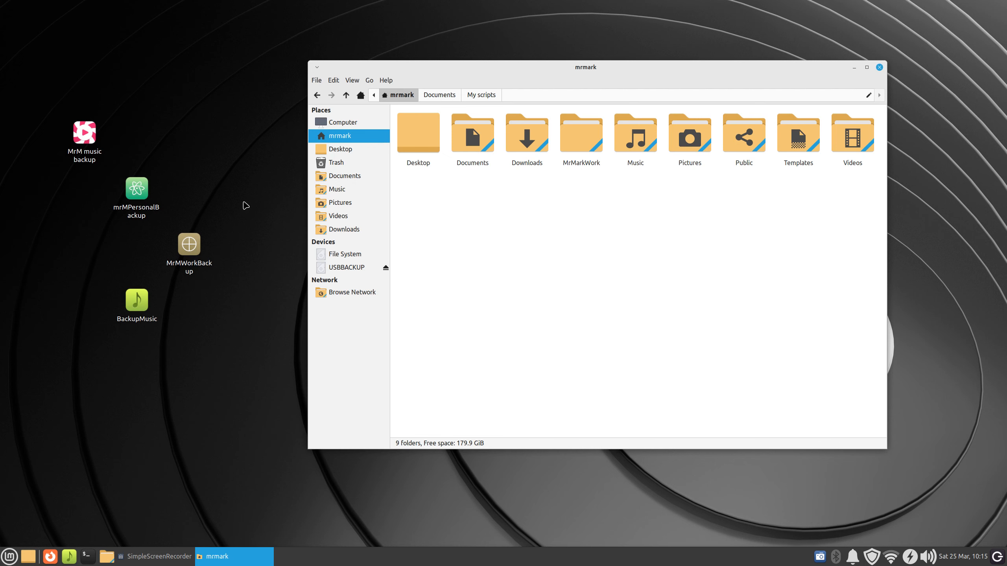
click(137, 194)
click(340, 267)
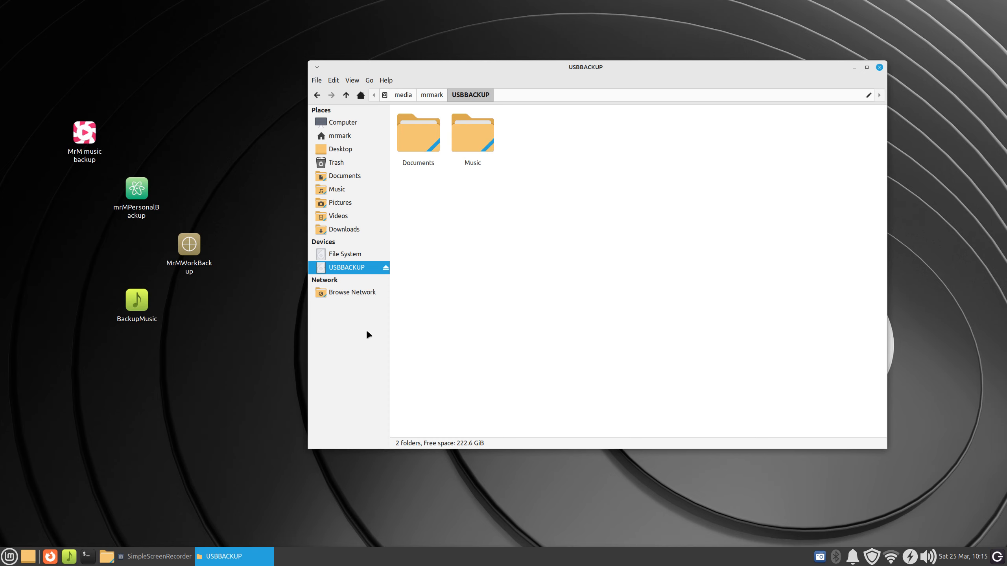
Examine the full command path in the mrMPersonalBackup launcher's settings, leaving the launcher as it is
right_click(136, 194)
click(166, 212)
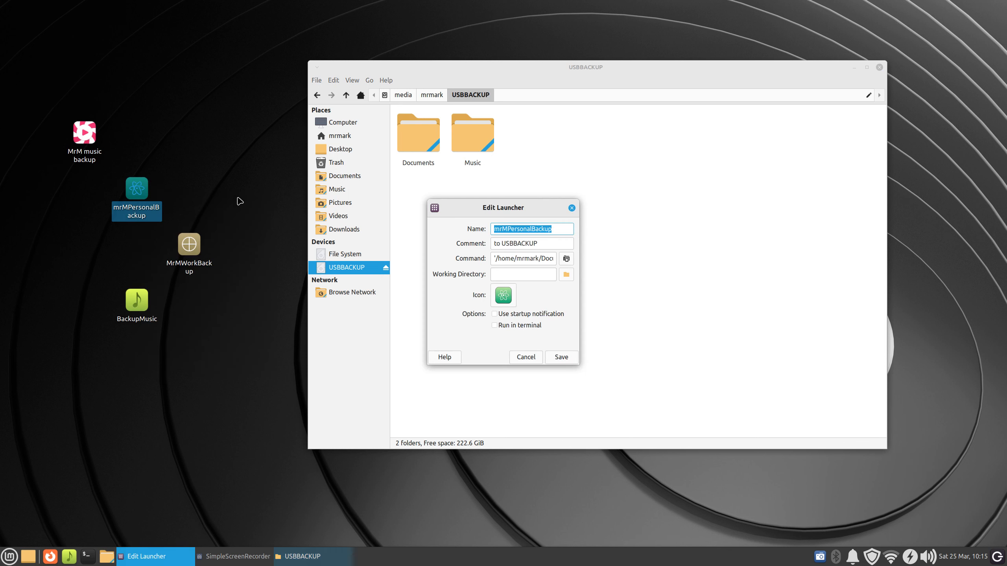
drag(515, 209, 223, 240)
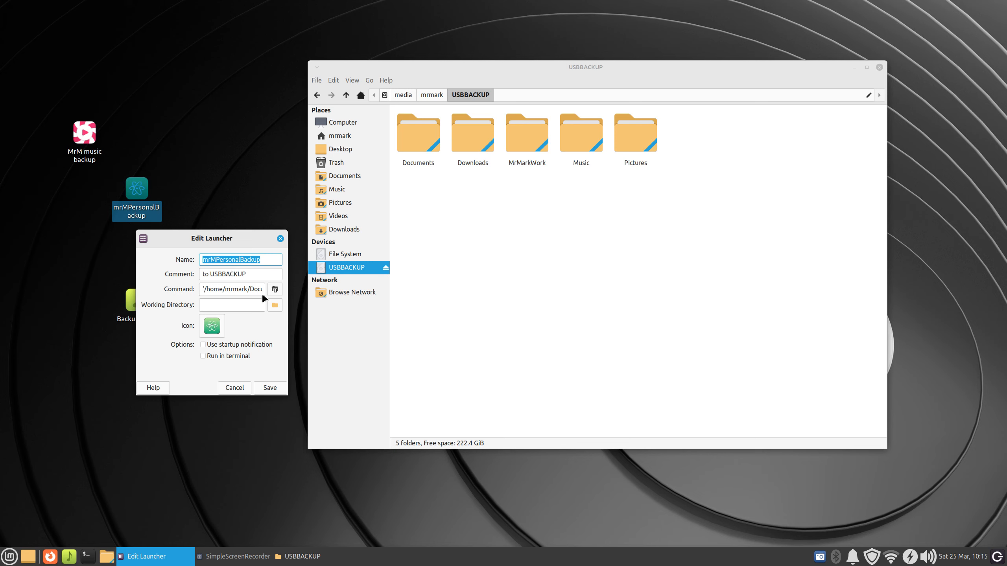
click(250, 289)
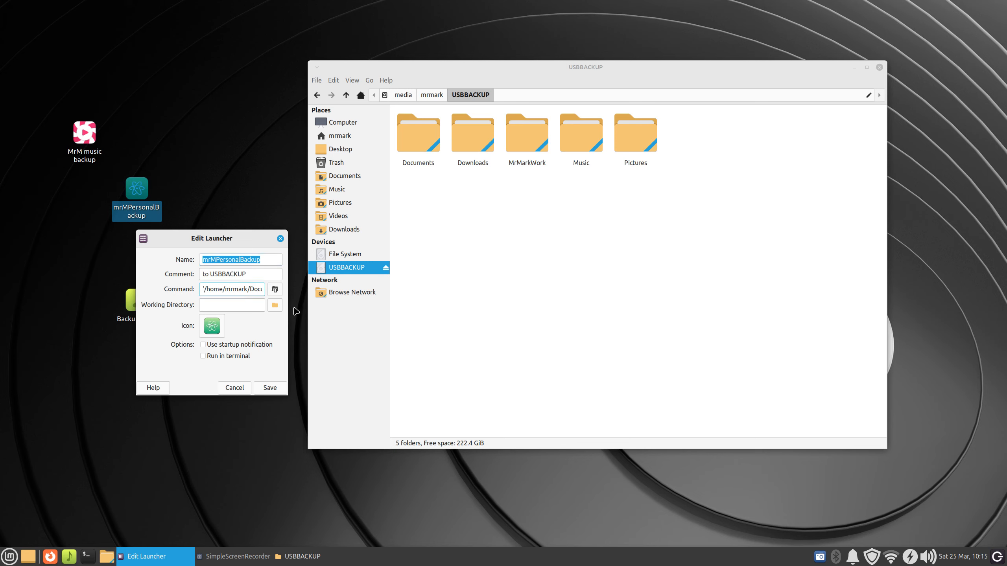
key(Right)
key(Right)
key(Right)
key(Right)
key(Right)
key(Right)
key(Right)
key(Right)
key(Right)
key(Right)
key(Right)
key(Right)
key(Right)
key(Right)
key(Right)
key(Right)
key(Right)
key(Right)
key(Right)
key(Right)
key(Right)
key(Right)
key(Right)
key(Right)
key(Right)
key(Right)
key(Right)
click(234, 388)
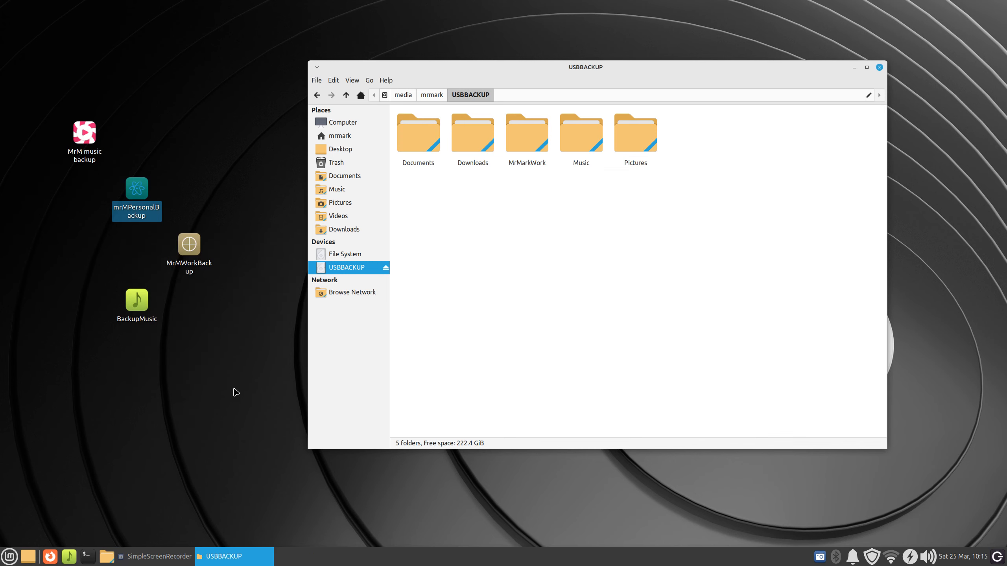
Create a panel launcher for mrMPersonalBackup and move it beside the music backup launcher
right_click(136, 187)
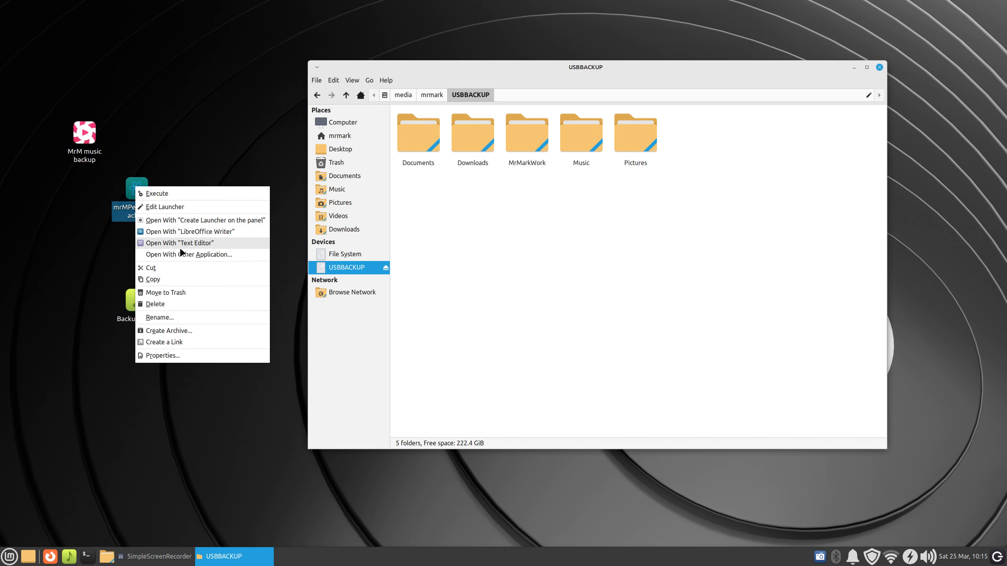
click(192, 225)
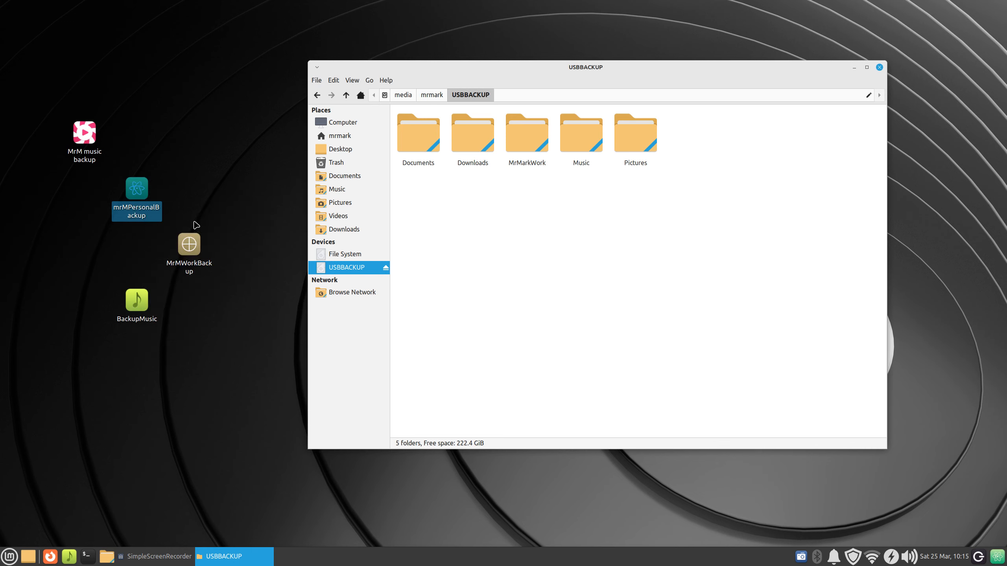
right_click(998, 559)
click(968, 524)
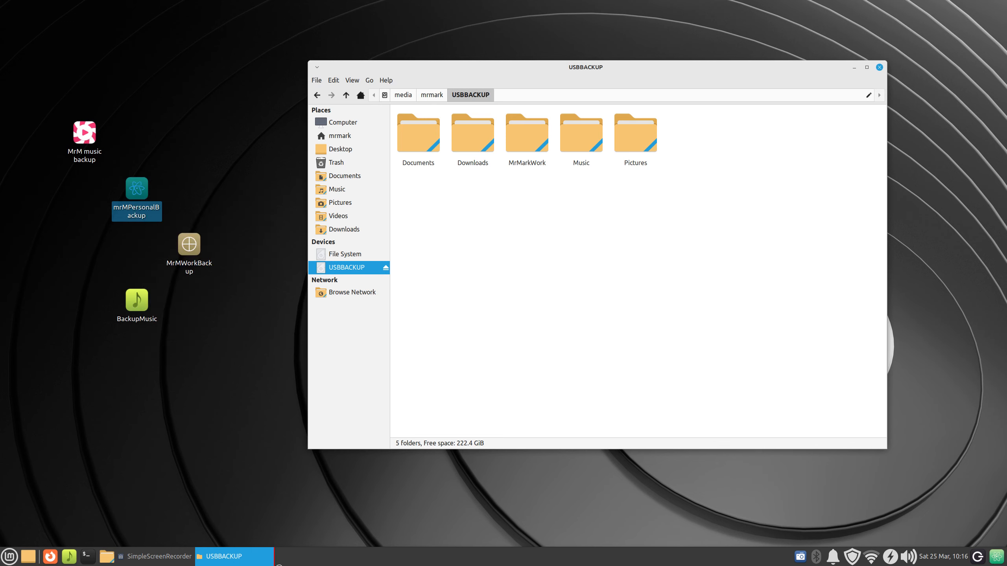
click(88, 553)
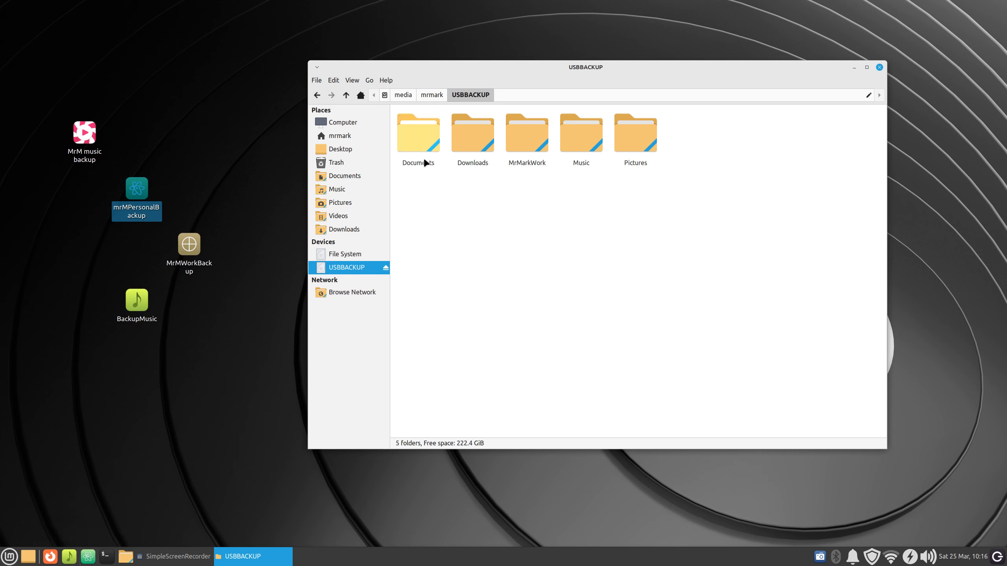
Inspect the backed-up contents of the Documents and MrMarkWork folders on USBBACKUP
double_click(414, 141)
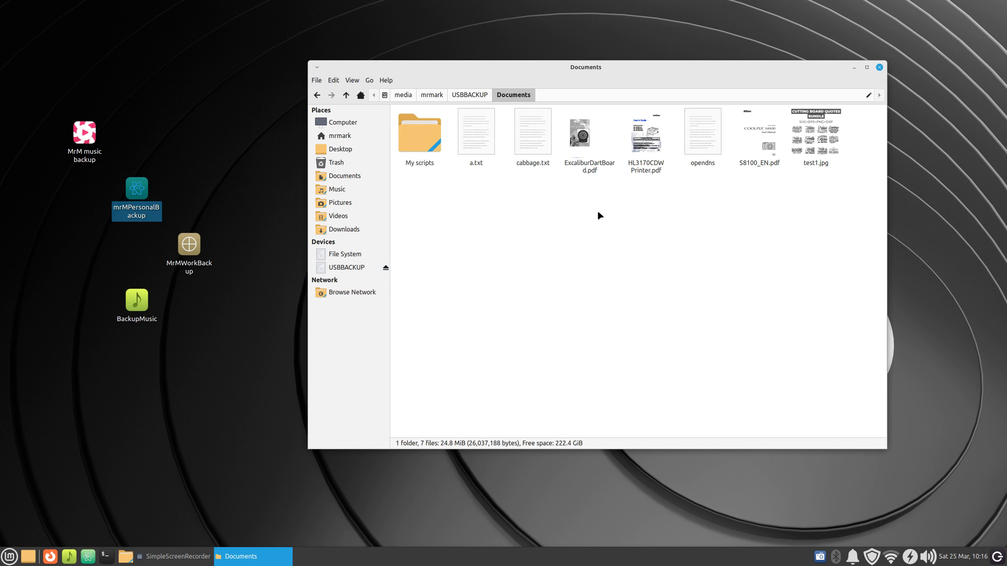
click(346, 267)
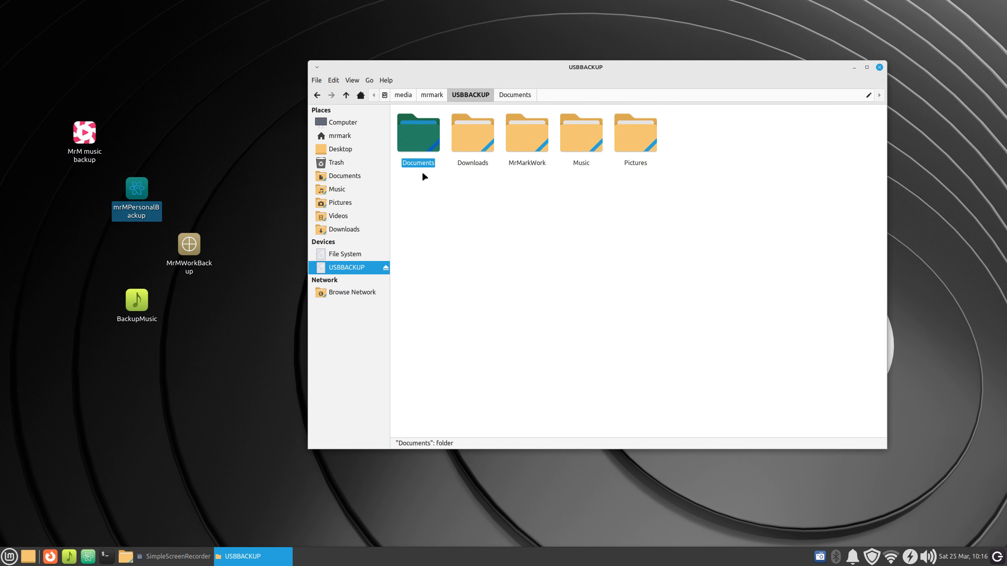
double_click(530, 138)
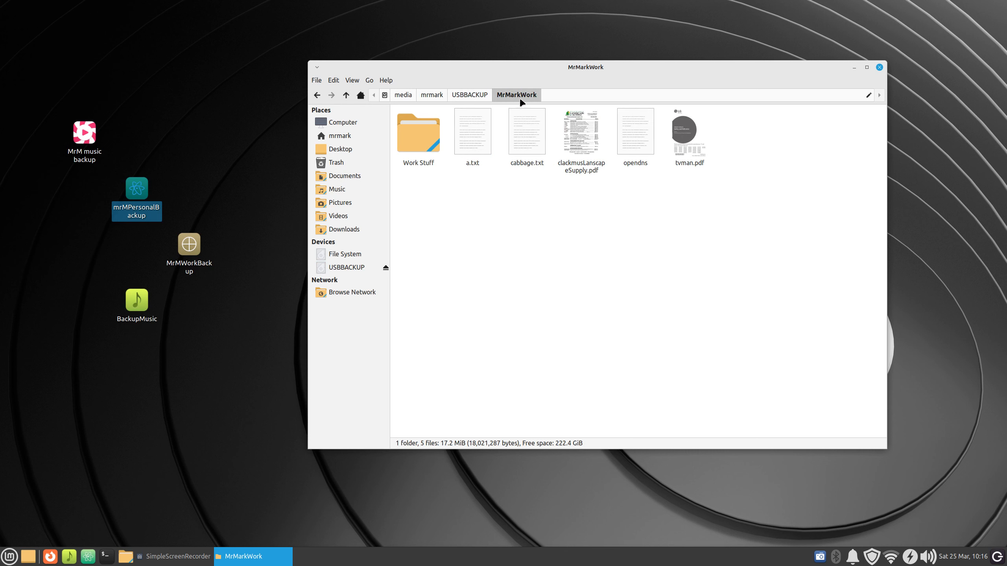
Create a folder named "test 123" in the home directory's MrMarkWork folder
click(340, 136)
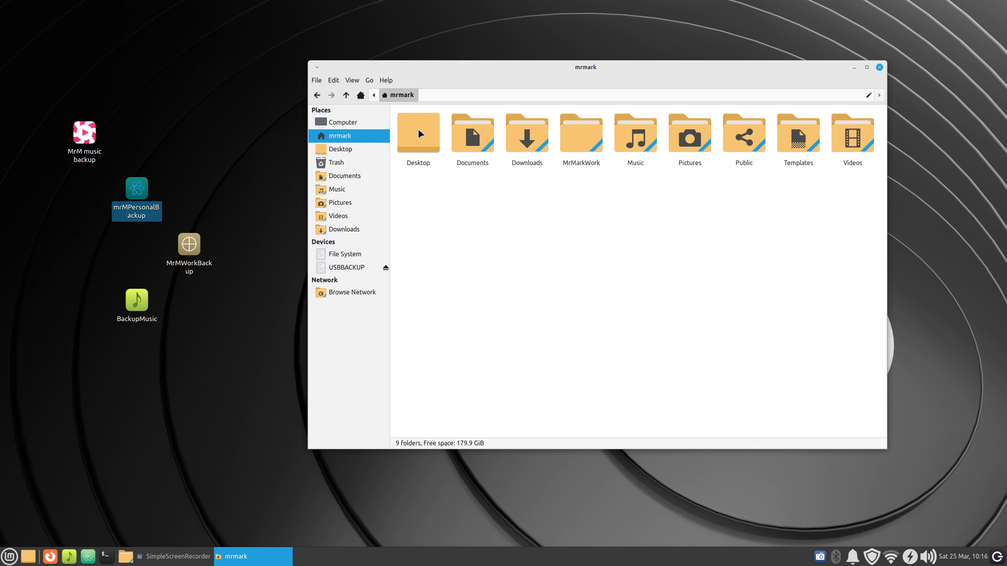
double_click(570, 143)
right_click(480, 226)
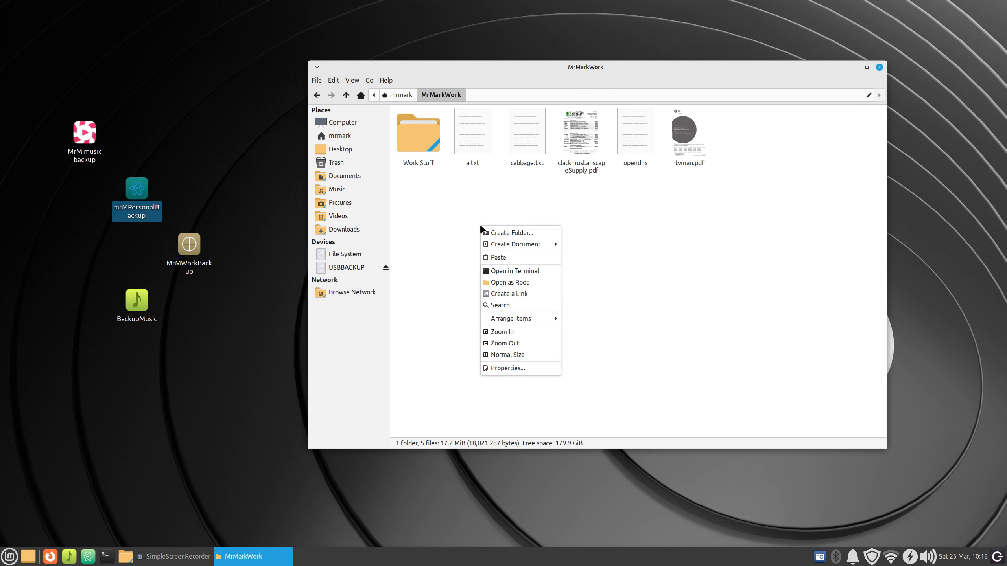
click(512, 234)
text(test 123)
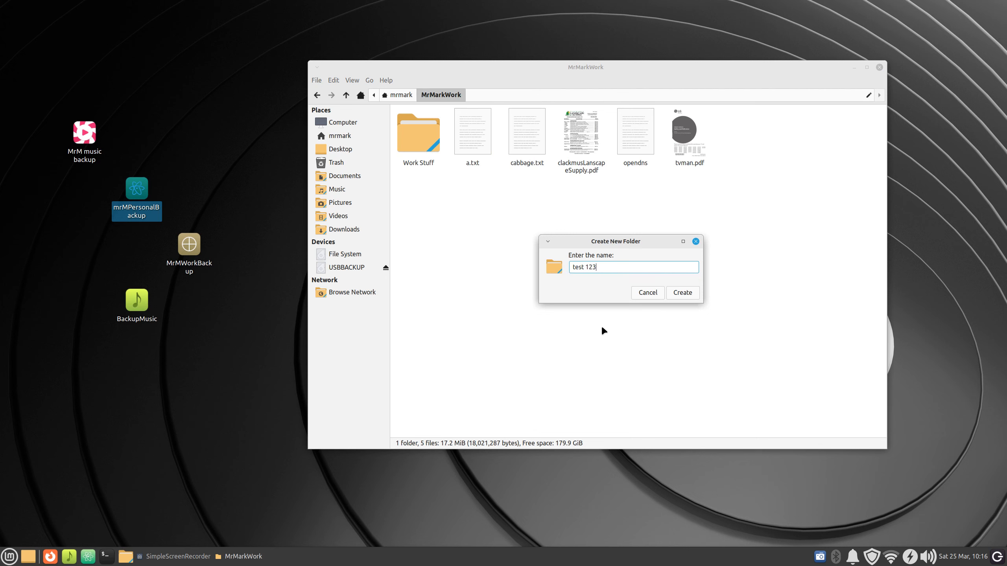
key(Return)
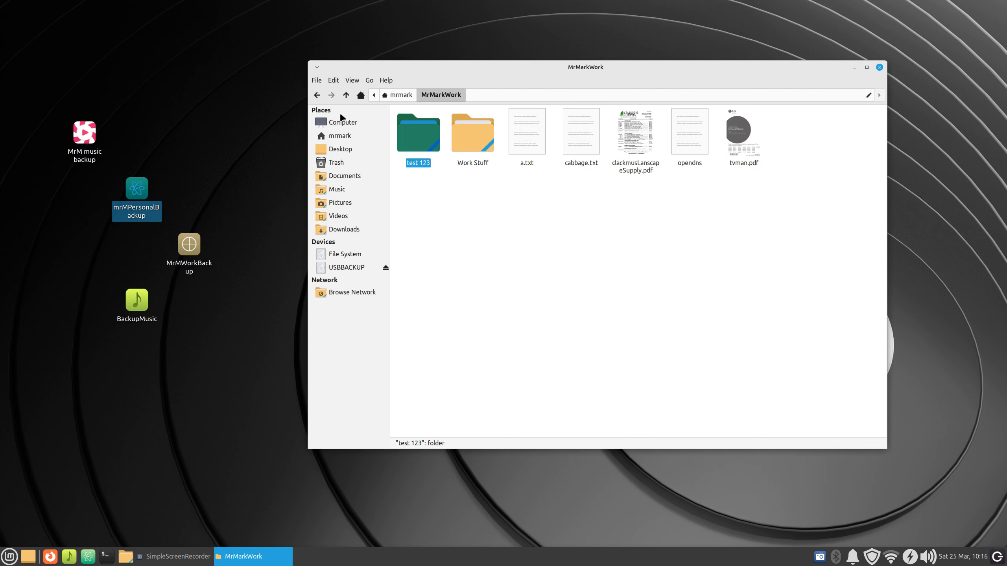
Open the MrMarkWork folder on USBBACKUP and run the personal backup from its panel launcher
click(355, 267)
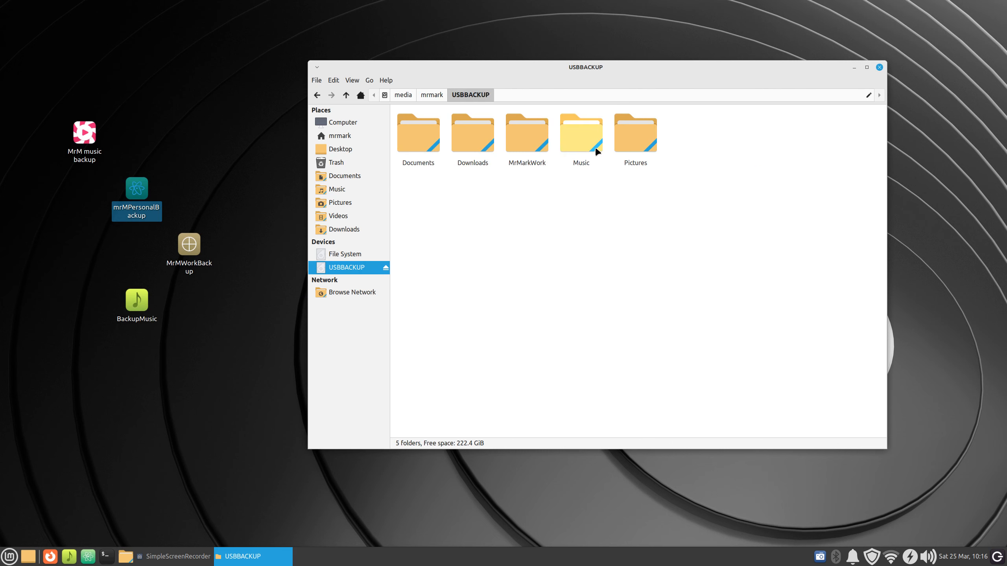
double_click(532, 144)
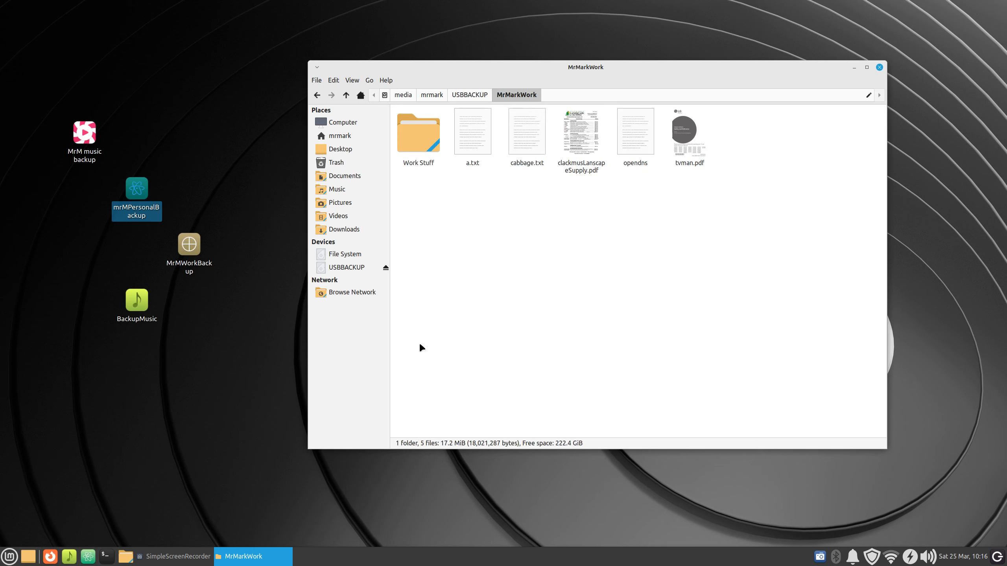
click(88, 557)
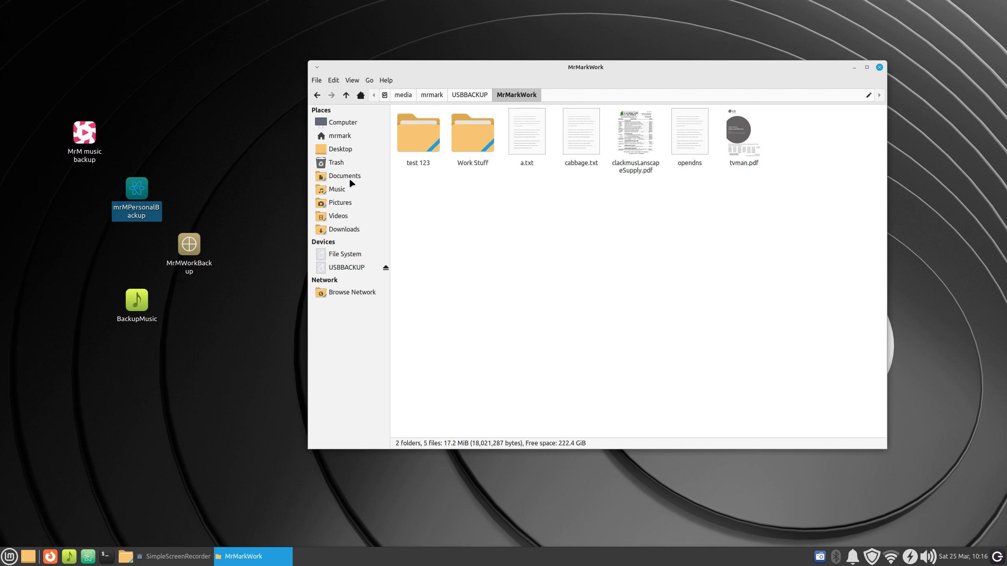
Check the home directory's MrMarkWork folder against its backup copy, and return to the USBBACKUP drive
click(348, 136)
click(574, 143)
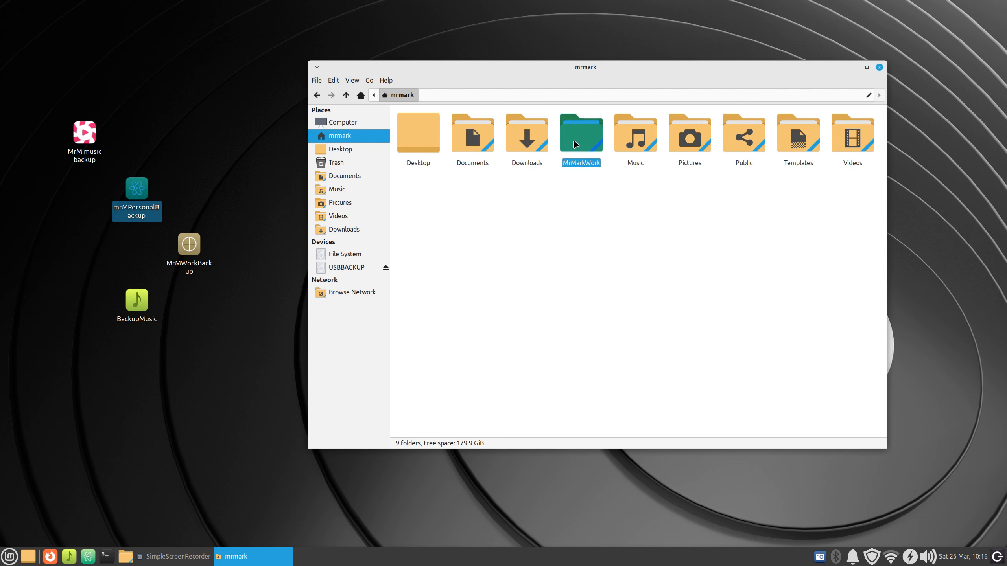
double_click(574, 143)
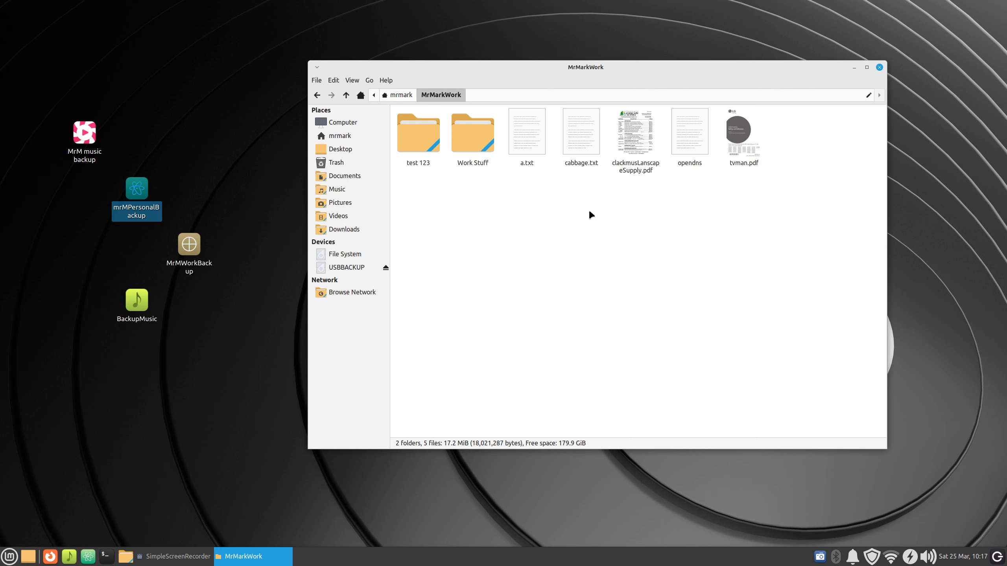
click(342, 267)
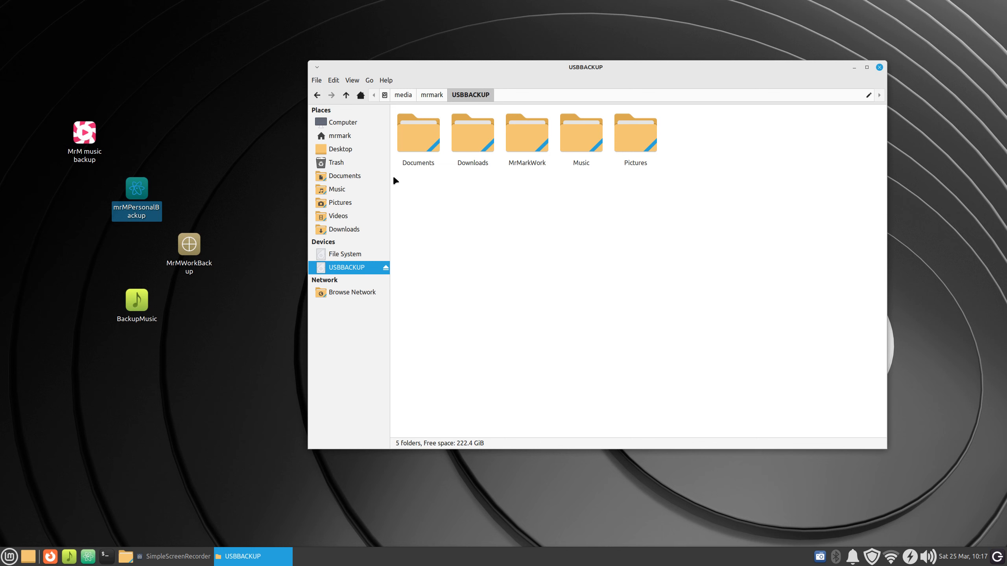
Create an empty file named abc in the home Documents folder
click(348, 177)
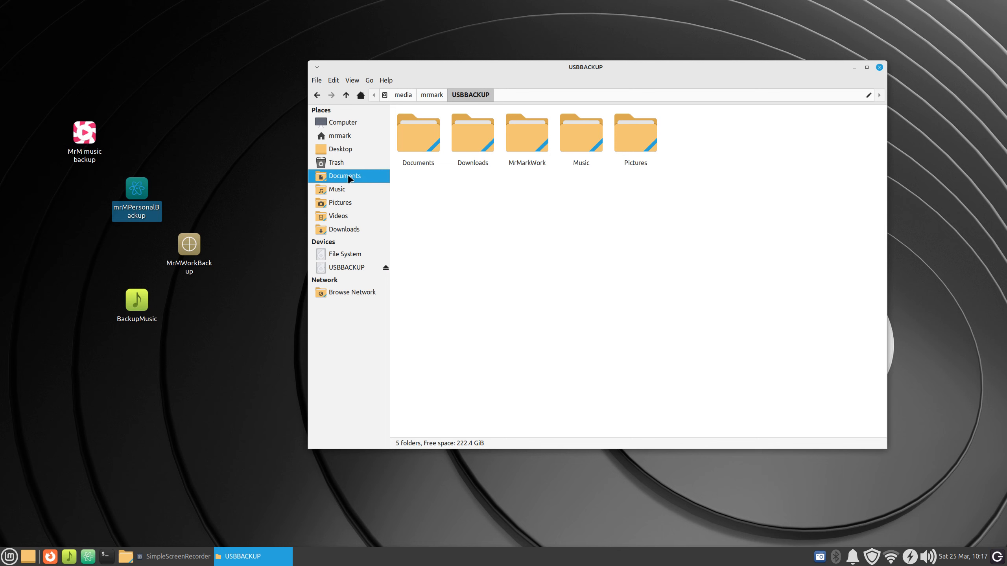
right_click(494, 216)
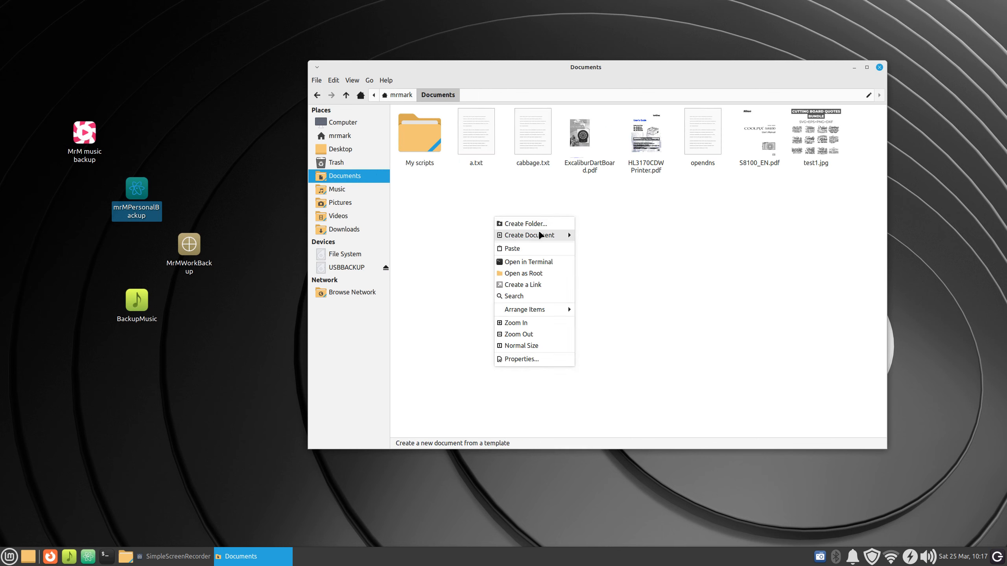
mouse_move(562, 236)
click(624, 247)
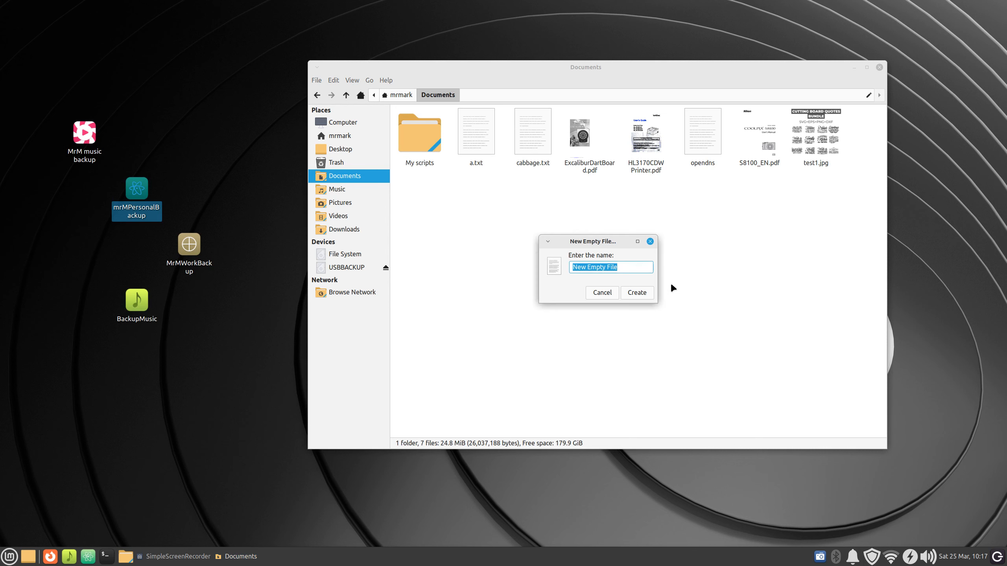
text(abc)
key(Return)
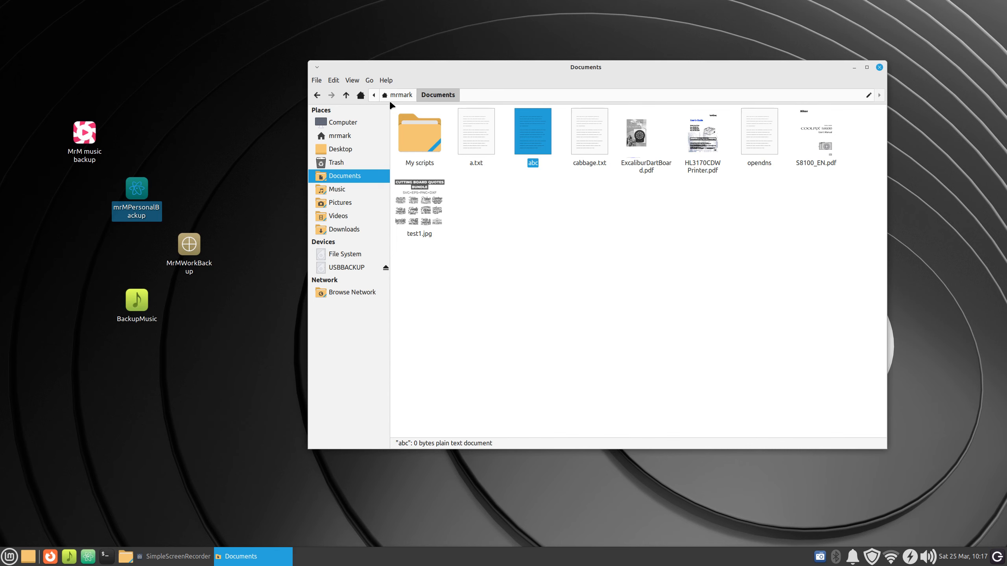
Run the personal backup from the panel launcher with USBBACKUP's Documents folder open, and return to the drive's top level
click(354, 268)
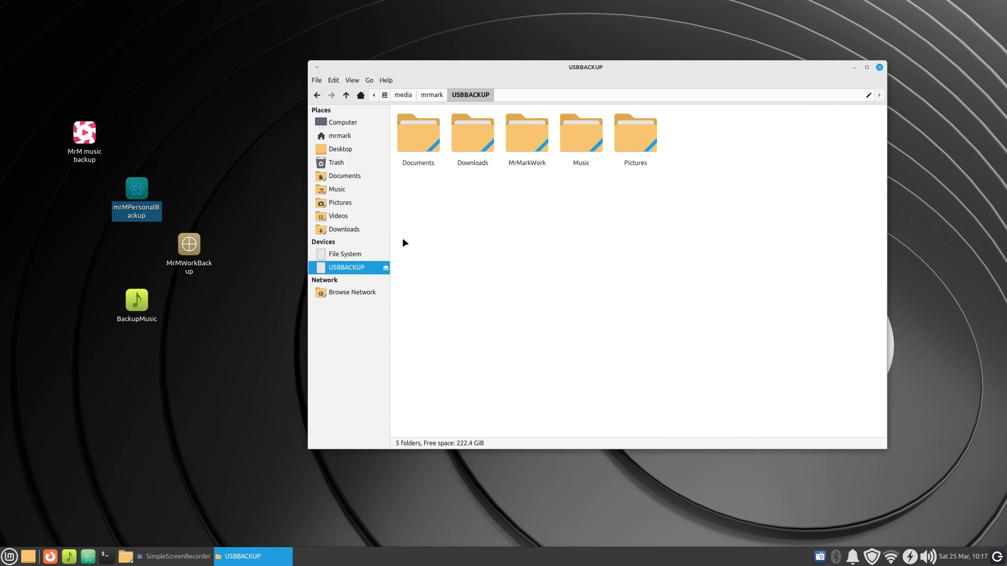
double_click(418, 139)
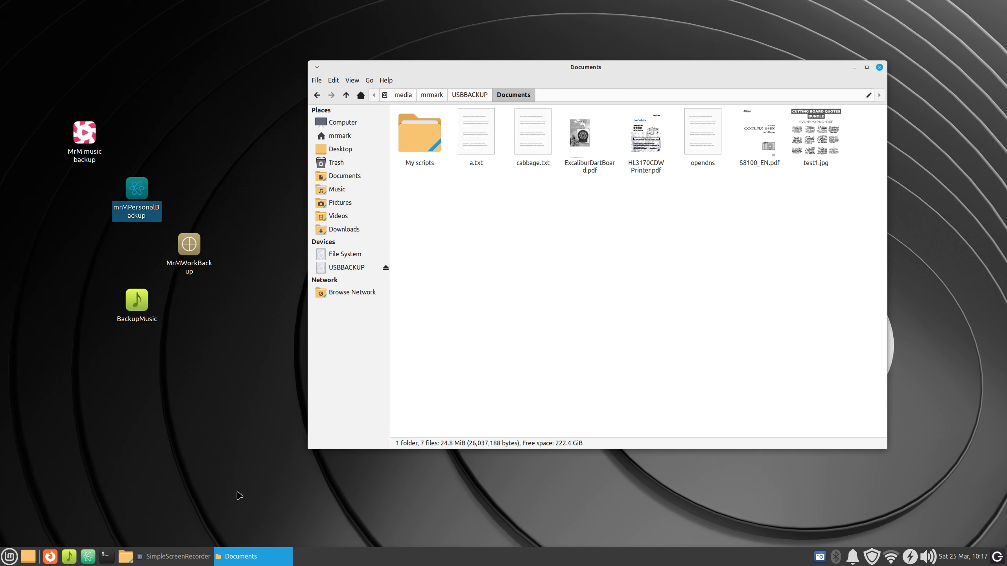
click(85, 558)
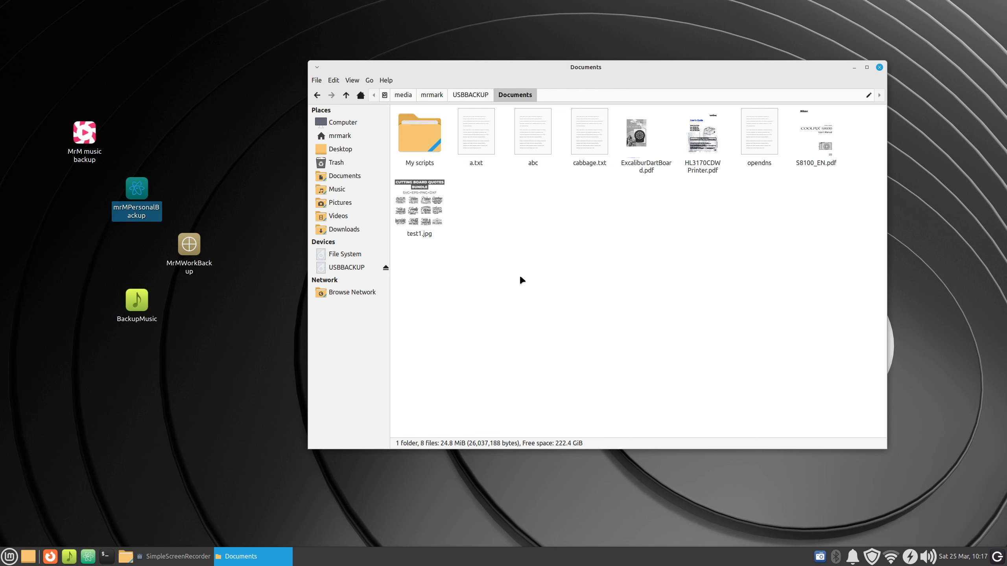
click(375, 266)
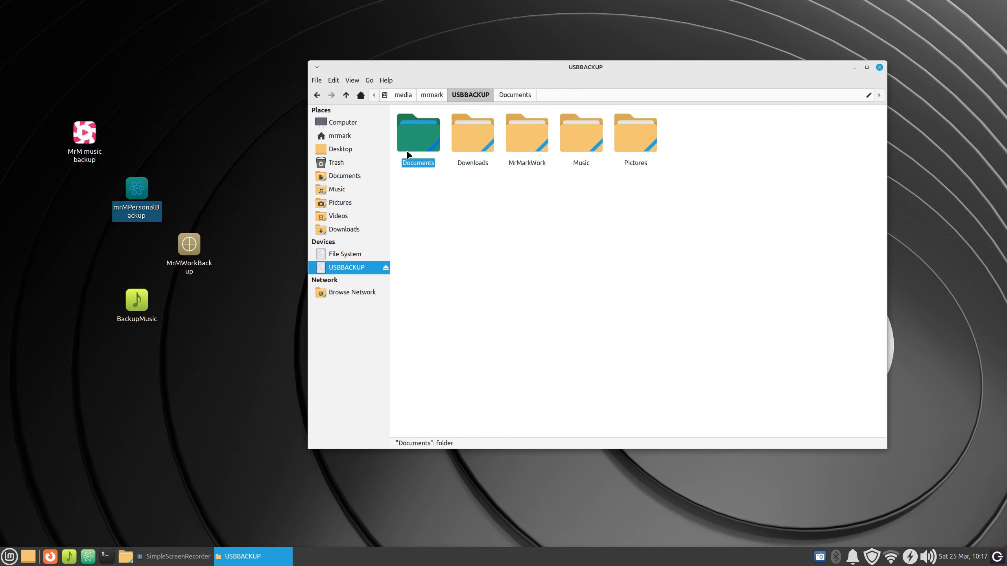
Check USBBACKUP's Documents folder, and view the MrmarkPersonalBackup script in the home Documents folder's My scripts subfolder
double_click(412, 145)
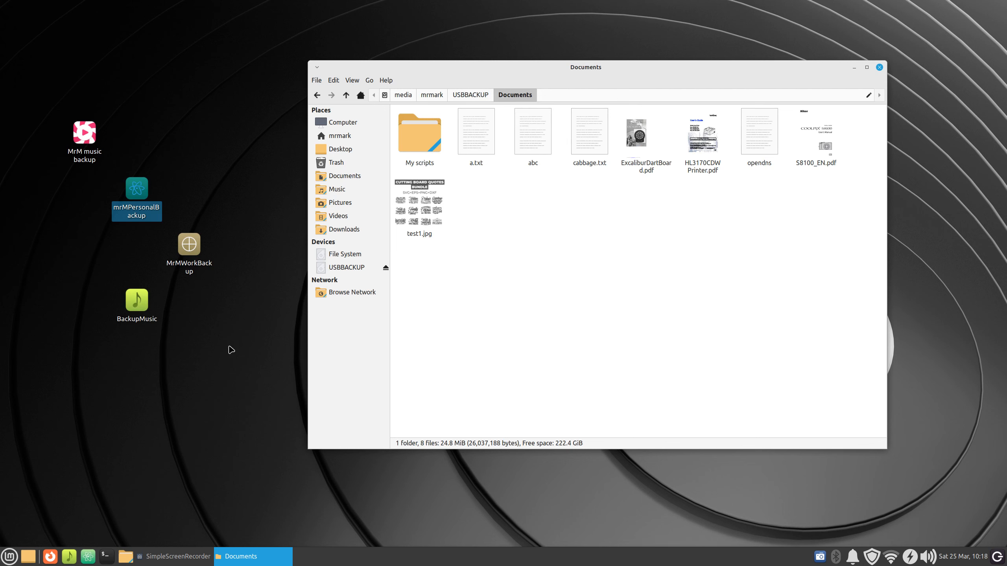
click(344, 176)
double_click(420, 135)
double_click(475, 132)
click(625, 185)
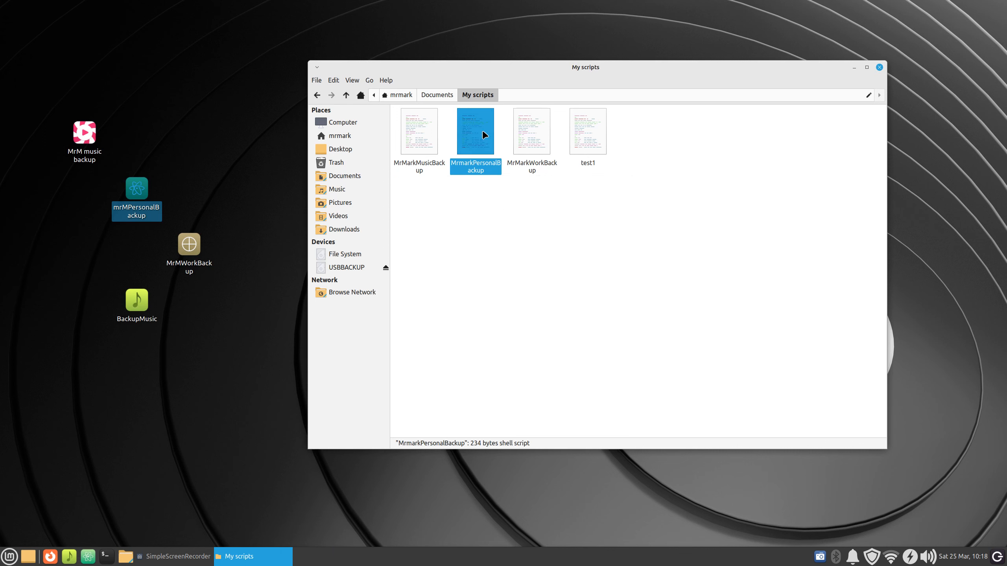
Duplicate the MrmarkPersonalBackup script within the My scripts folder
right_click(464, 132)
key(Escape)
right_click(599, 239)
click(631, 276)
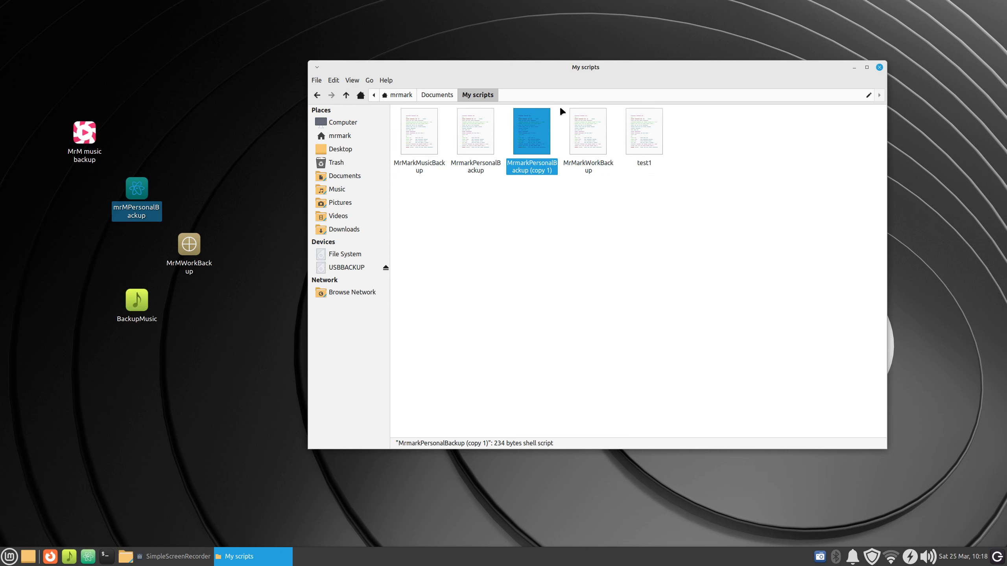
Open the duplicated personal backup script, review the USBBACKUP destinations in its rsync lines, and close it
double_click(531, 133)
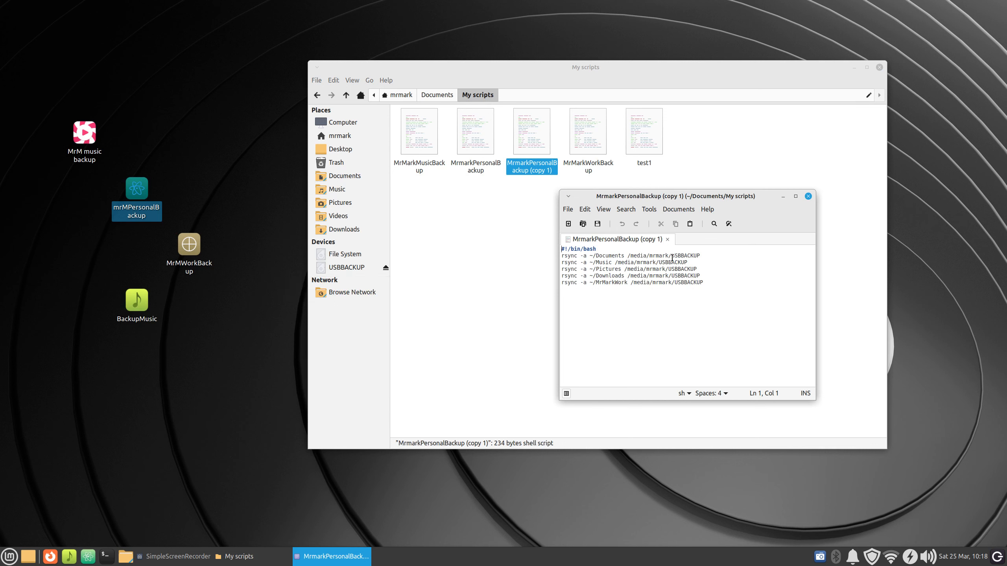
drag(671, 257, 702, 256)
double_click(673, 263)
click(808, 196)
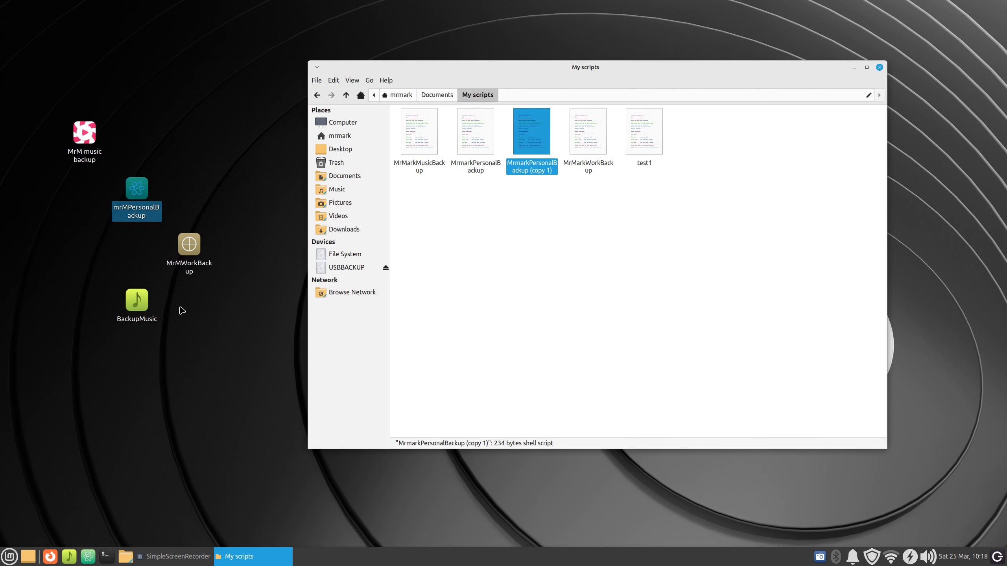
Remove the Music, Downloads and MrMarkWork rsync lines from MrmarkPersonalBackup (copy 1), leaving no blank line between the remaining commands, and save and close it
double_click(528, 140)
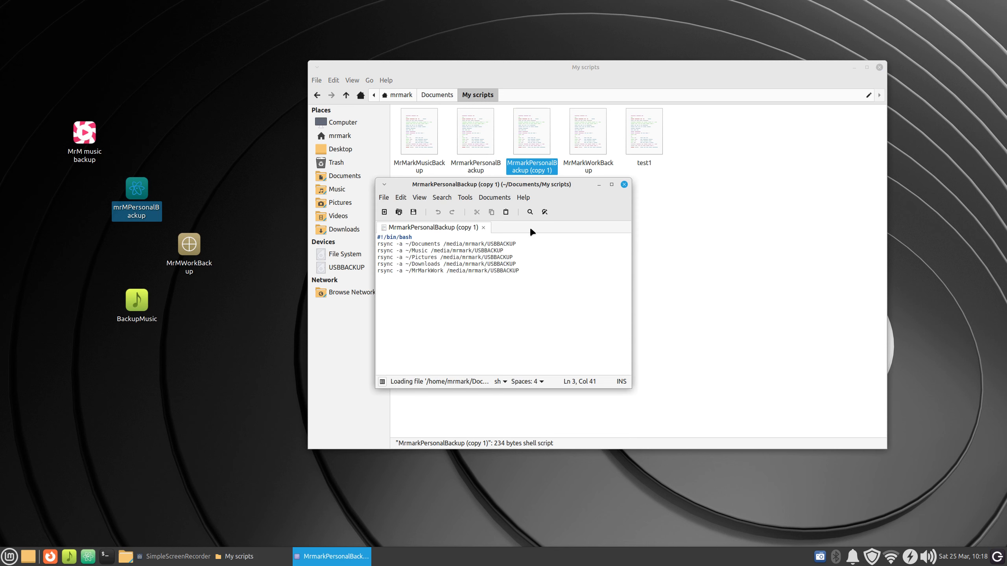
drag(523, 190, 633, 189)
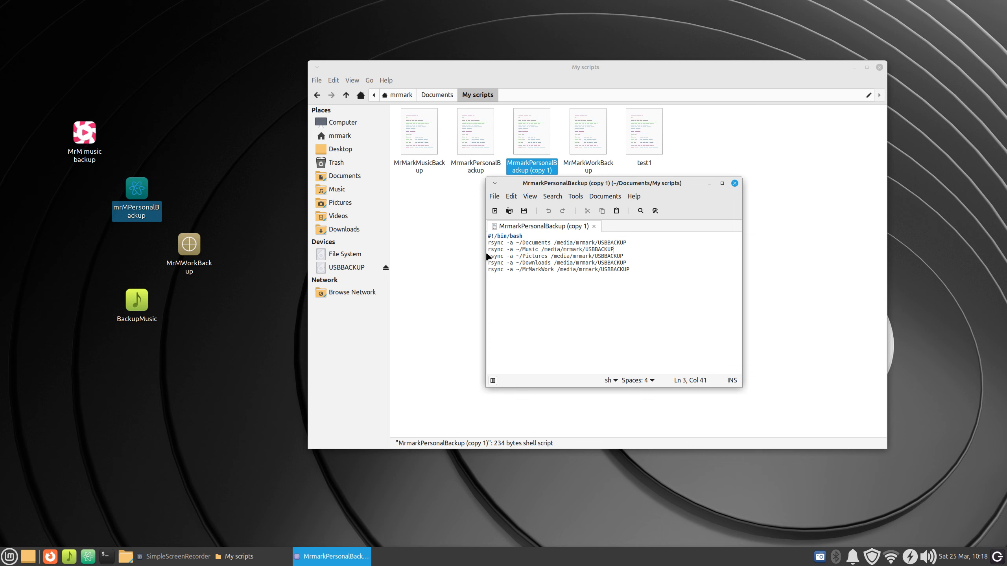
drag(487, 249, 623, 250)
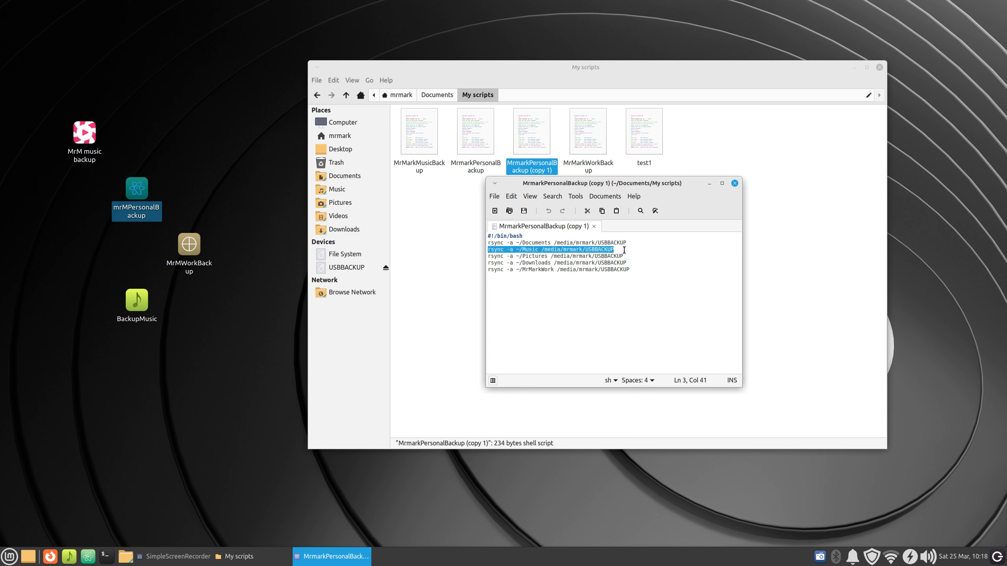
key(Delete)
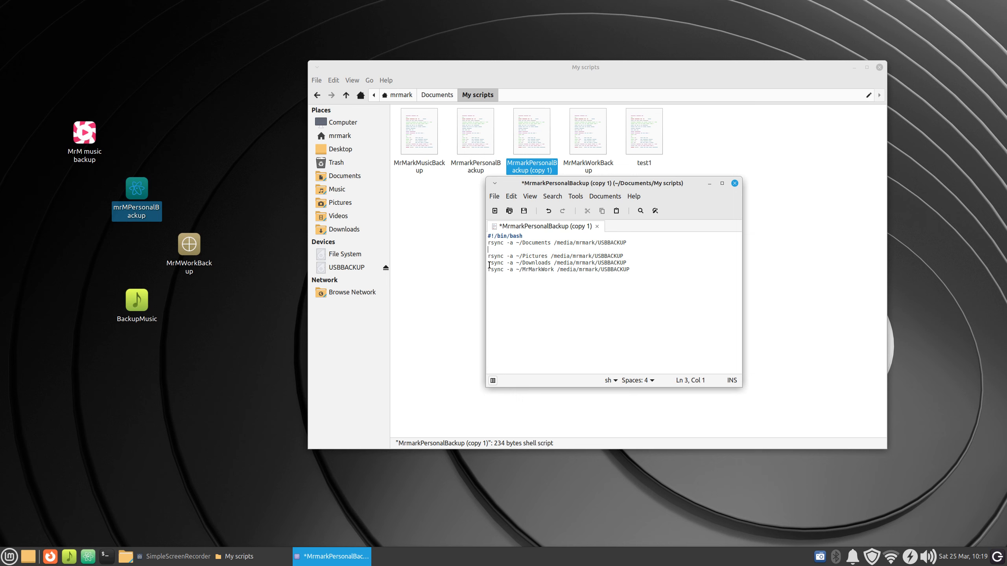
drag(490, 263, 641, 272)
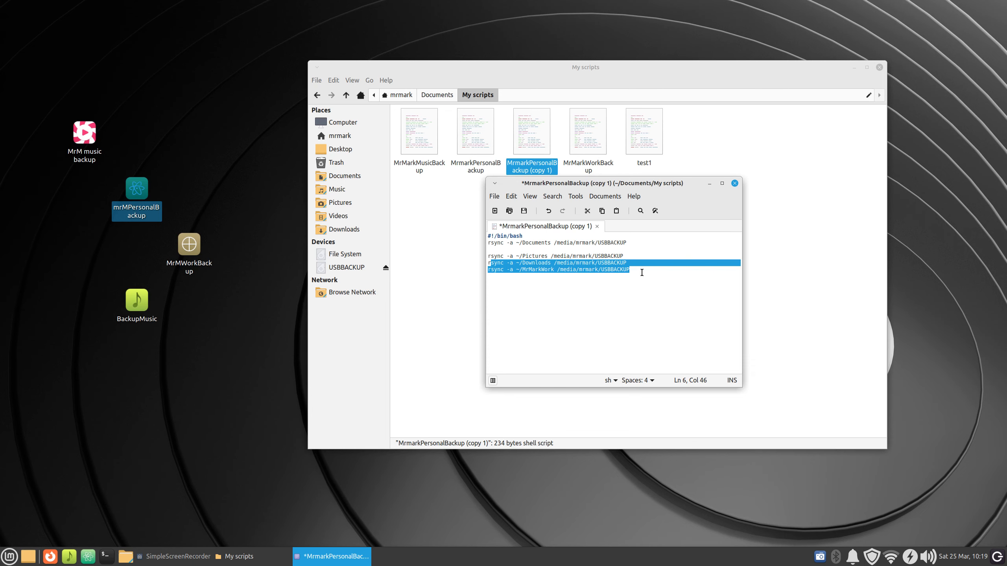
key(Delete)
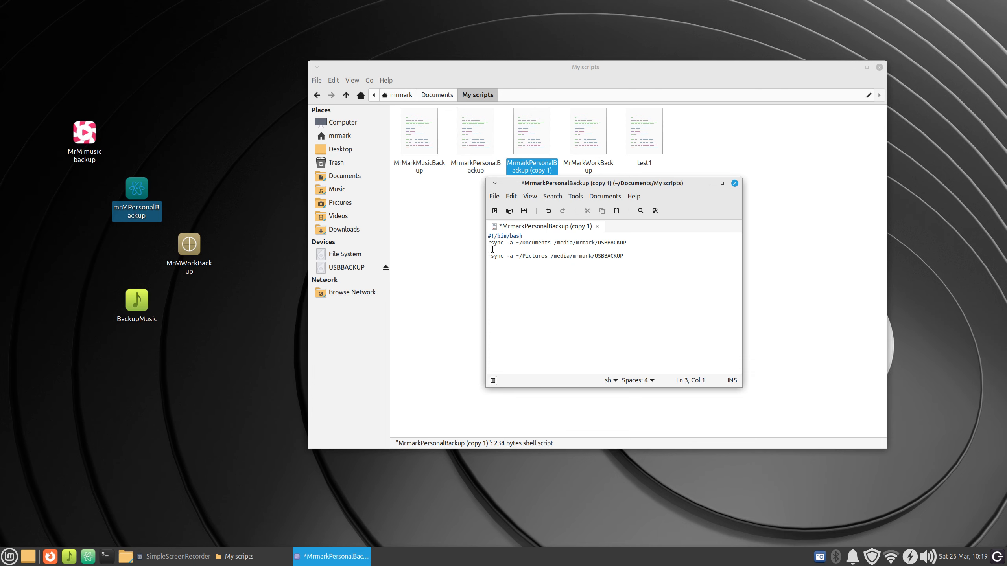
key(Delete)
click(524, 210)
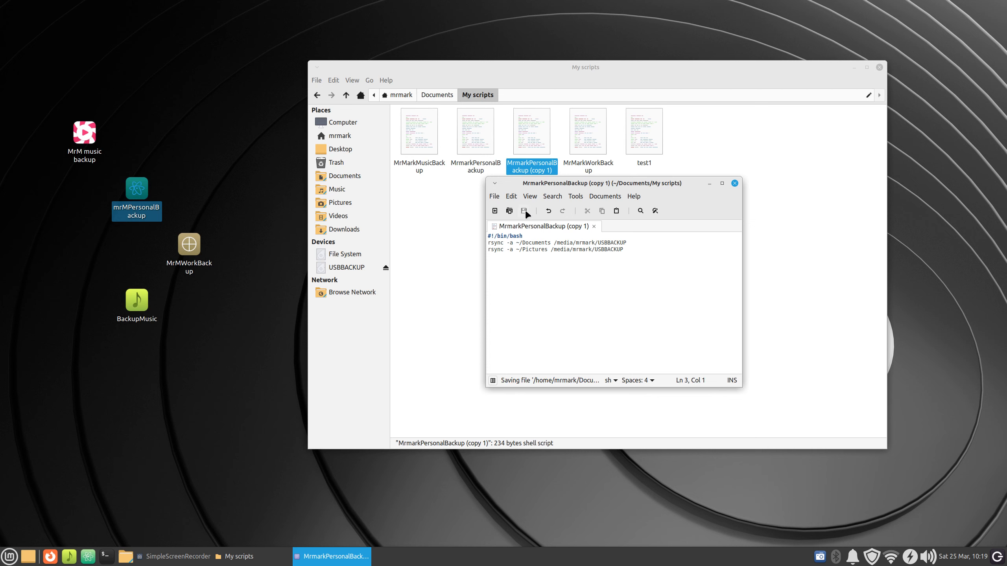
click(734, 183)
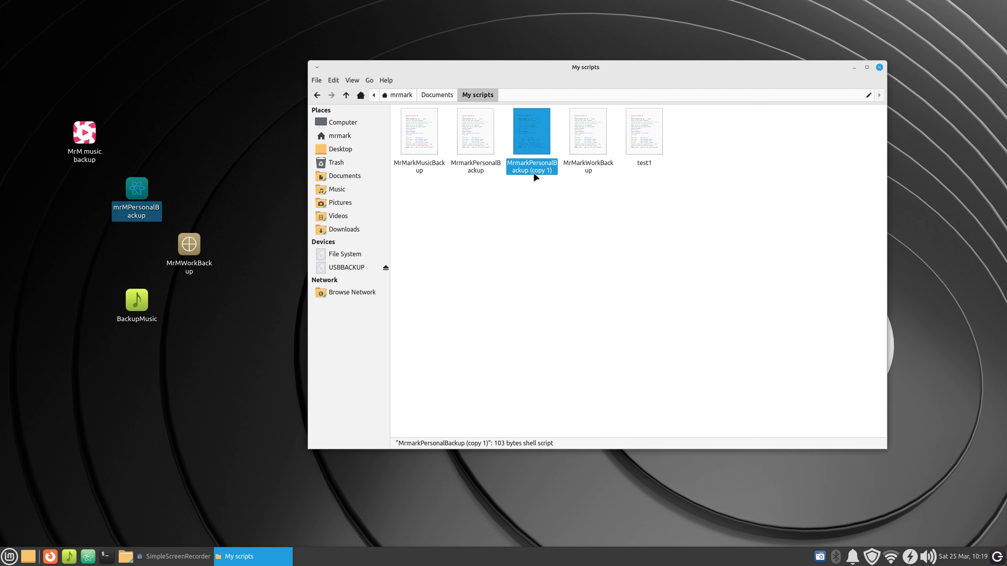
Create a desktop launcher named test2 that runs MrmarkPersonalBackup (copy 1), and place it beside the BackupMusic launcher
right_click(82, 393)
click(114, 397)
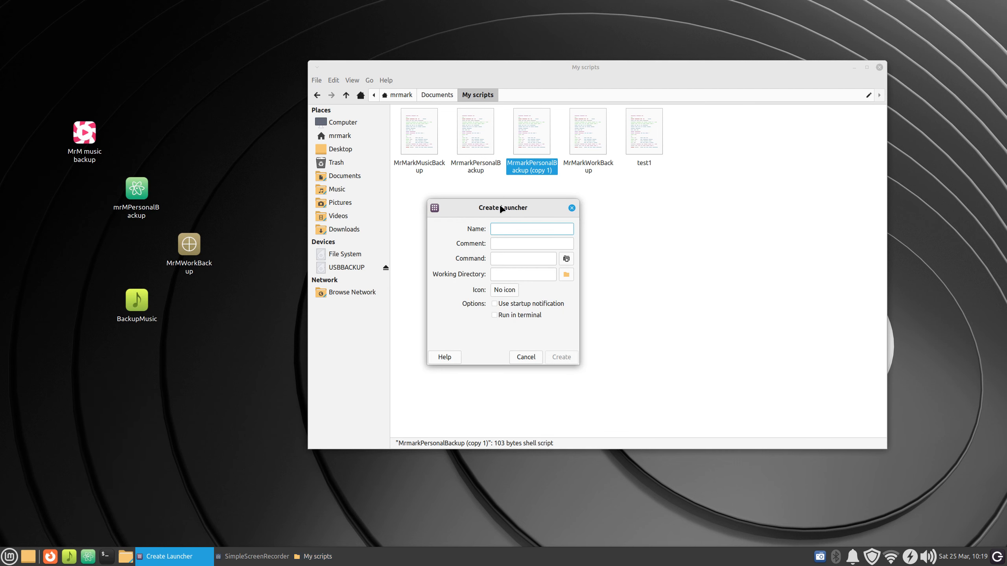
drag(501, 209, 214, 337)
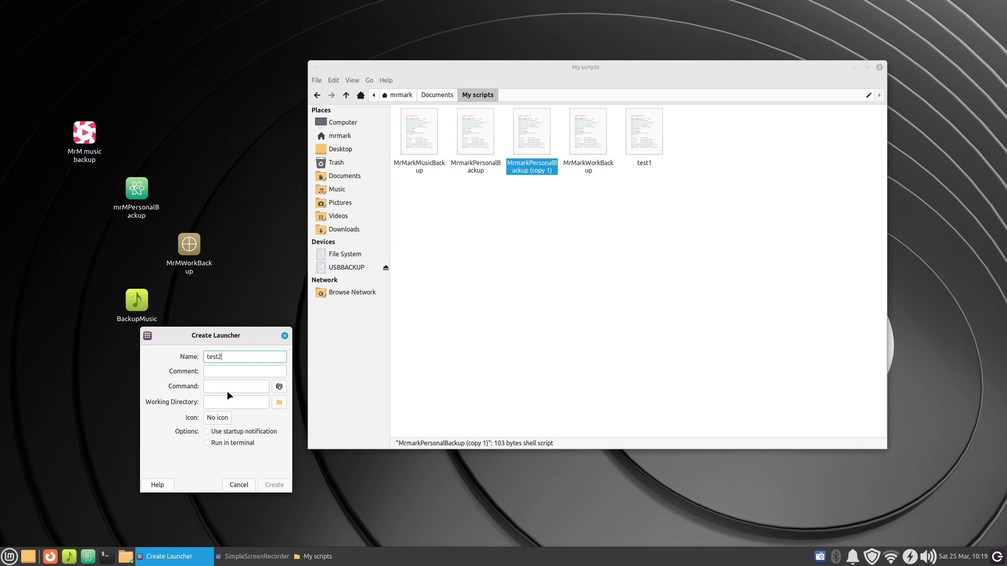
click(279, 387)
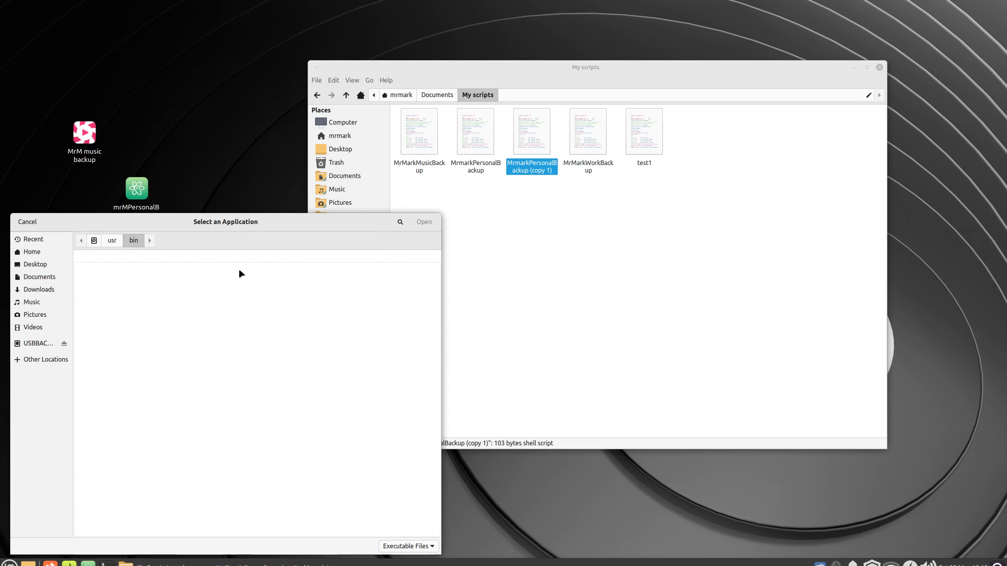
click(34, 277)
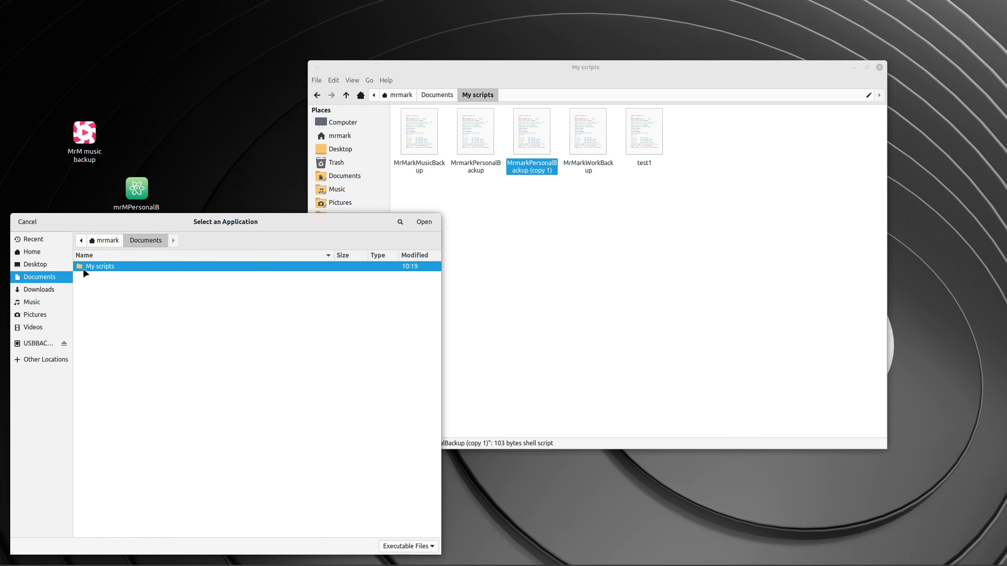
double_click(84, 270)
click(167, 286)
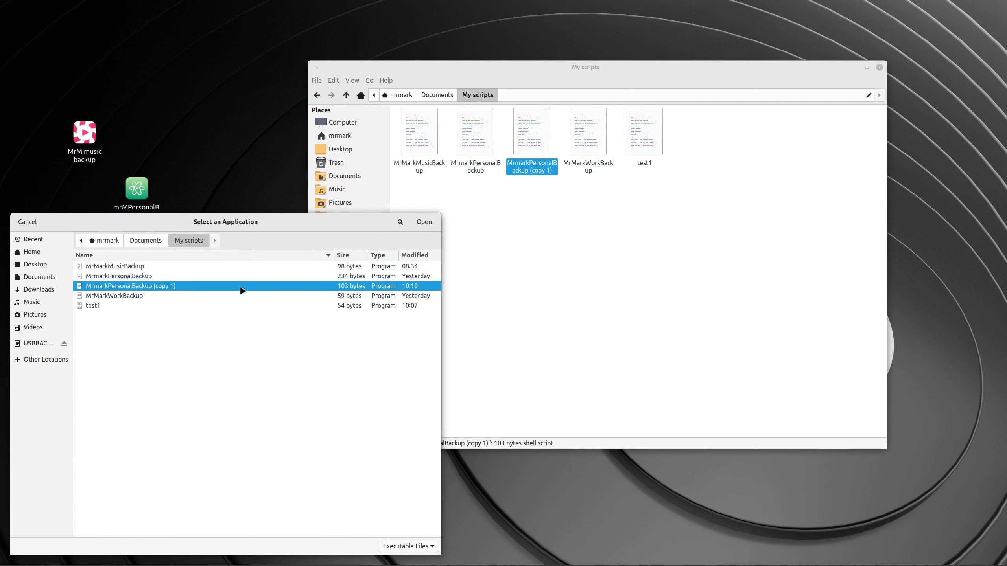
click(423, 222)
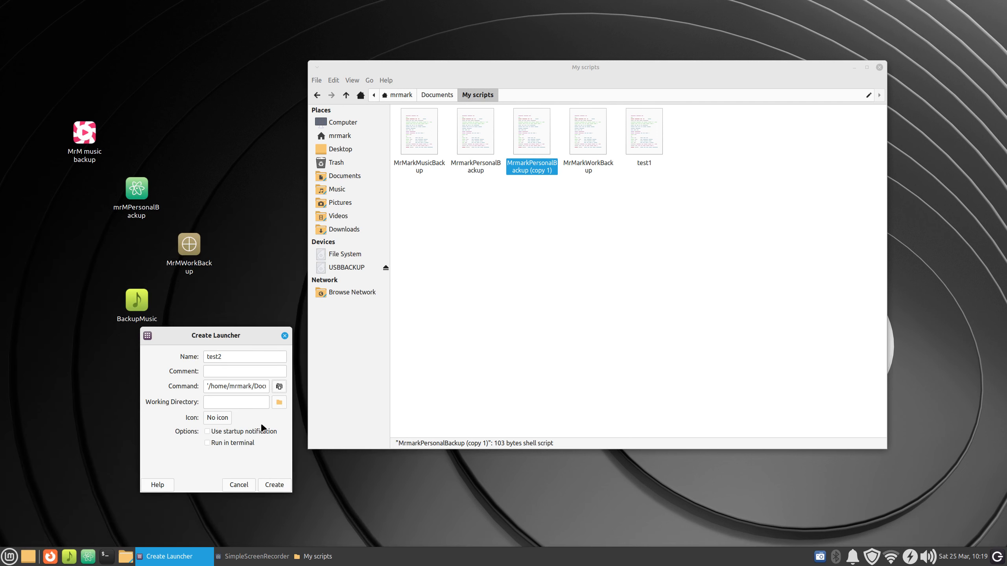
click(274, 485)
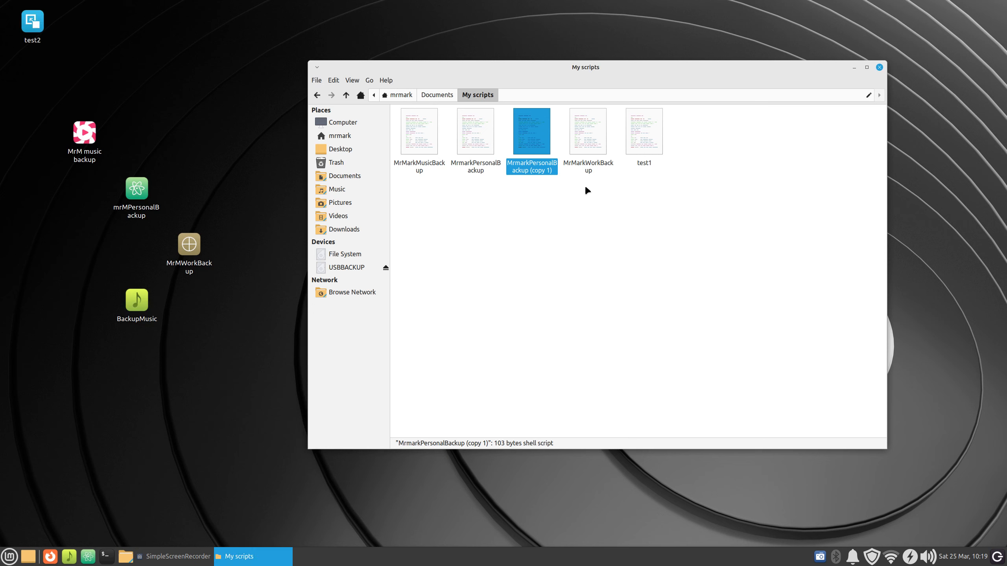
drag(36, 47, 234, 373)
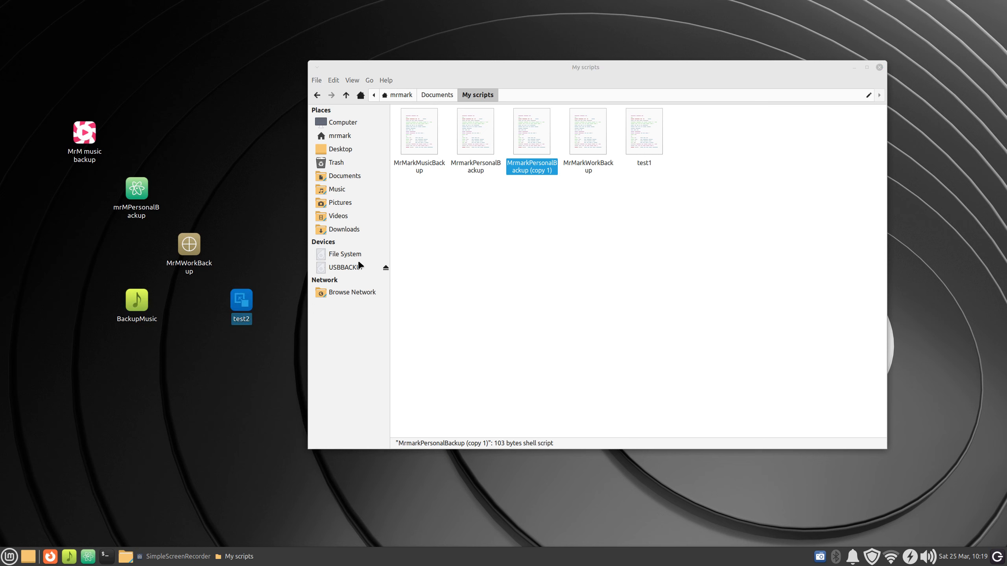
Delete all five folders from the USBBACKUP drive and run the test2 launcher
click(349, 267)
drag(693, 120, 409, 195)
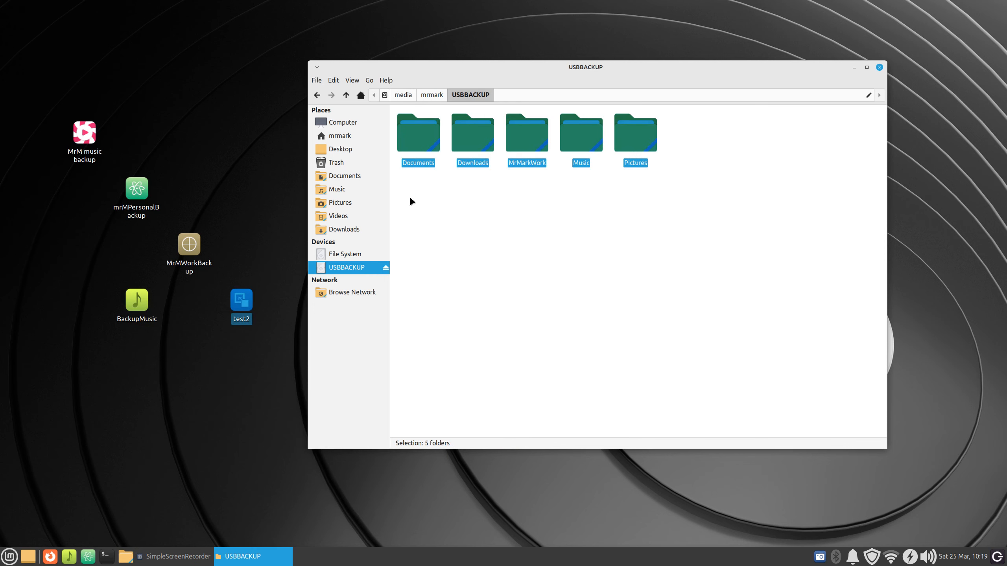
key(Delete)
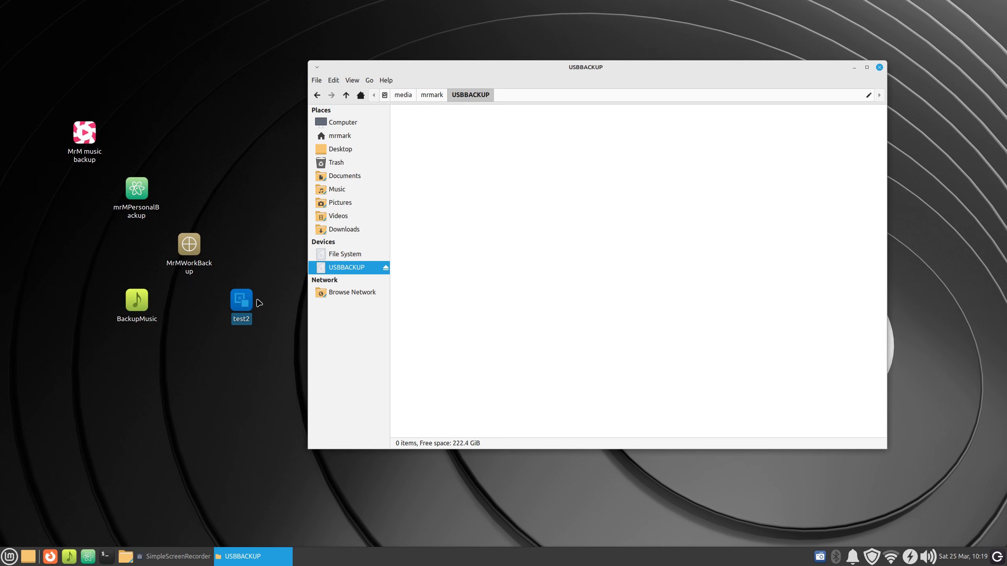
click(244, 305)
double_click(242, 304)
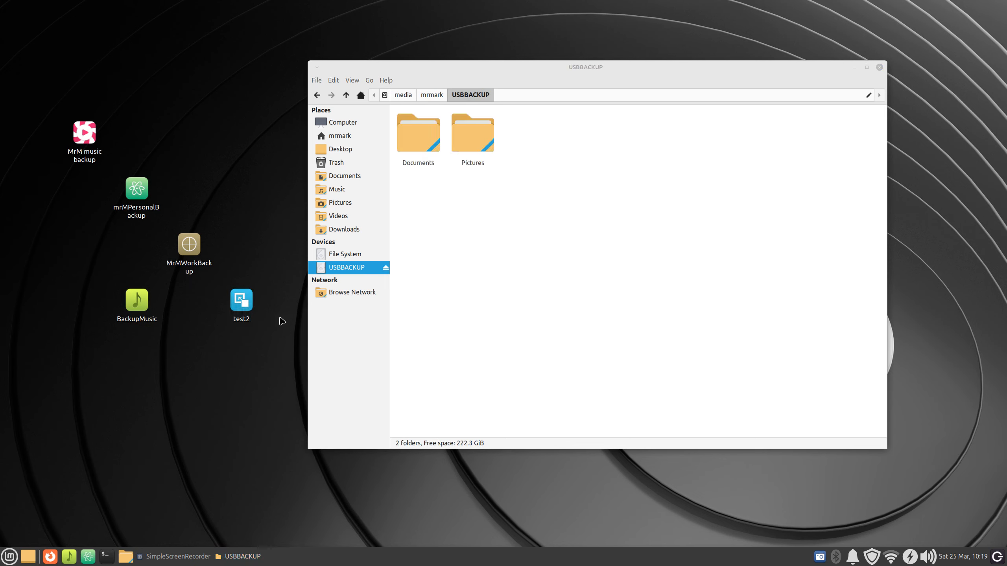
Review the rsync lines of MrmarkPersonalBackup (copy 1) in the home Documents folder's My scripts subfolder, and close the script
click(344, 176)
double_click(418, 131)
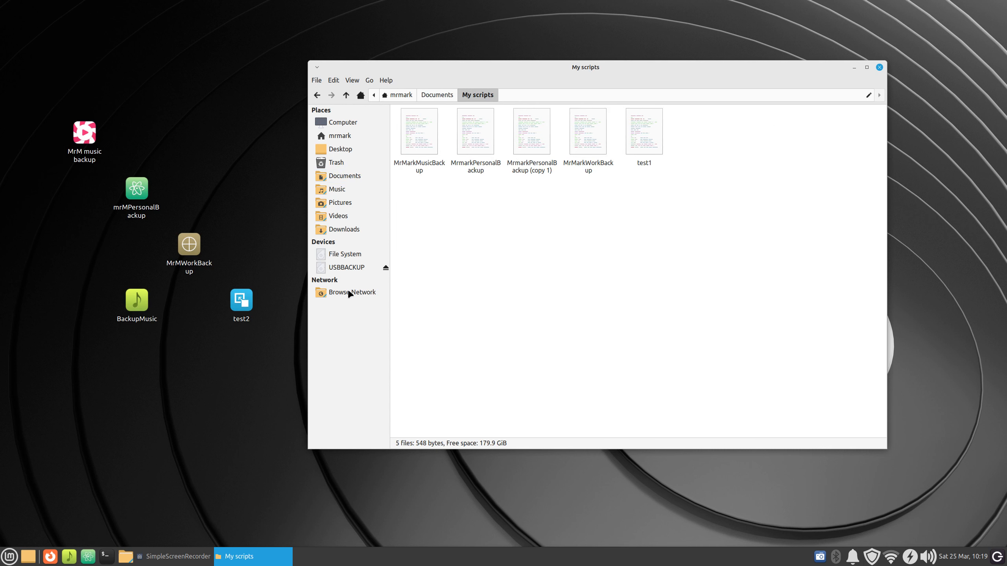
click(534, 138)
double_click(534, 139)
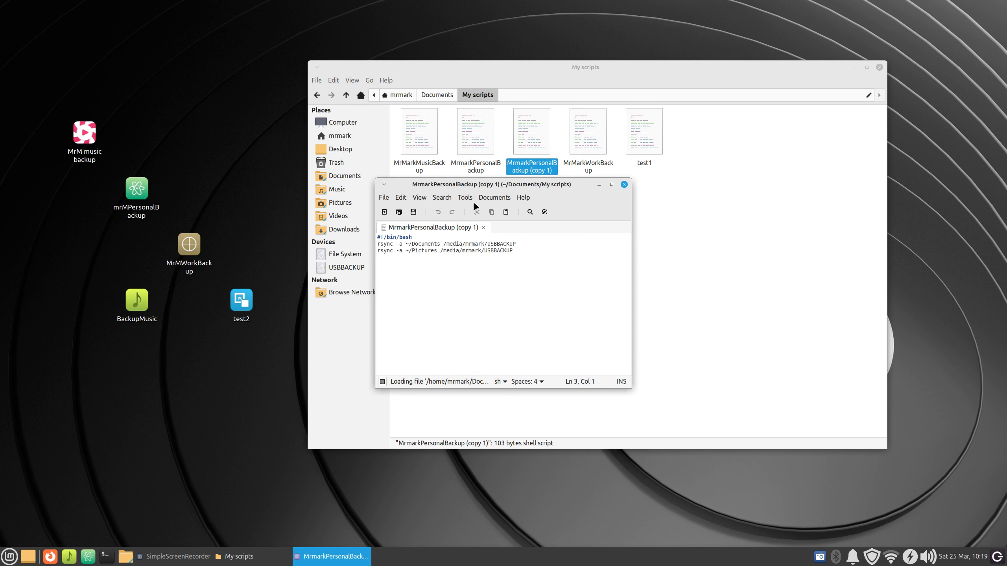
click(623, 184)
Check the contents of the Documents and Pictures folders on USBBACKUP, and return to the drive's top level
click(365, 263)
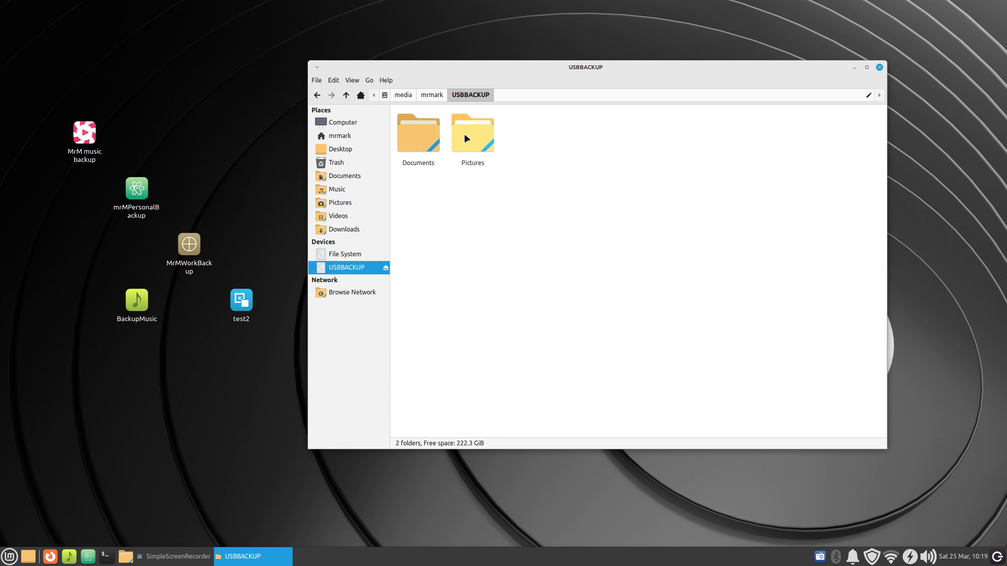
double_click(420, 135)
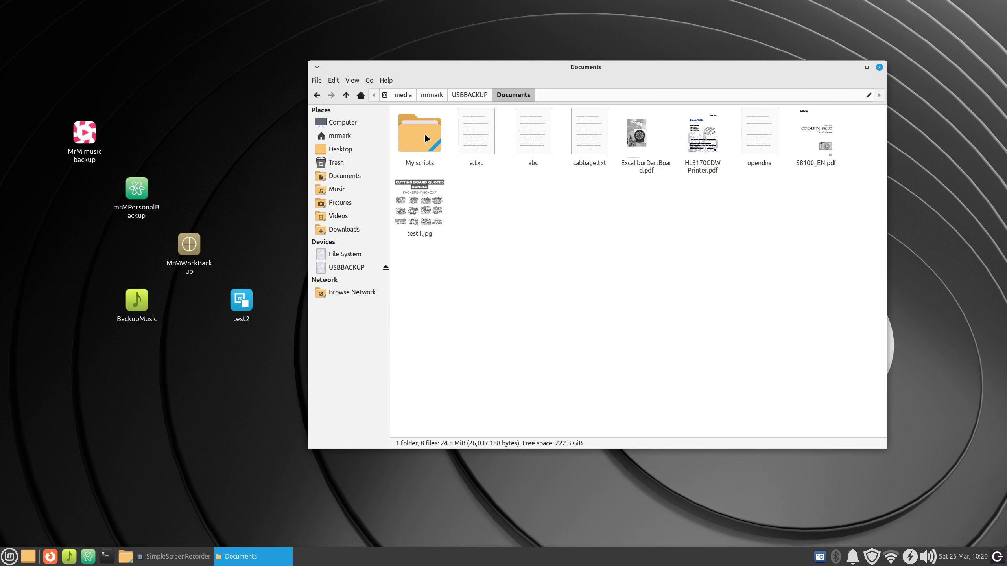
click(344, 93)
double_click(469, 139)
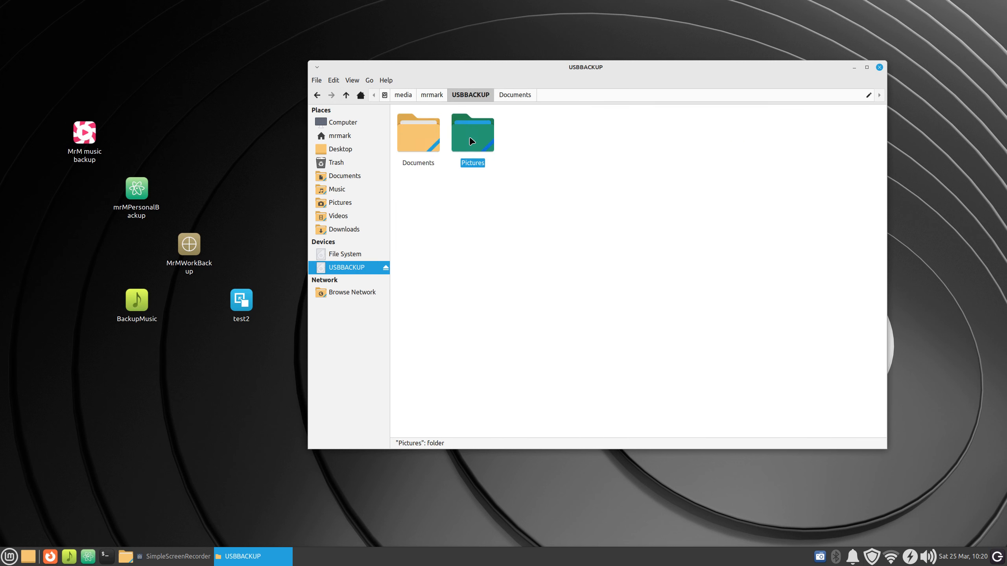
click(345, 96)
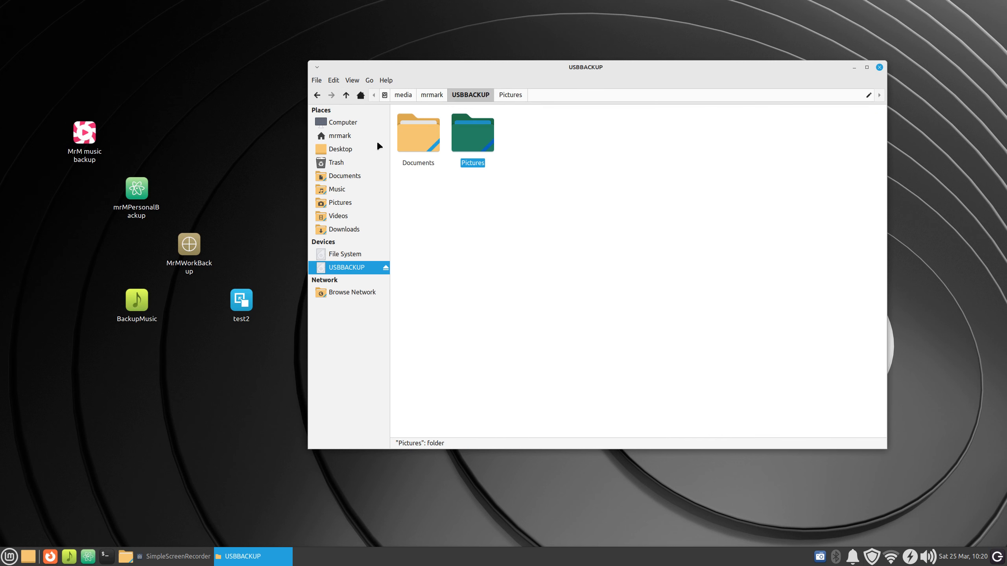
Open My scripts in the home Documents folder, and start a blank document in Text Editor
click(348, 136)
double_click(471, 142)
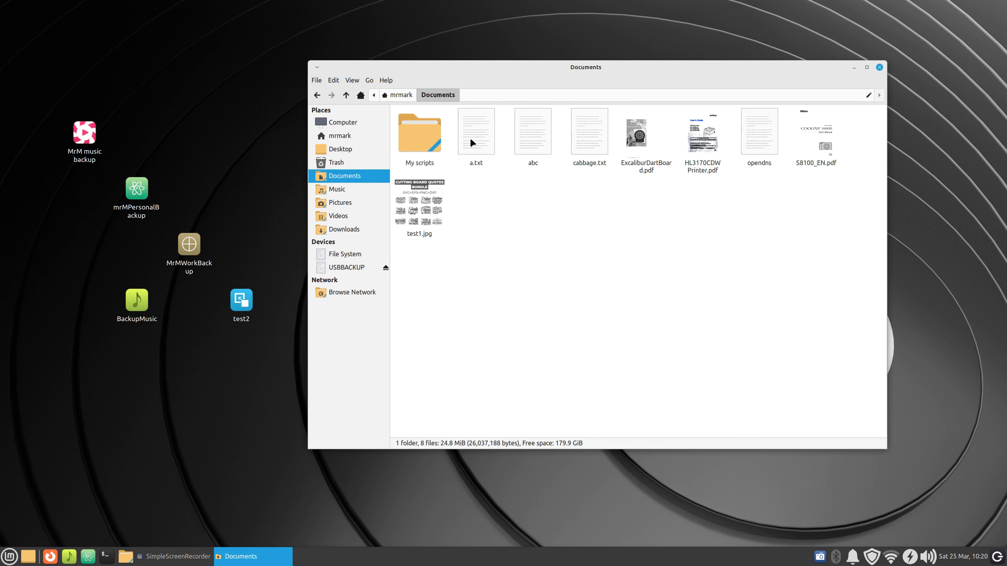
double_click(422, 136)
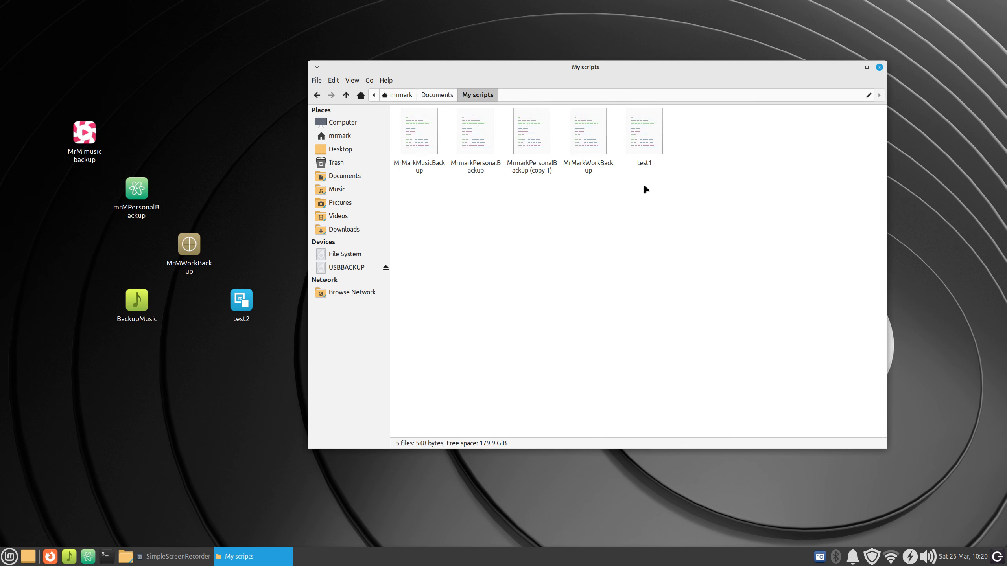
click(9, 556)
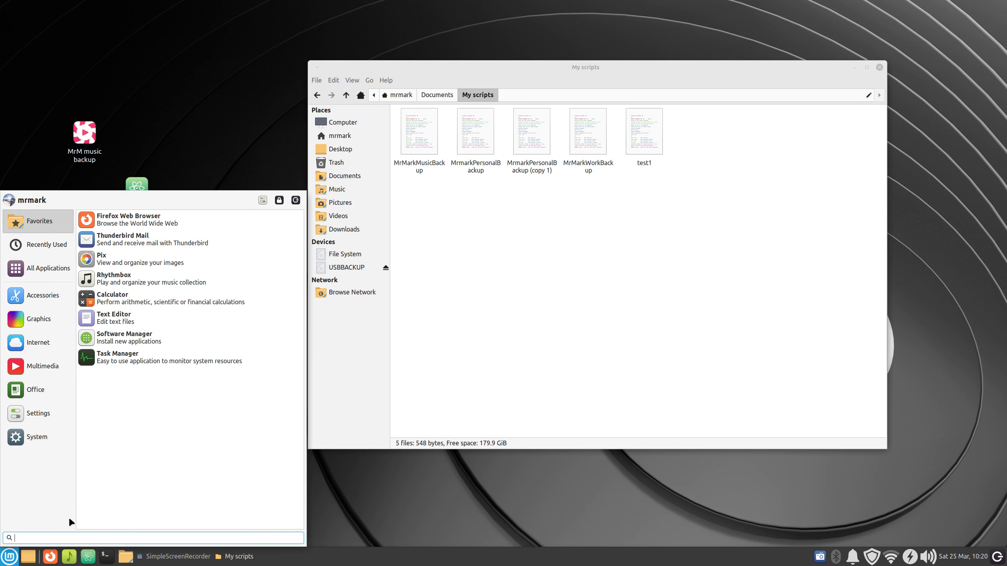
text(text)
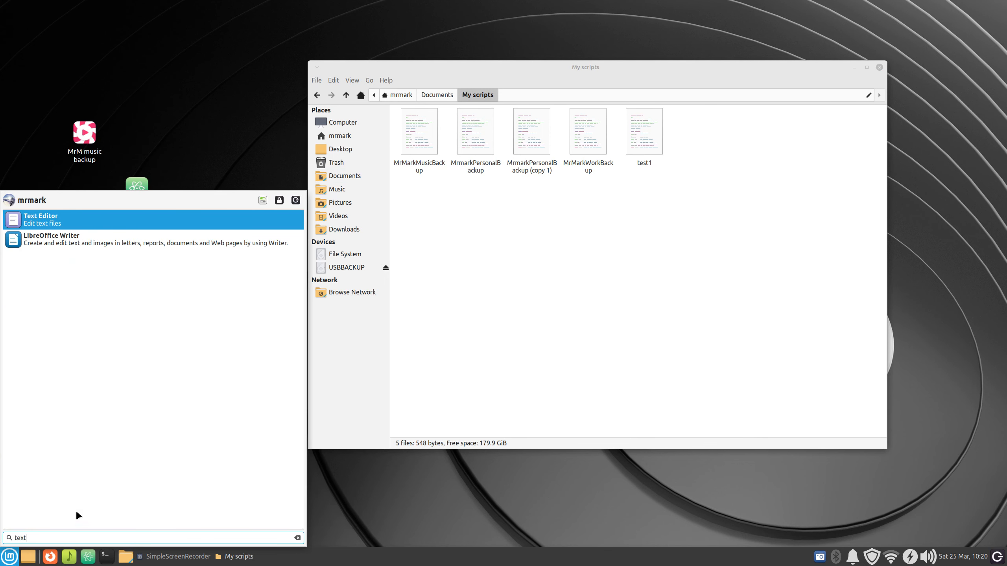
key(Return)
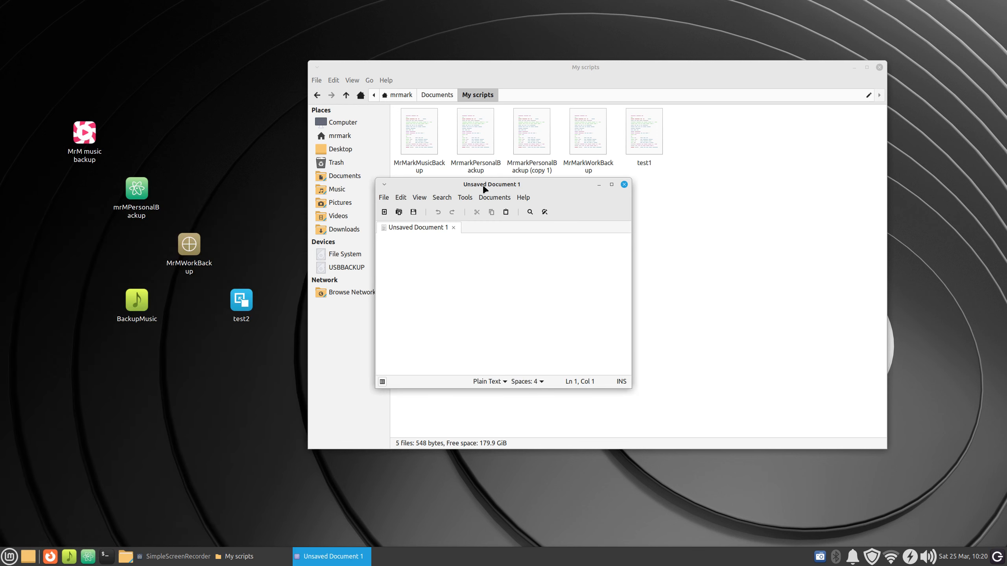
Open the test1 script in its own window beside a blank document, and close the My scripts file window
drag(484, 189, 701, 197)
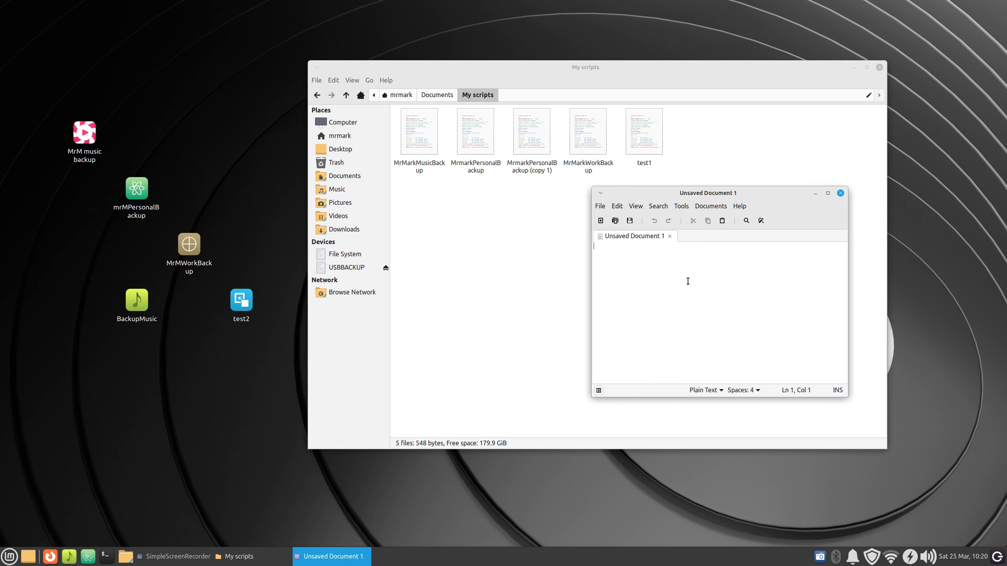
double_click(639, 129)
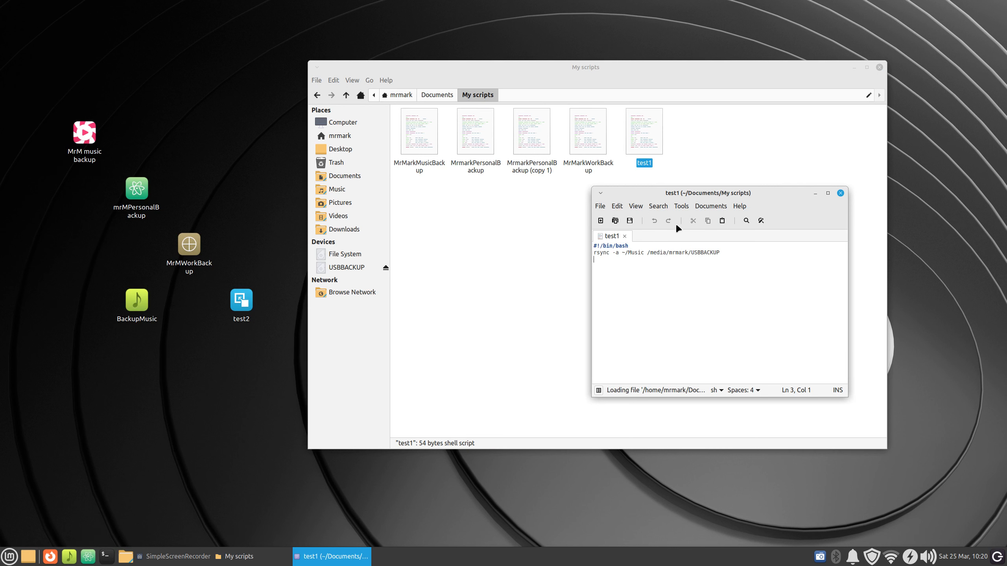
click(599, 221)
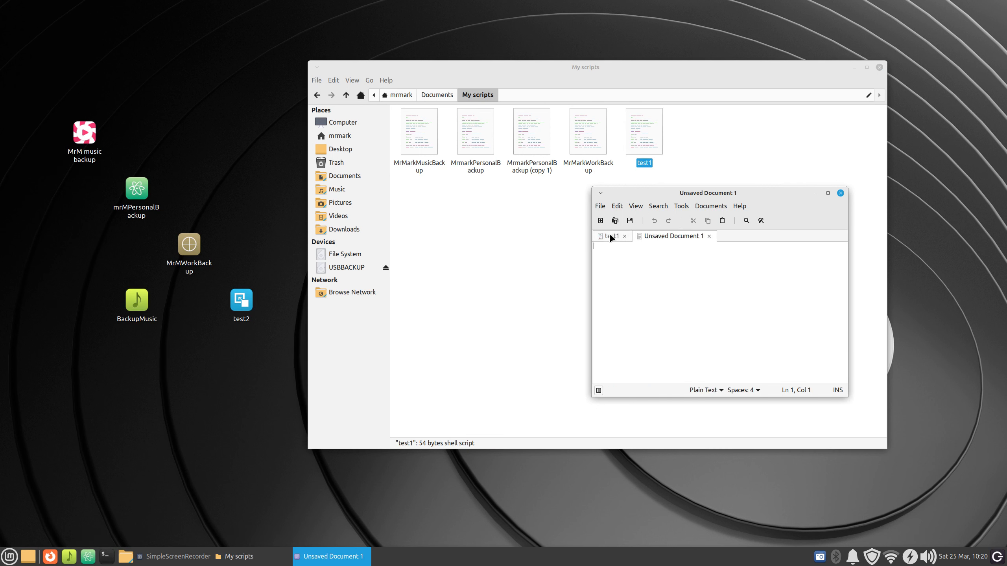
drag(612, 238, 331, 251)
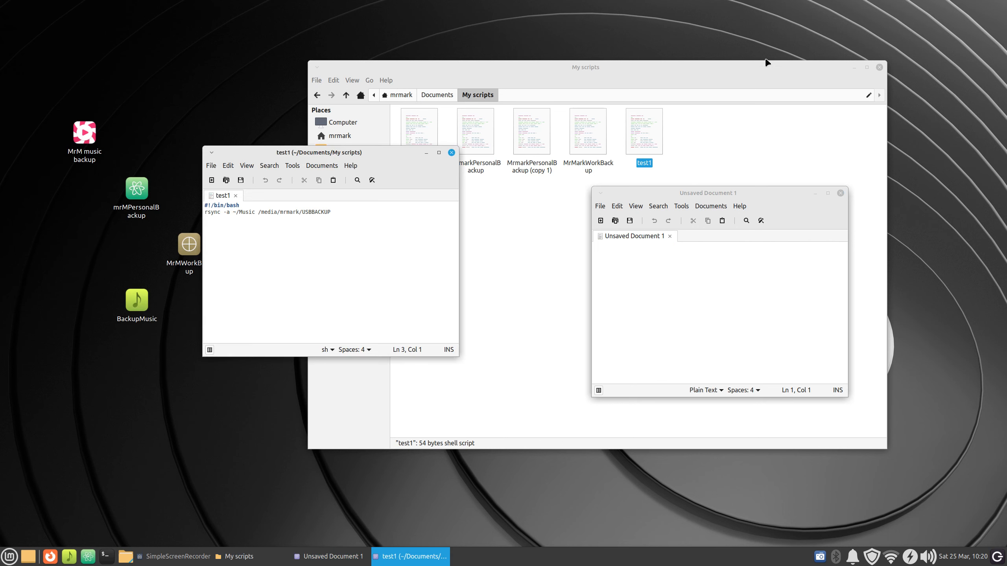
click(874, 66)
click(879, 67)
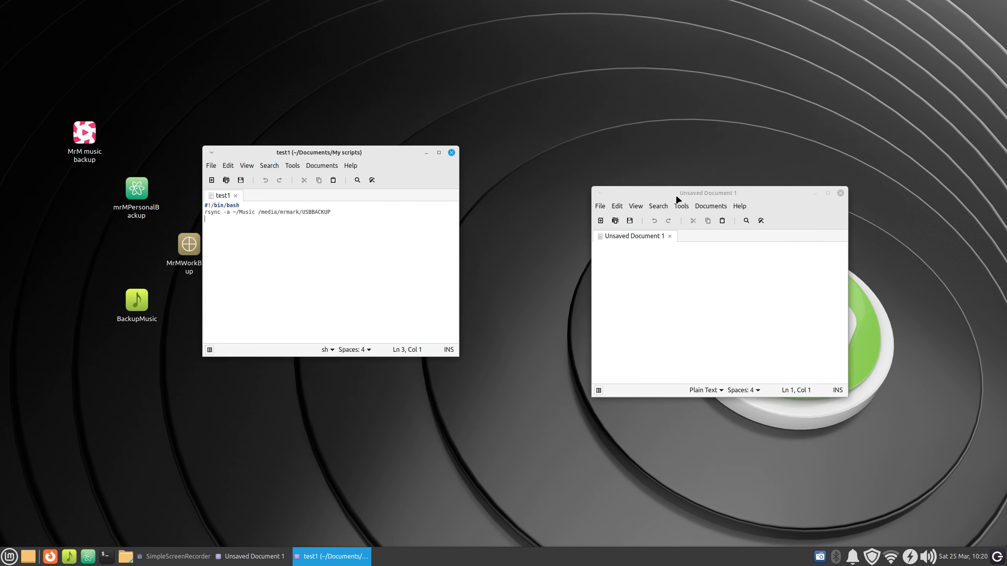
drag(678, 198, 616, 113)
drag(396, 152, 418, 76)
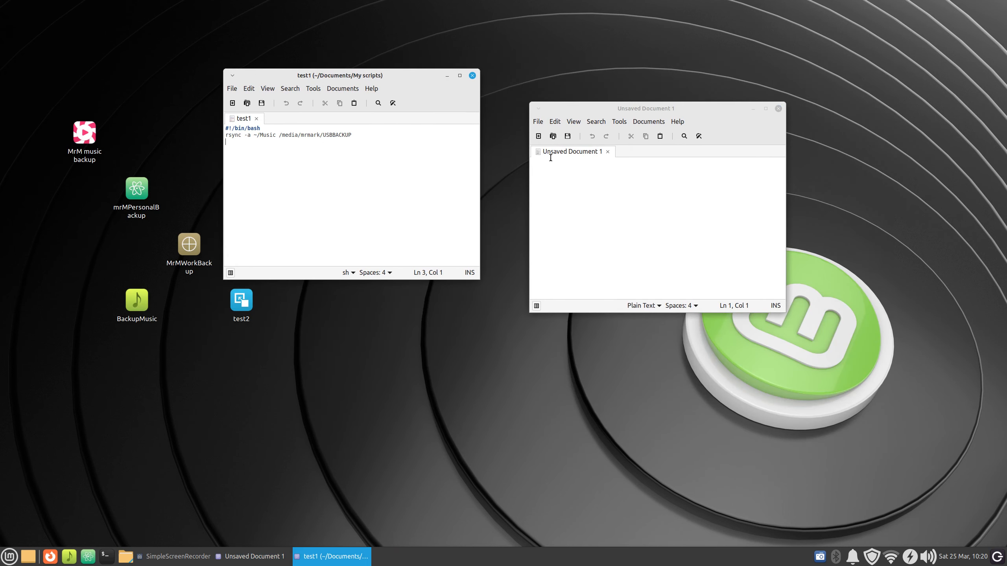
Write the script lines "#!/bin/bash" and "rsync -a ~/Downloads /media/mrmark/" in the blank document
click(550, 162)
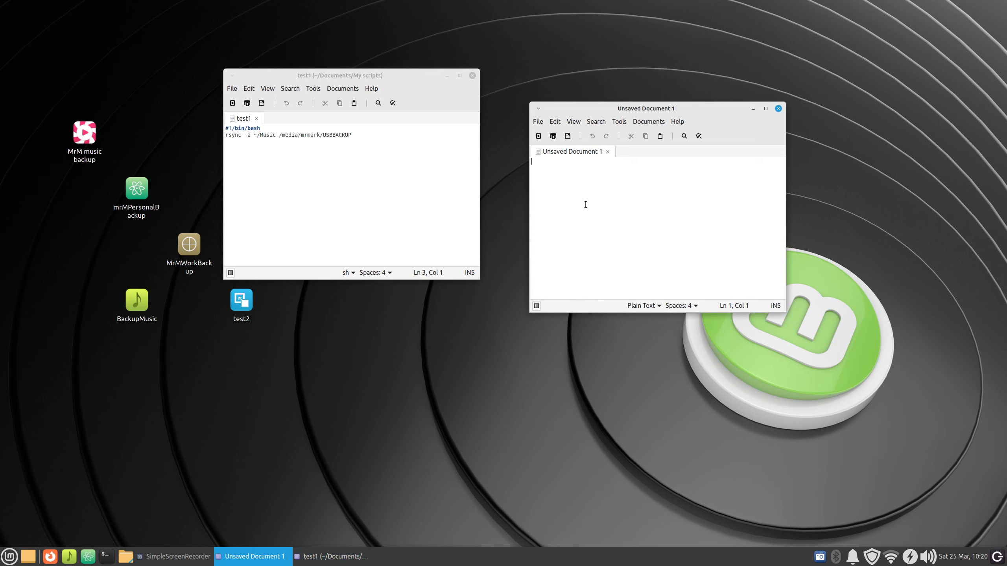
text(#)
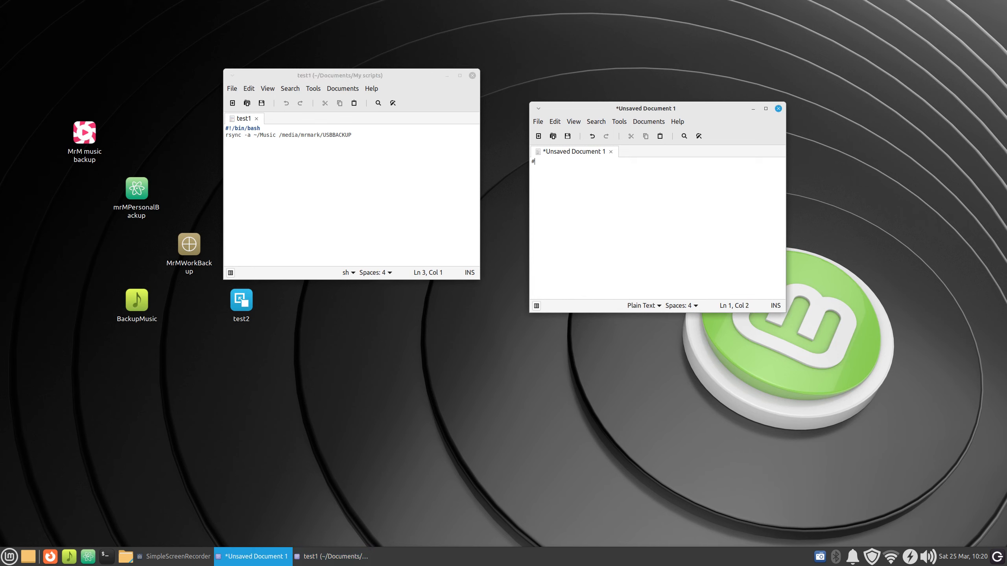
text(!/bin/bash)
key(Return)
text(rsync -a !)
key(BackSpace)
text(~/Downloa)
text(ds /media/mrmark)
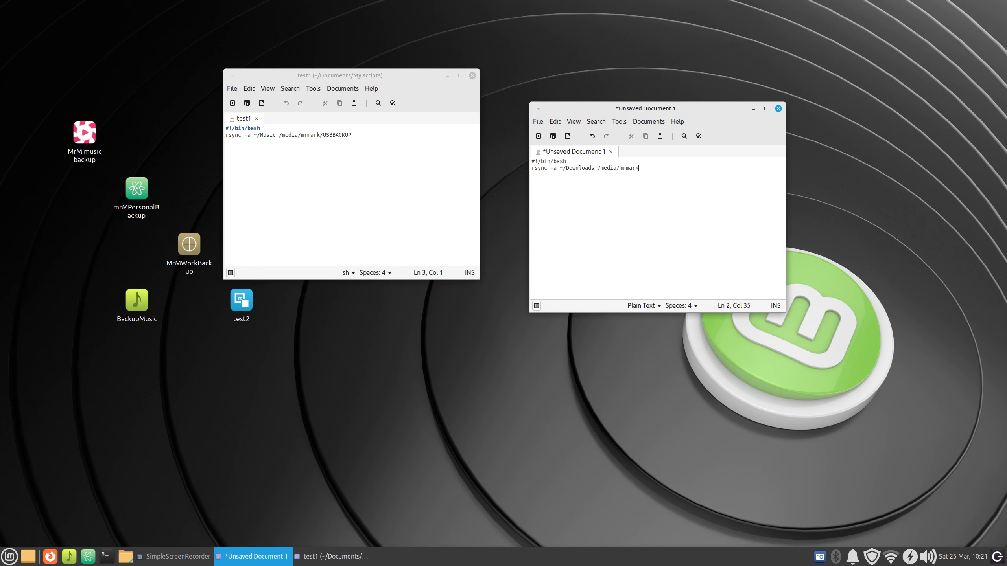
text(/)
Compare the USB drive's name in the file manager with the destination path on test1's rsync line
click(125, 556)
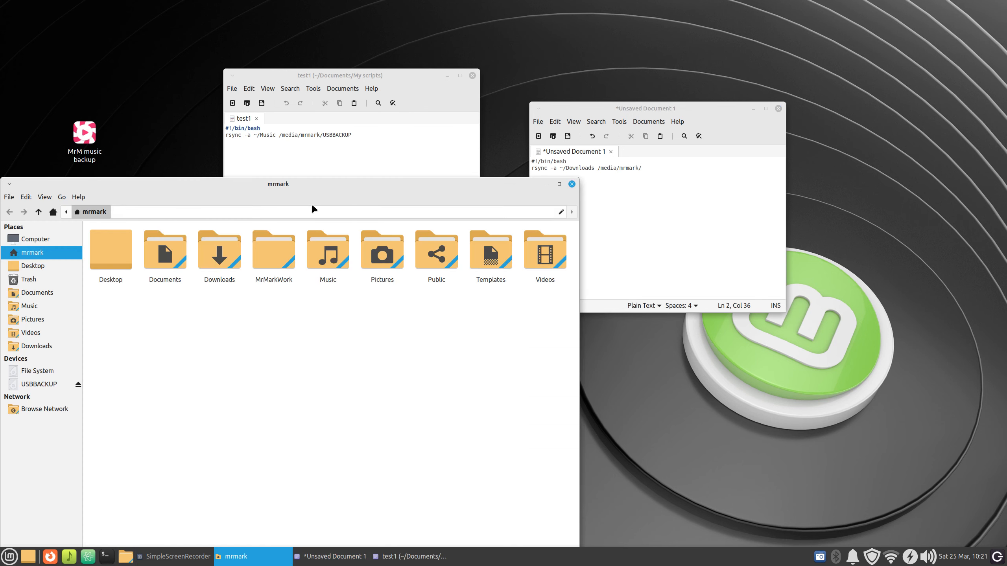
drag(319, 184, 319, 47)
drag(718, 114, 477, 219)
drag(393, 58, 517, 70)
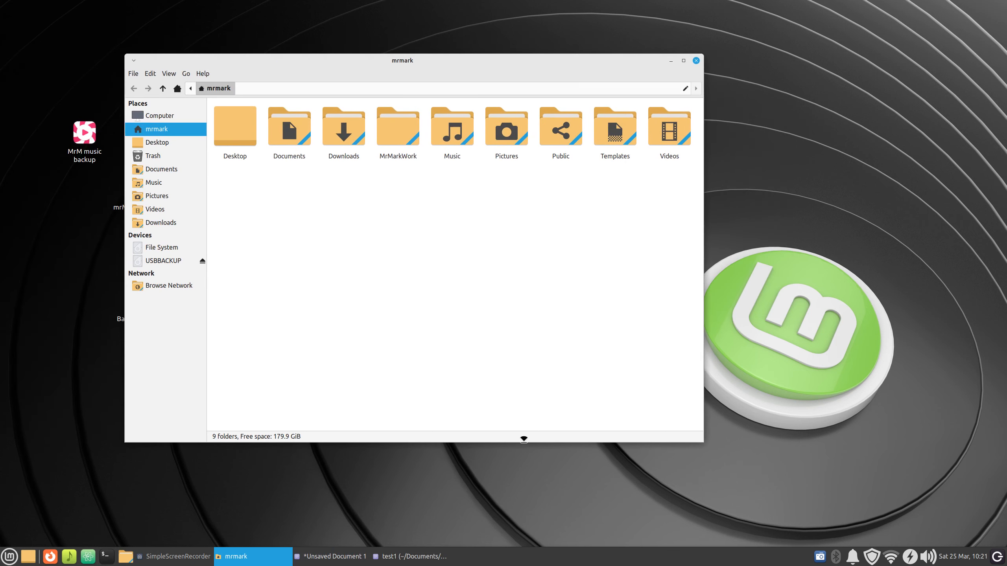
click(381, 557)
drag(420, 79, 588, 199)
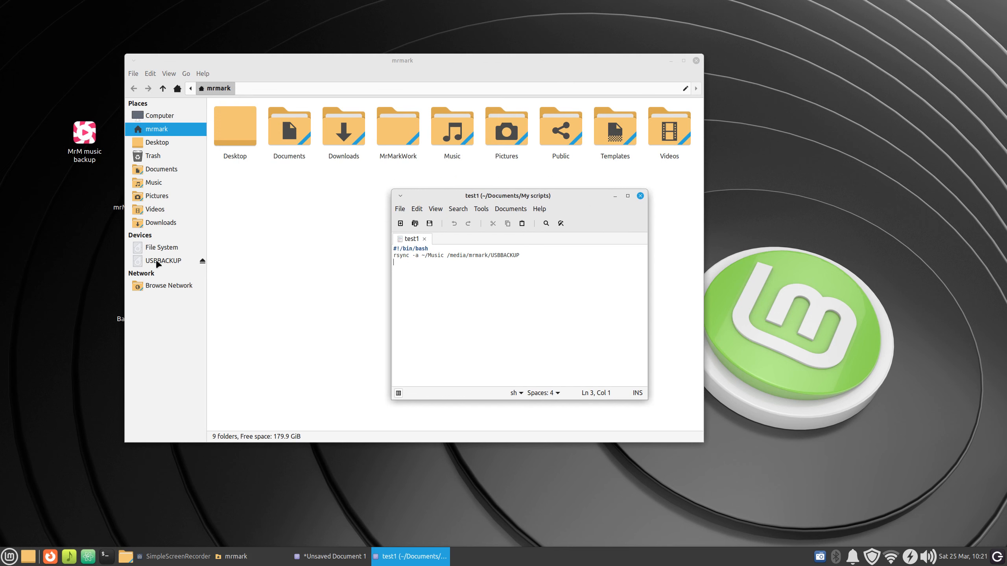
mouse_move(158, 264)
drag(421, 256, 537, 254)
click(462, 257)
click(447, 256)
click(528, 283)
Save a copy of the test1 script as myjunk in the My scripts folder, and close it
click(406, 211)
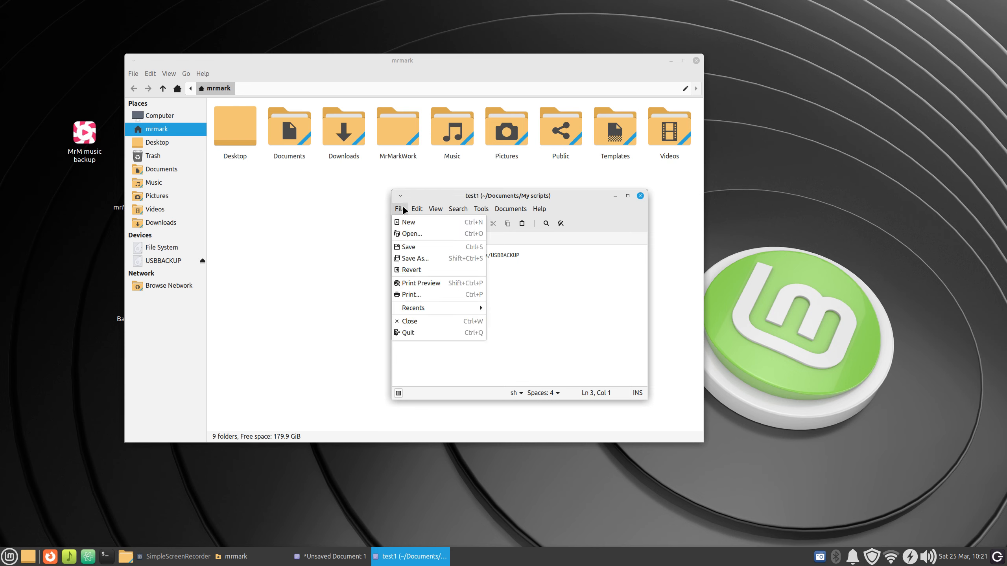
click(431, 257)
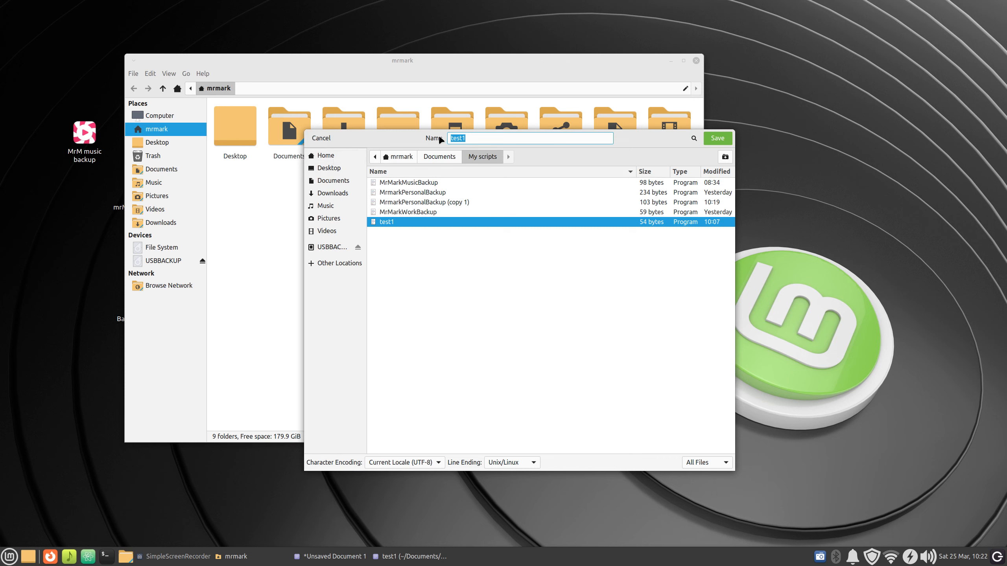
text(myjunk)
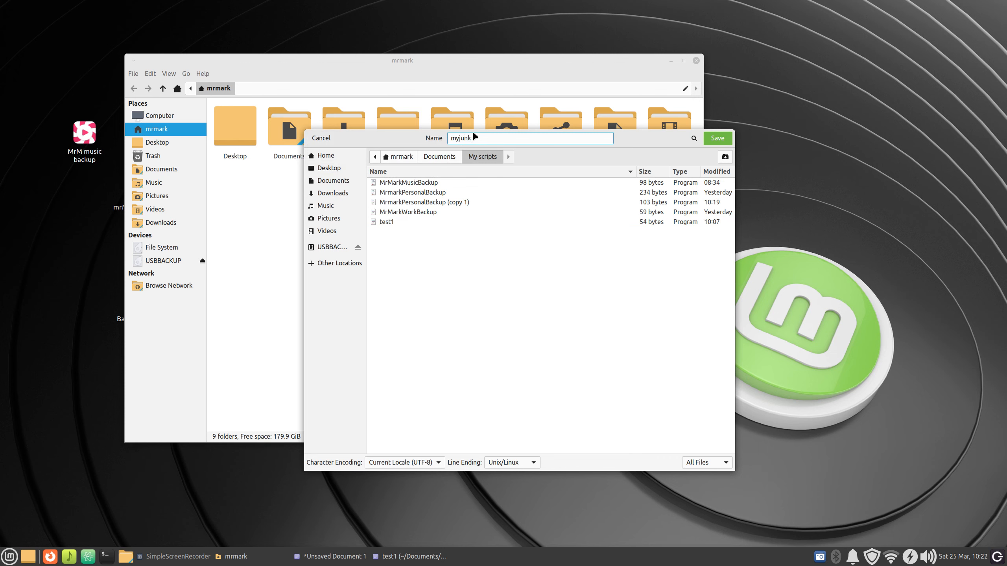
click(720, 138)
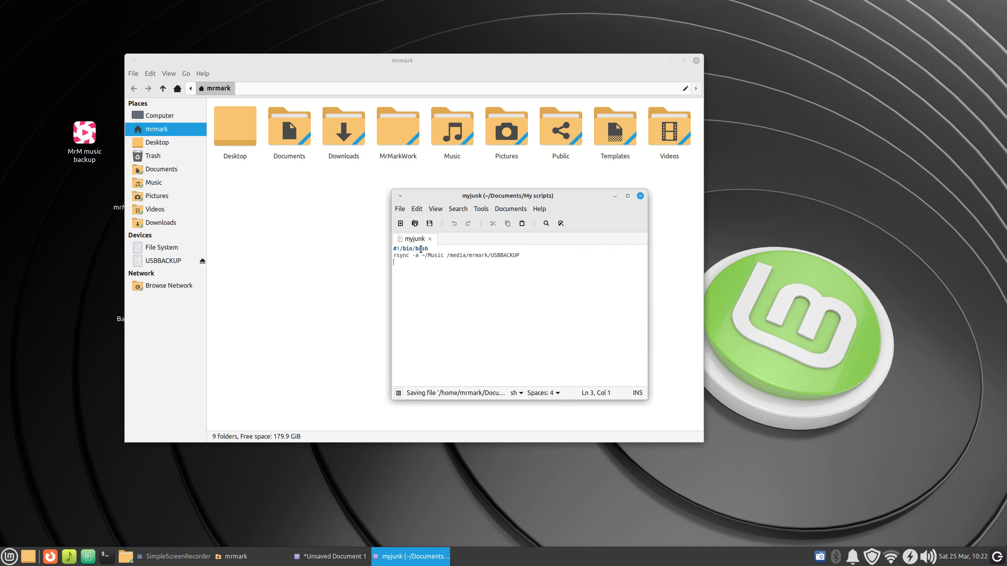
click(640, 196)
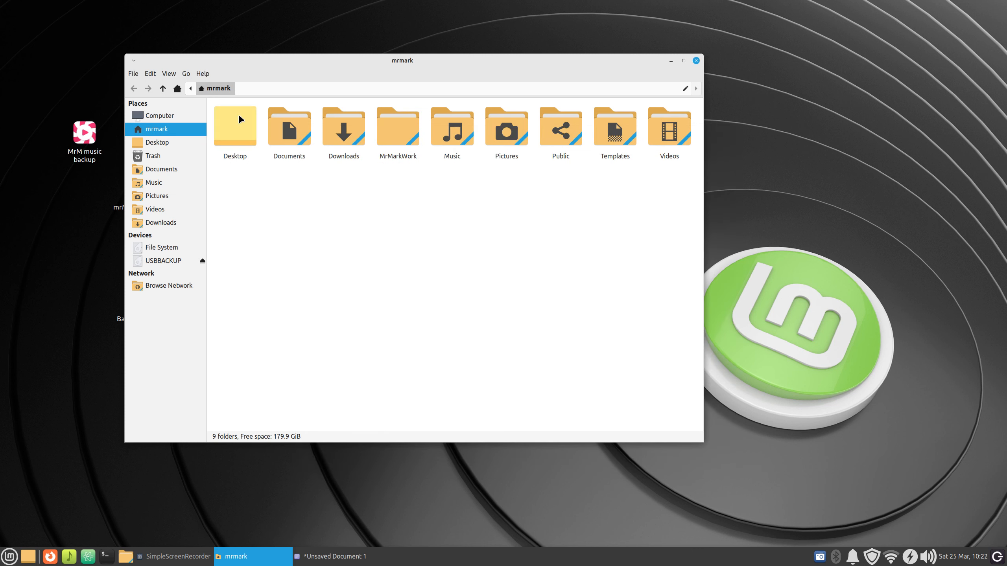
Open the My scripts folder inside the home Documents folder
double_click(285, 127)
click(249, 137)
double_click(249, 138)
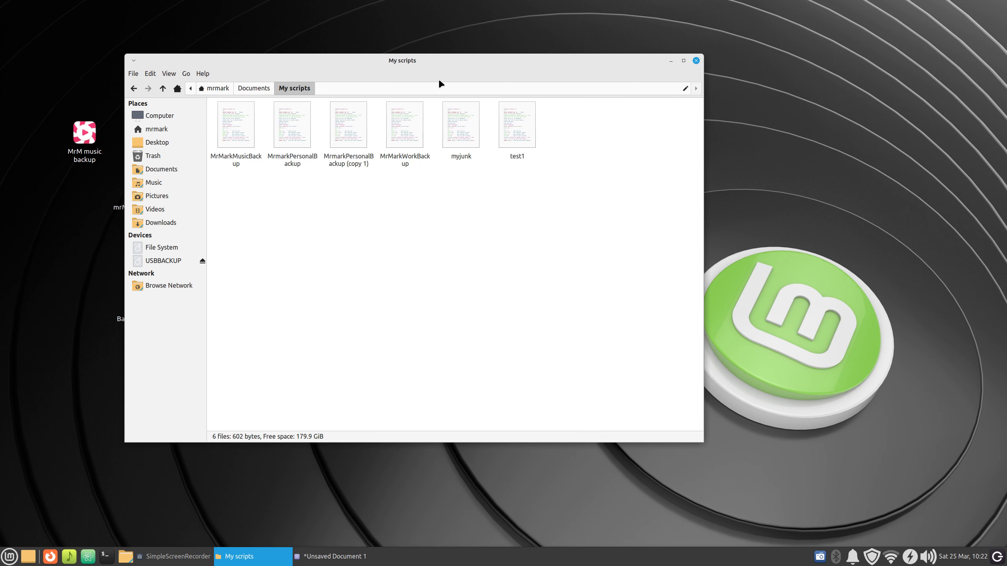
drag(424, 74, 642, 91)
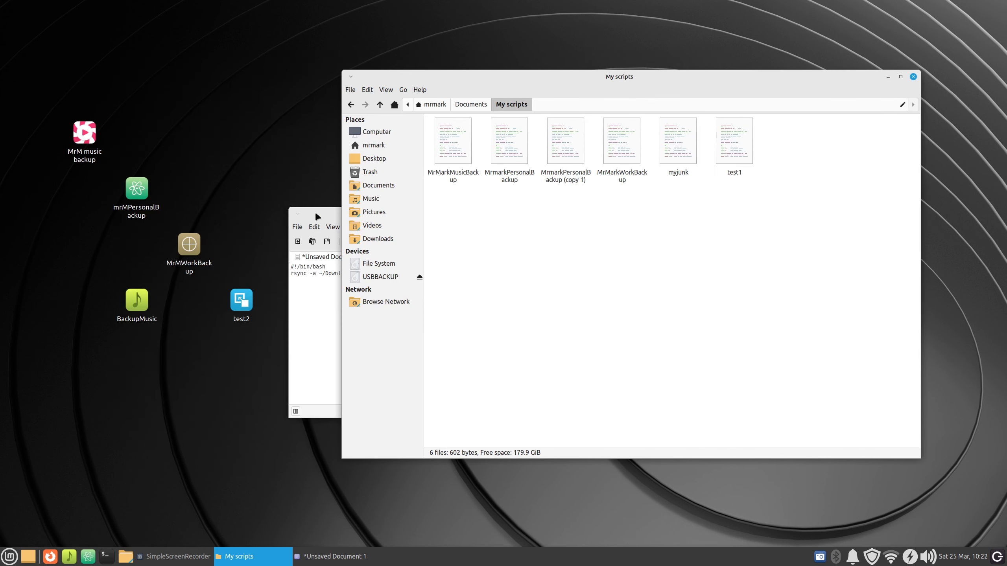
Close the unsaved document without saving it, and open the myjunk script from My scripts
drag(312, 218, 236, 216)
click(451, 219)
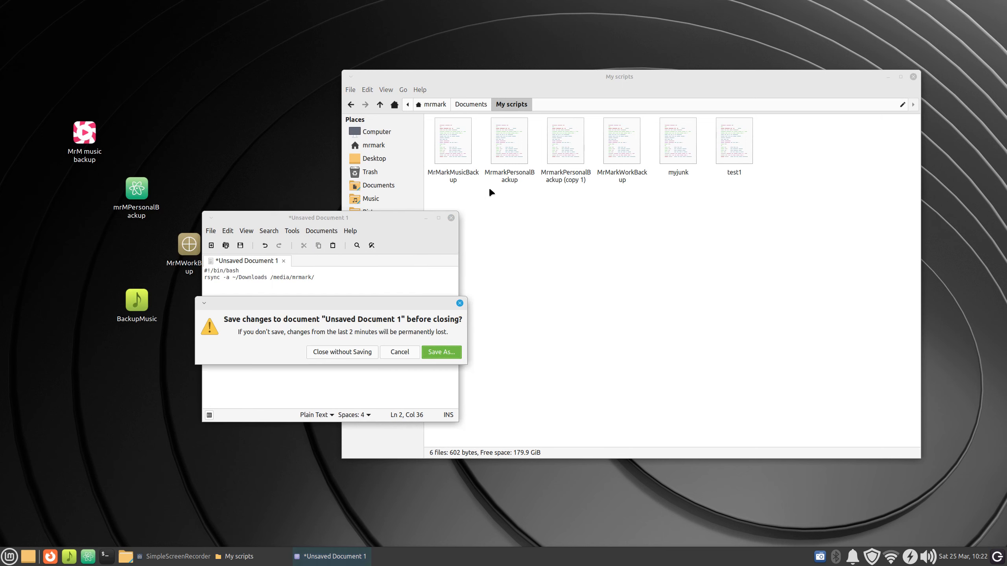
click(335, 354)
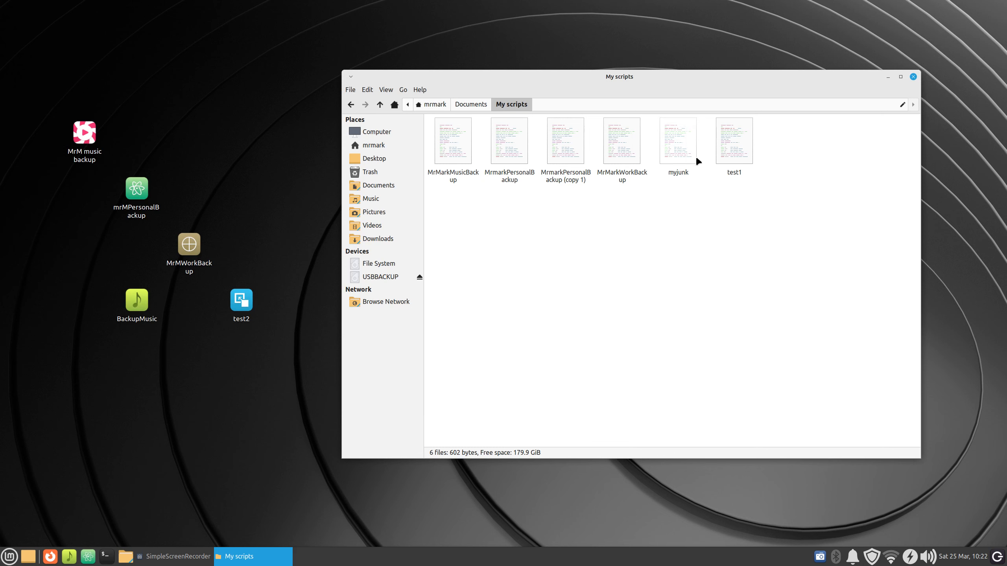
click(675, 149)
double_click(676, 149)
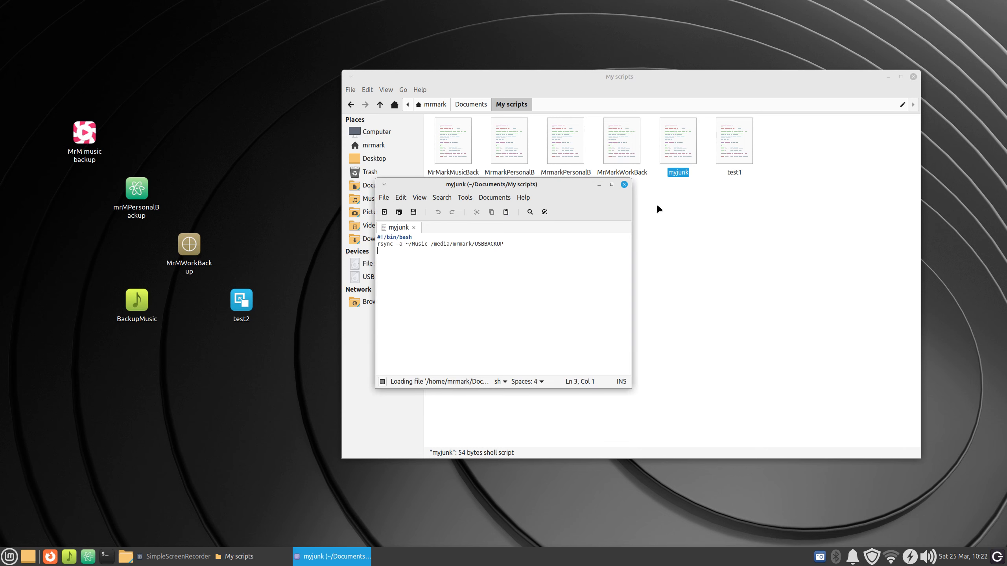
Start a new launcher on the desktop and name it myjunk
right_click(127, 378)
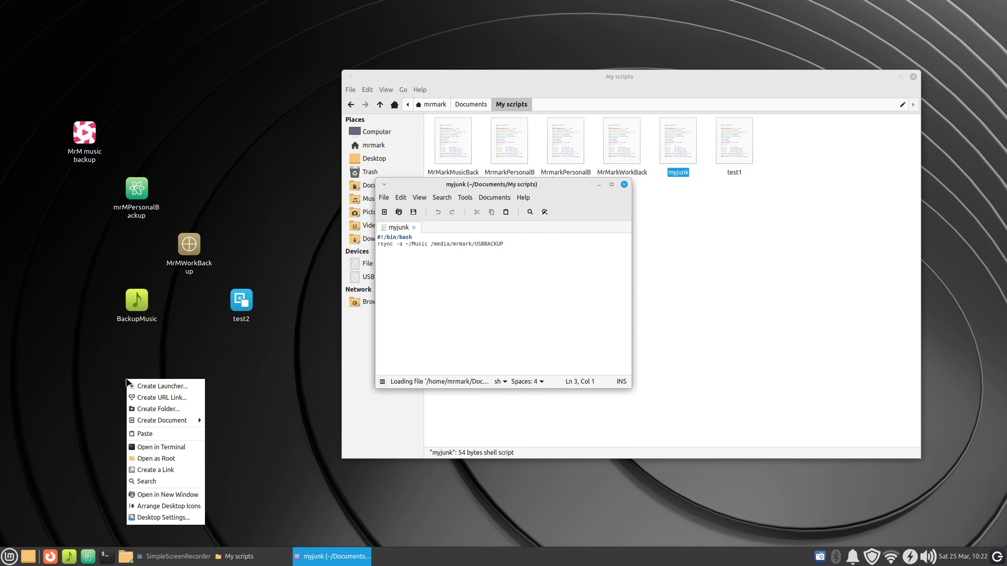
click(161, 386)
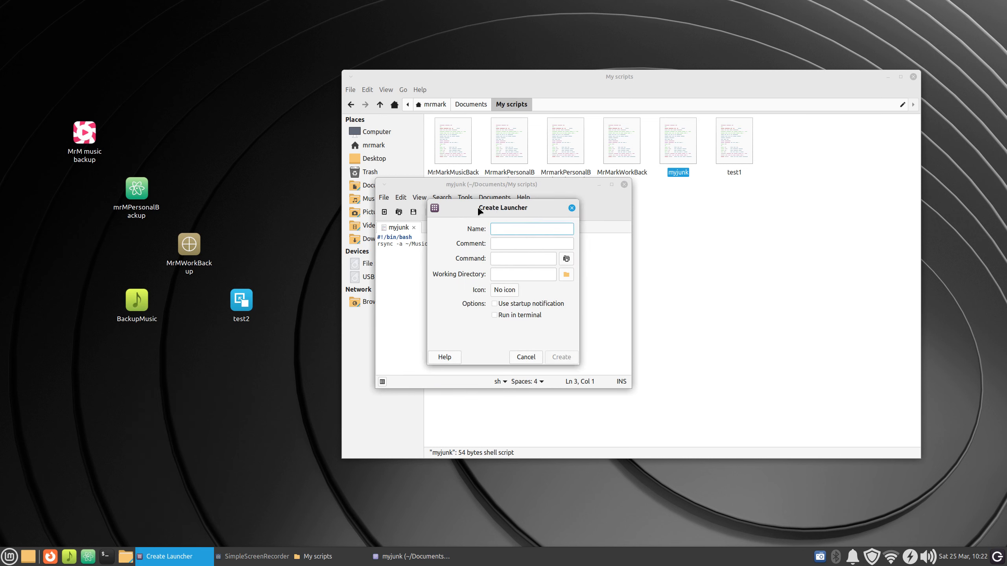
drag(478, 207, 148, 334)
click(189, 352)
text(myjunk)
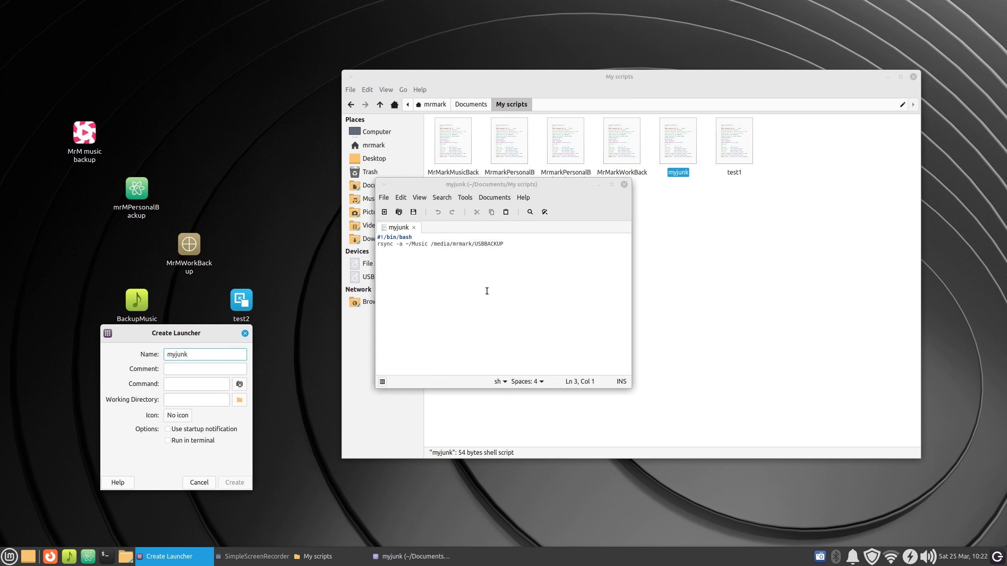
Set the launcher's command to the myjunk script in Documents' My scripts folder, and create it below the existing desktop launchers
click(240, 384)
click(32, 277)
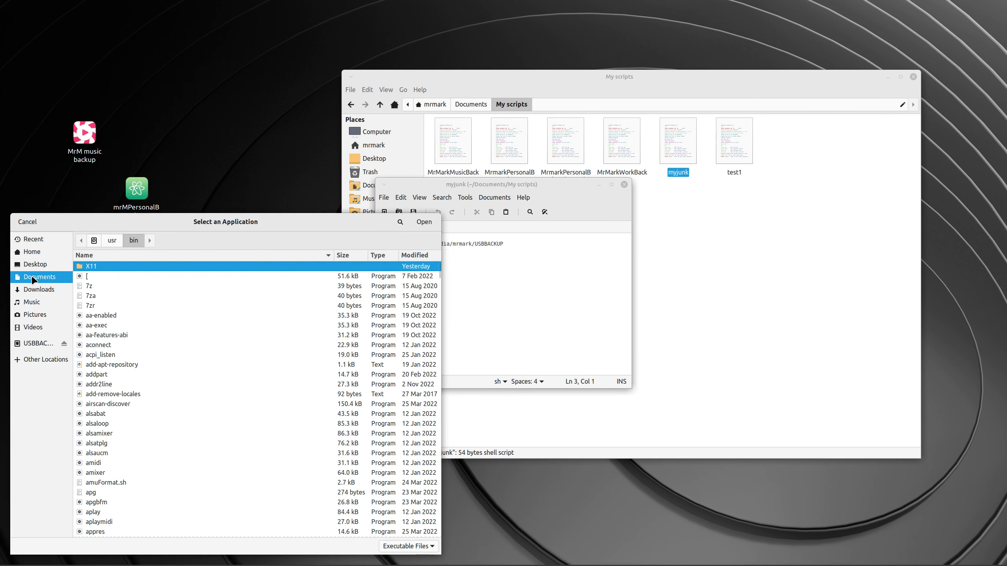
double_click(83, 270)
click(96, 306)
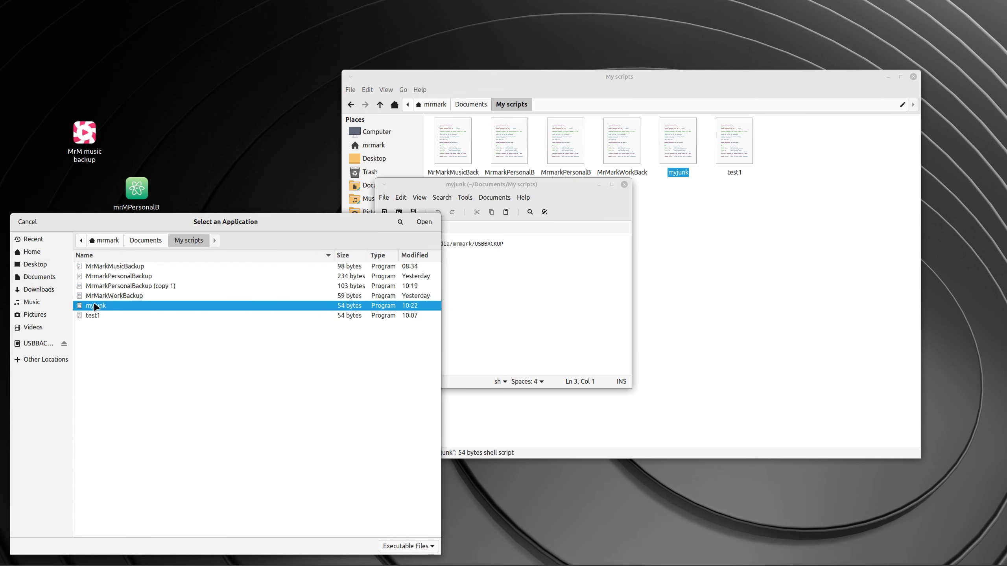
click(426, 224)
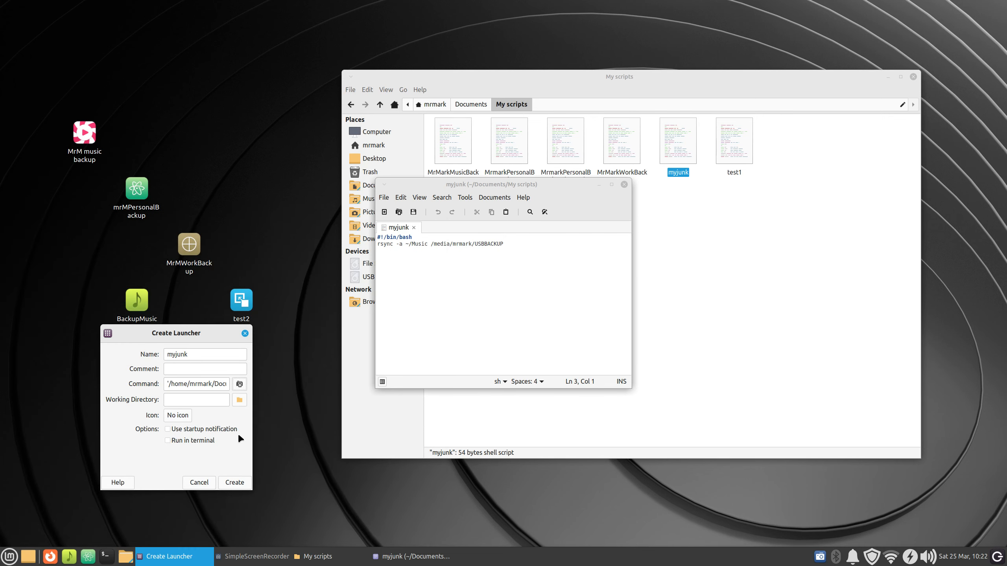
click(236, 483)
drag(32, 20, 189, 365)
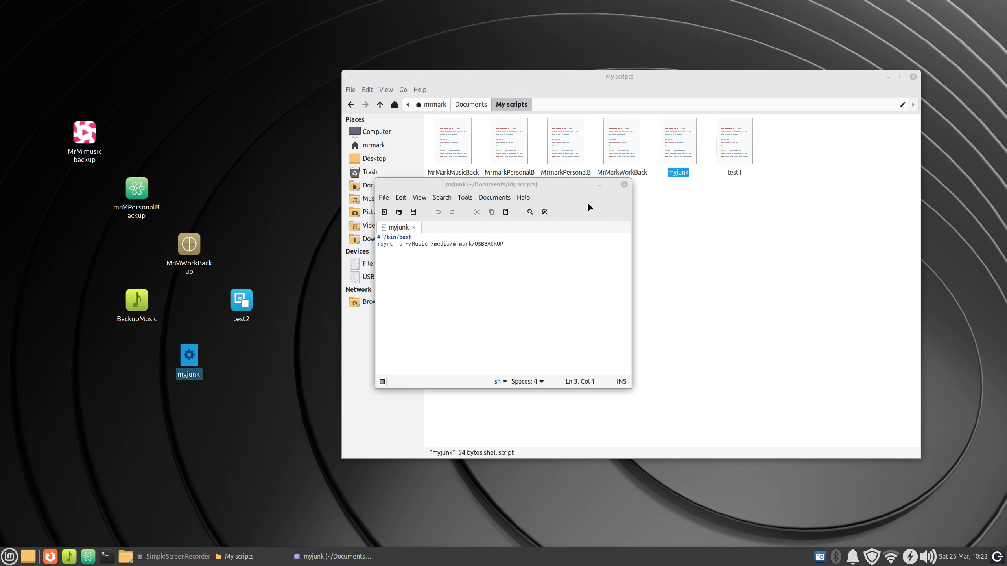
Delete everything on the USBBACKUP drive and try to run the myjunk launcher from the desktop
click(623, 185)
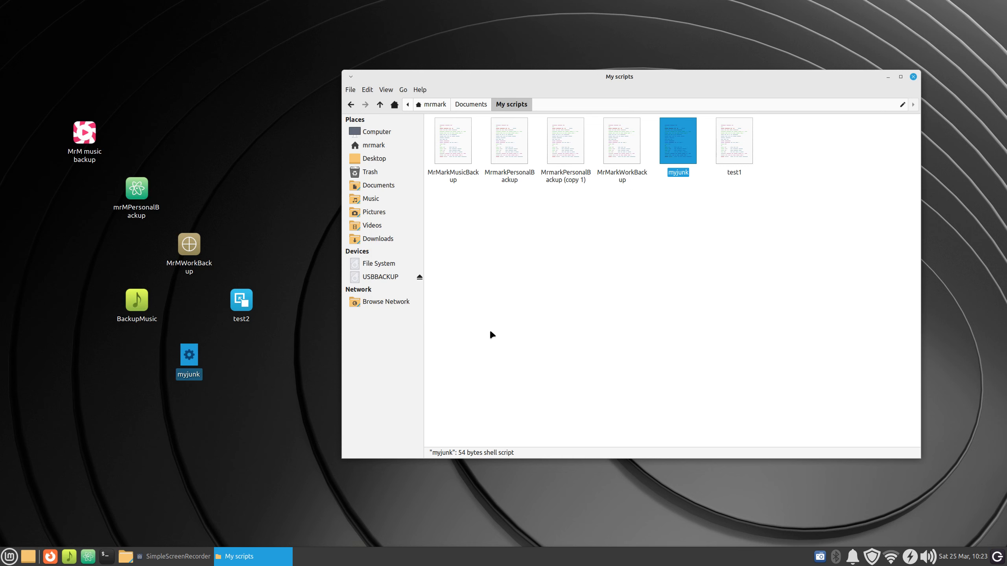
click(376, 277)
drag(573, 134, 439, 189)
key(Delete)
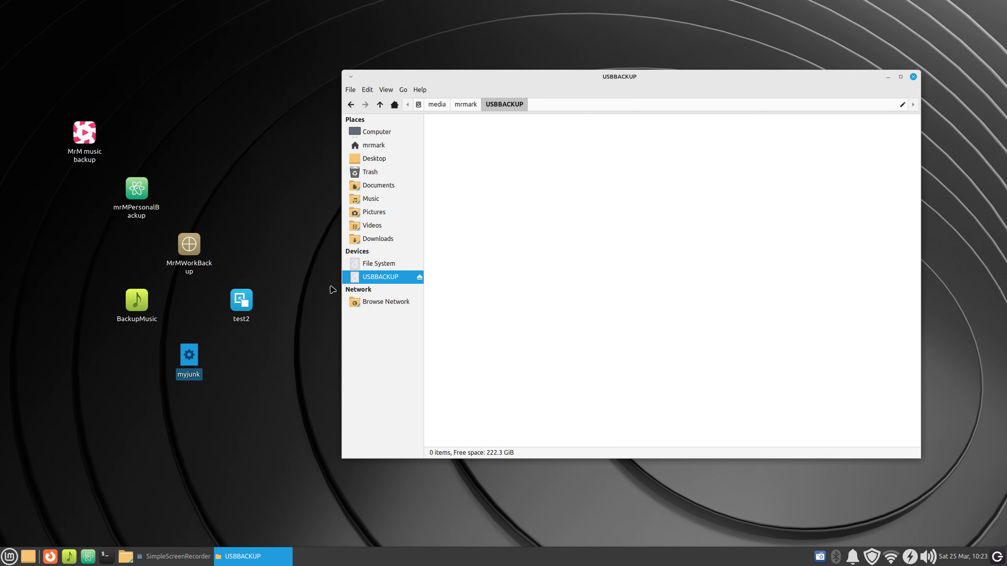
double_click(190, 354)
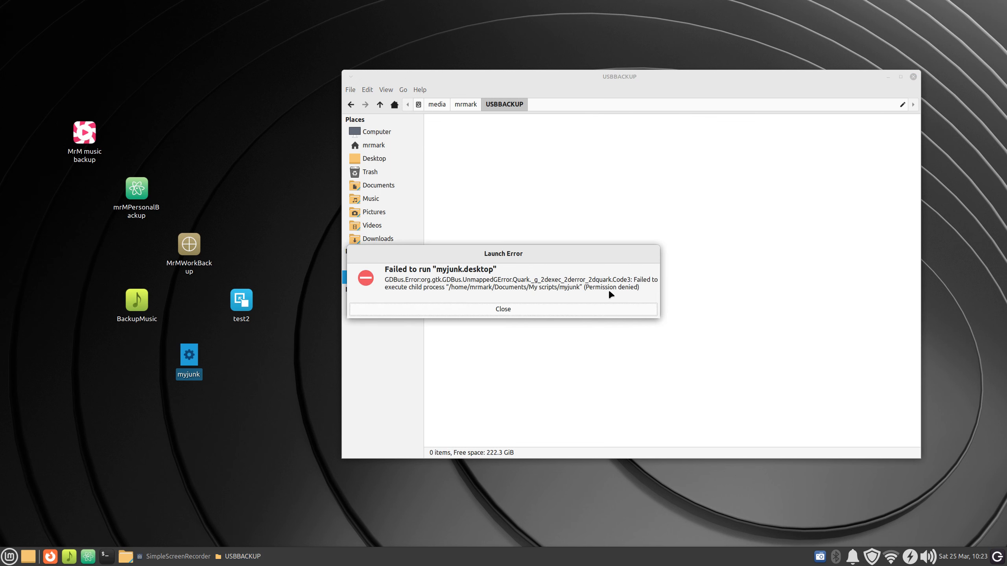
click(578, 309)
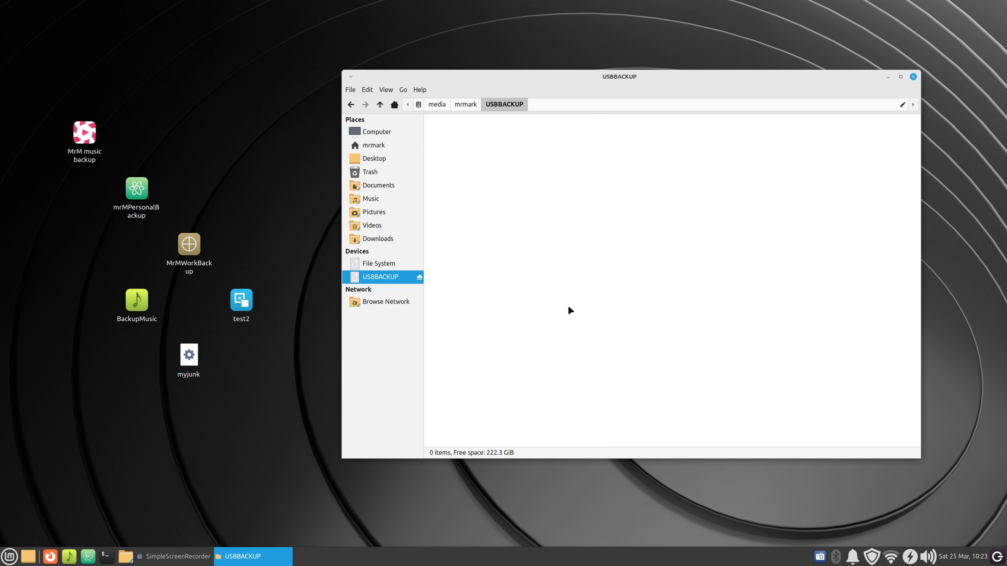
Allow the myjunk script in Documents' My scripts folder to run as a program
click(368, 147)
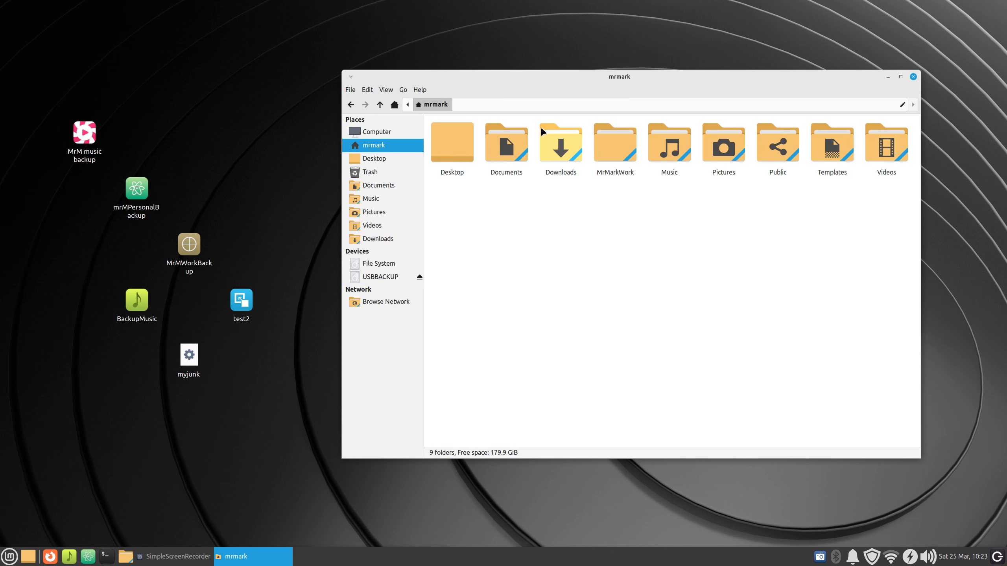
double_click(510, 147)
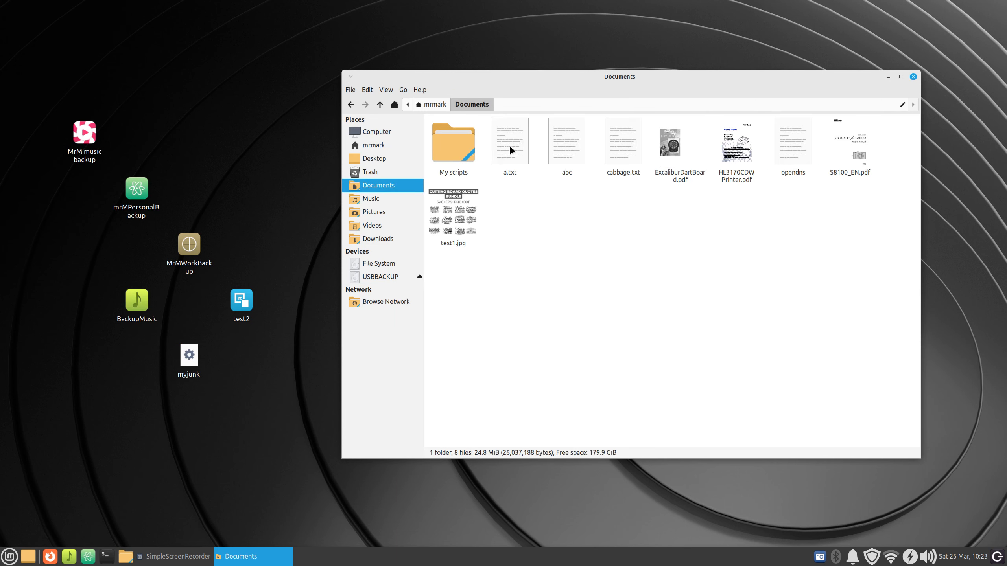
double_click(453, 143)
right_click(669, 135)
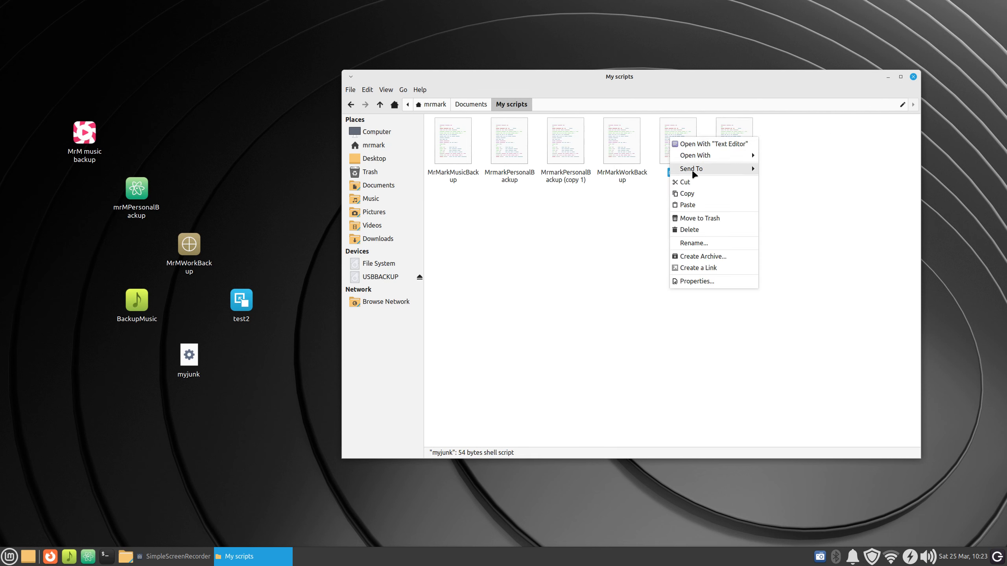
click(707, 284)
click(641, 206)
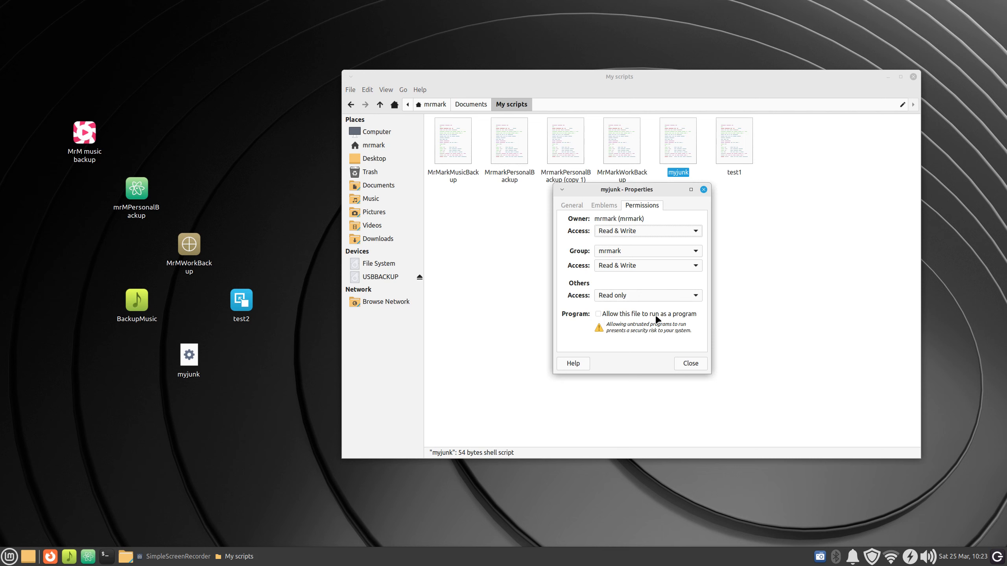
click(599, 314)
click(691, 364)
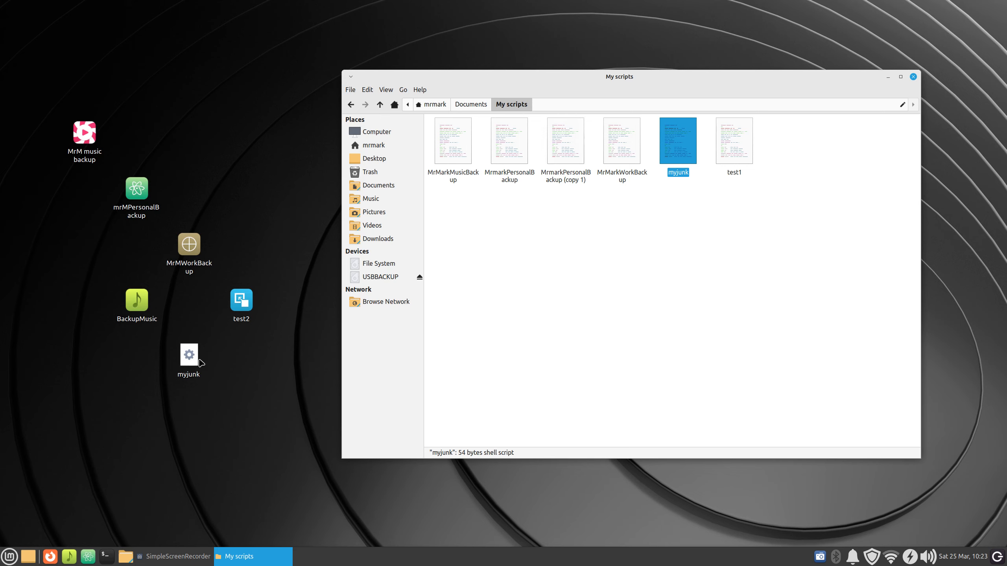
Run the myjunk launcher with the USBBACKUP drive in view, and delete the Music folder from that drive
click(380, 278)
double_click(189, 355)
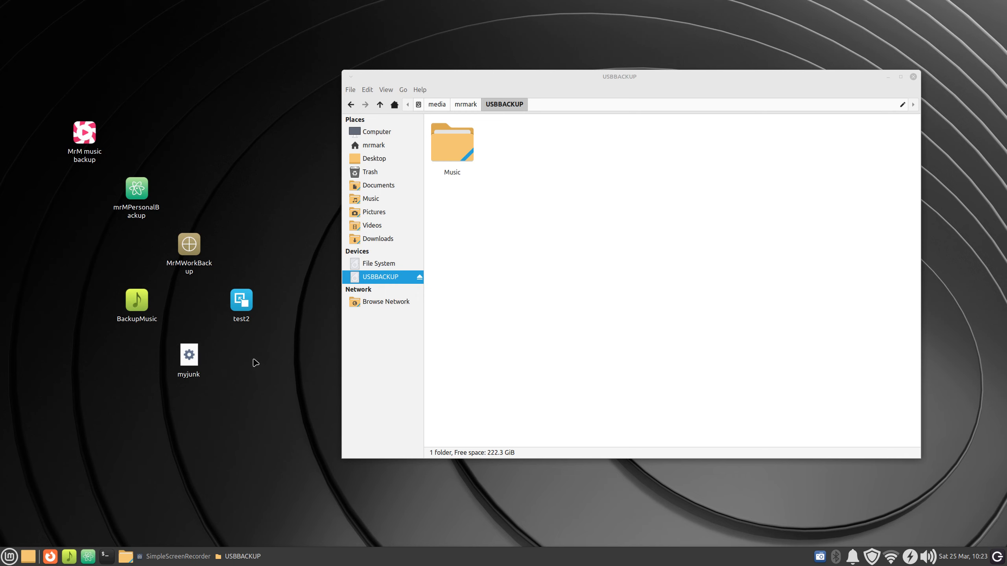
click(462, 152)
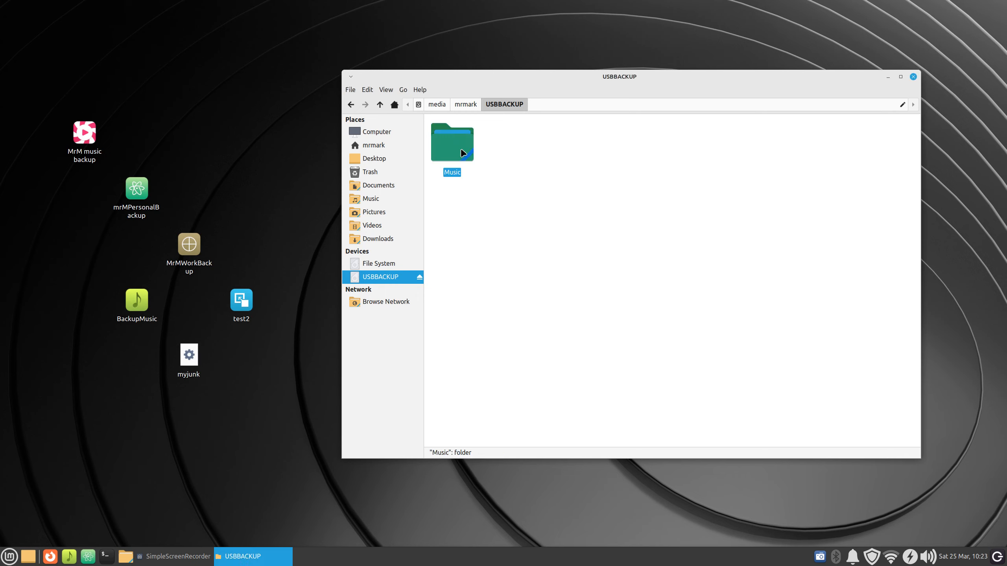
key(Delete)
Change the myjunk launcher's icon to accessories-system-cleaner and save the launcher
right_click(189, 356)
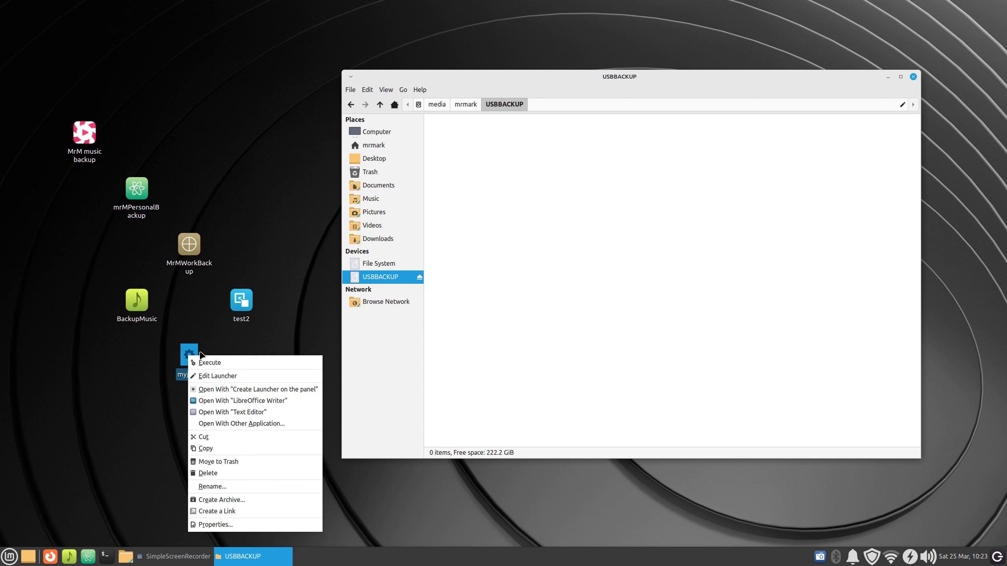
click(247, 380)
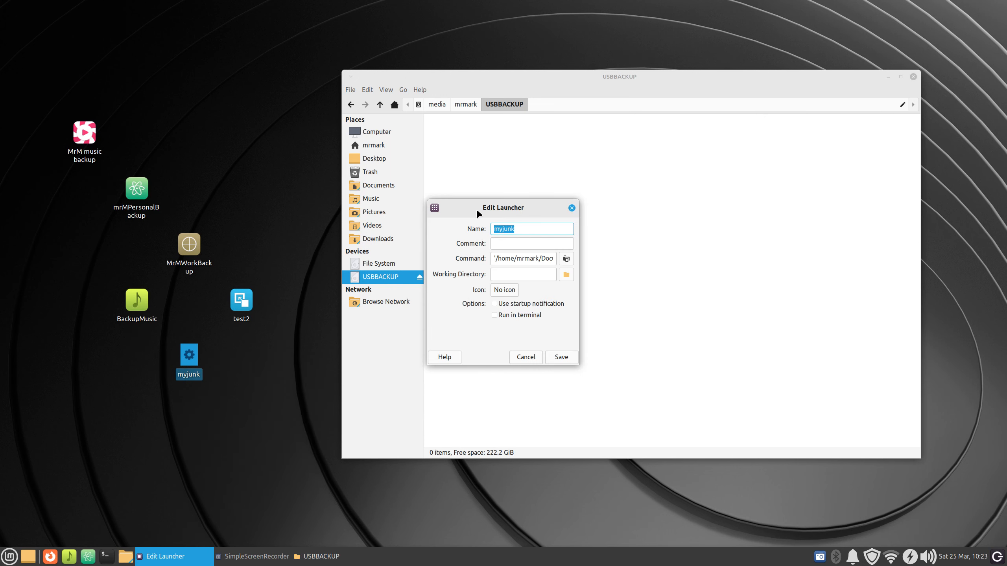
drag(477, 212, 192, 142)
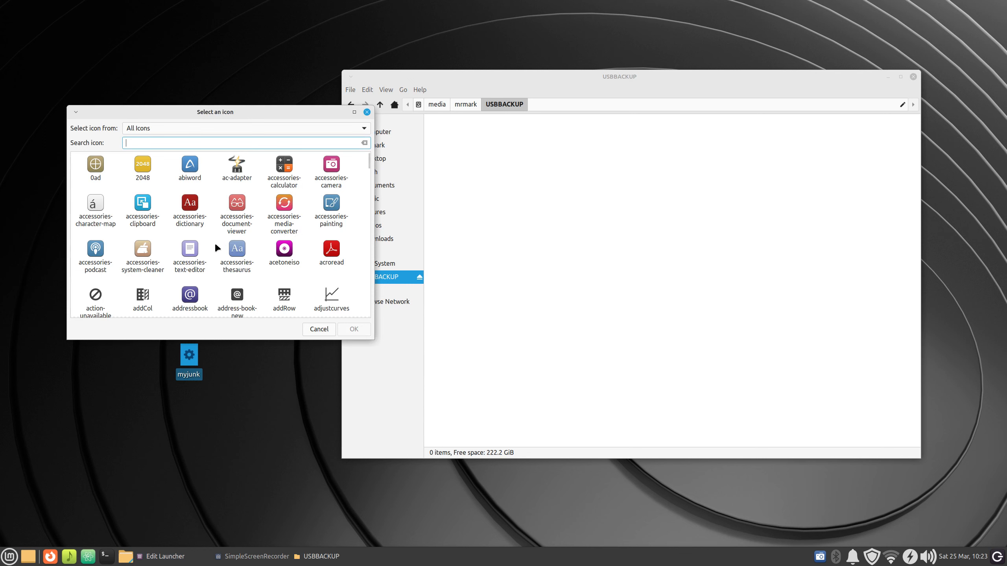
click(143, 249)
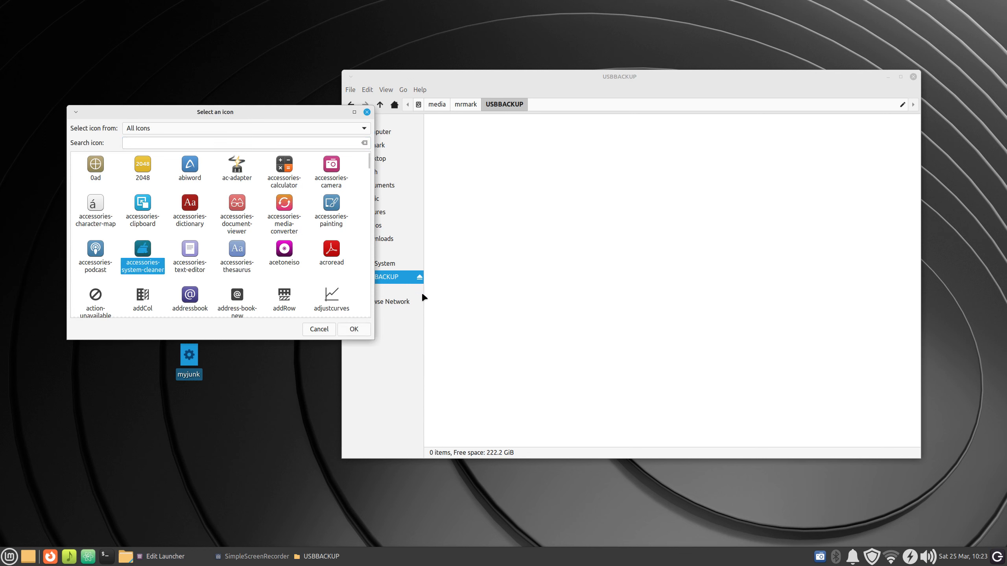
click(352, 331)
click(277, 289)
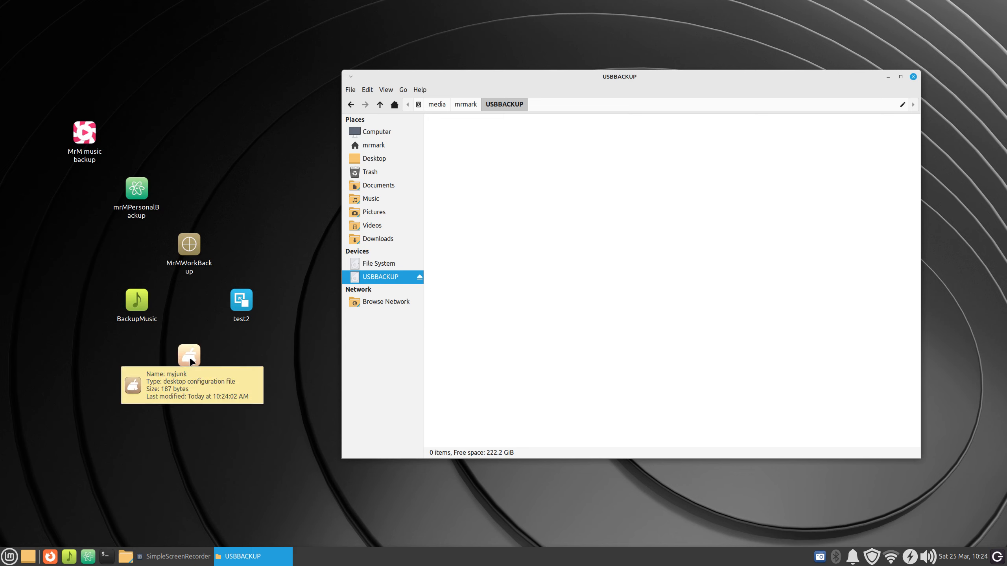
Run the myjunk launcher from the desktop, marking it as executable
double_click(189, 357)
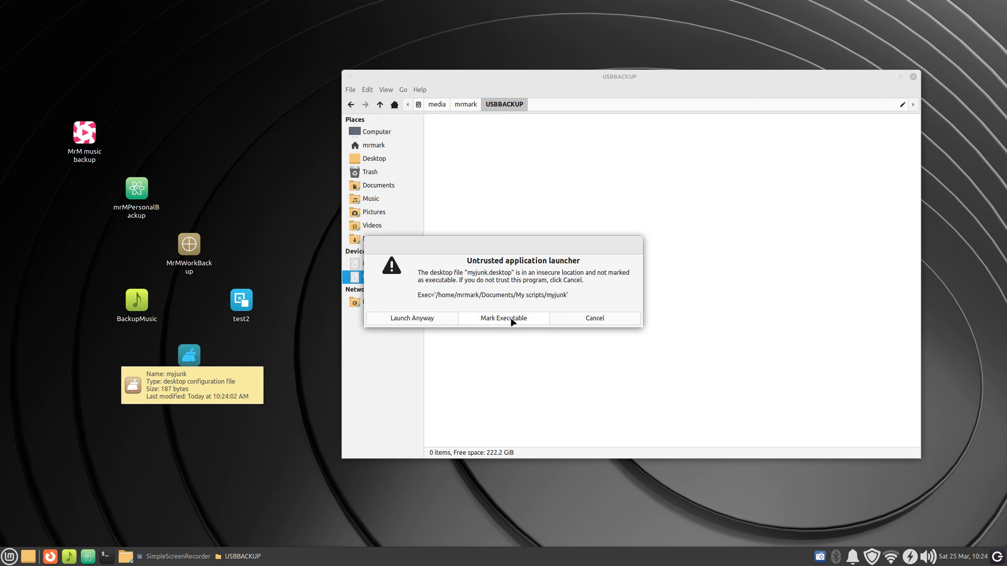
click(515, 319)
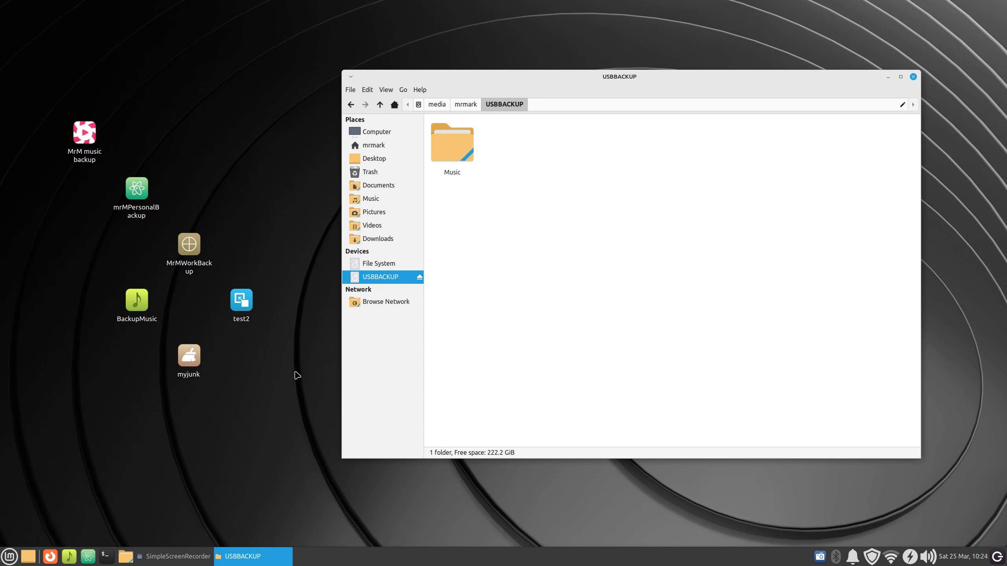
right_click(190, 361)
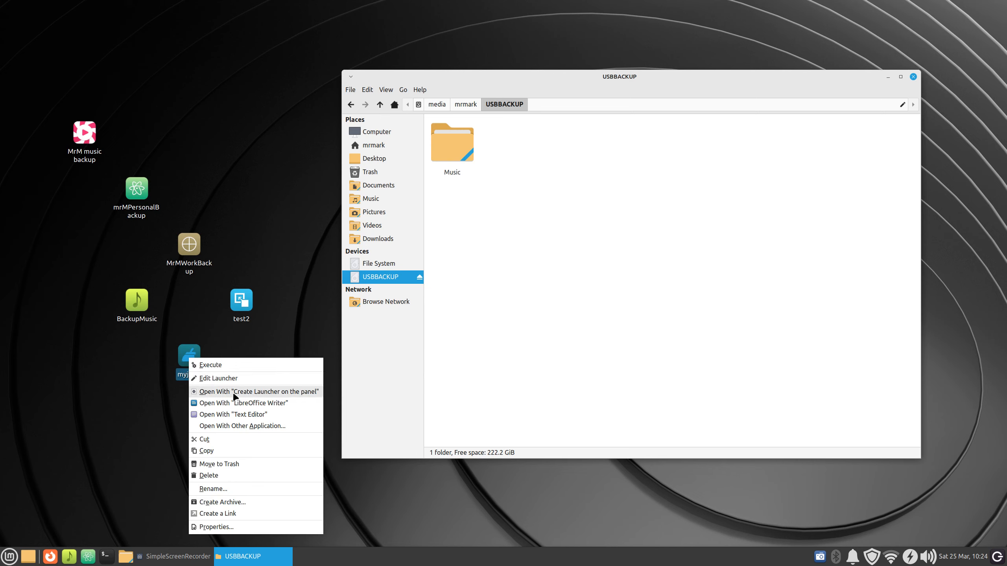
click(280, 348)
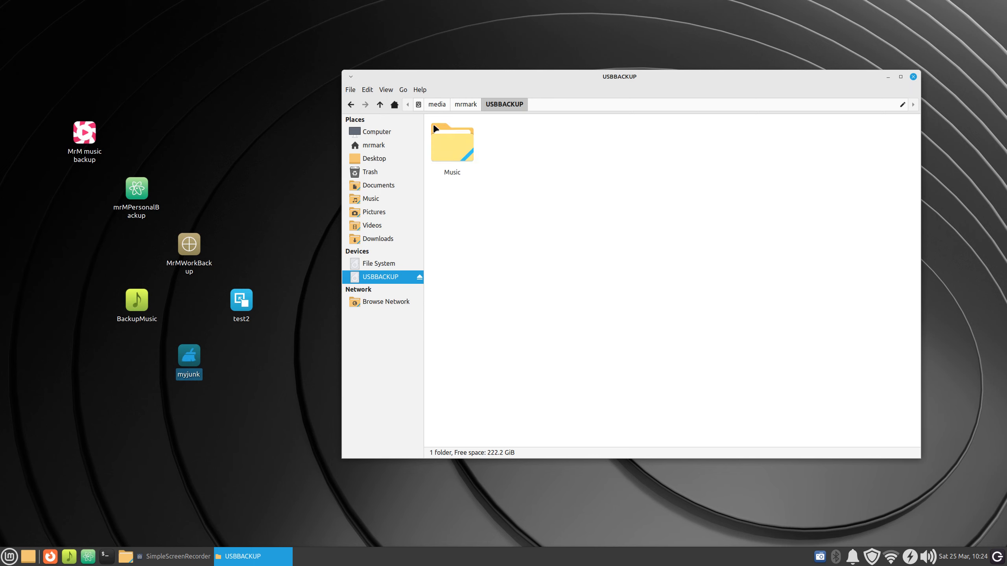
Open the My scripts folder in Documents and view the available actions for the MrMarkMusicBackup script without applying any
click(380, 161)
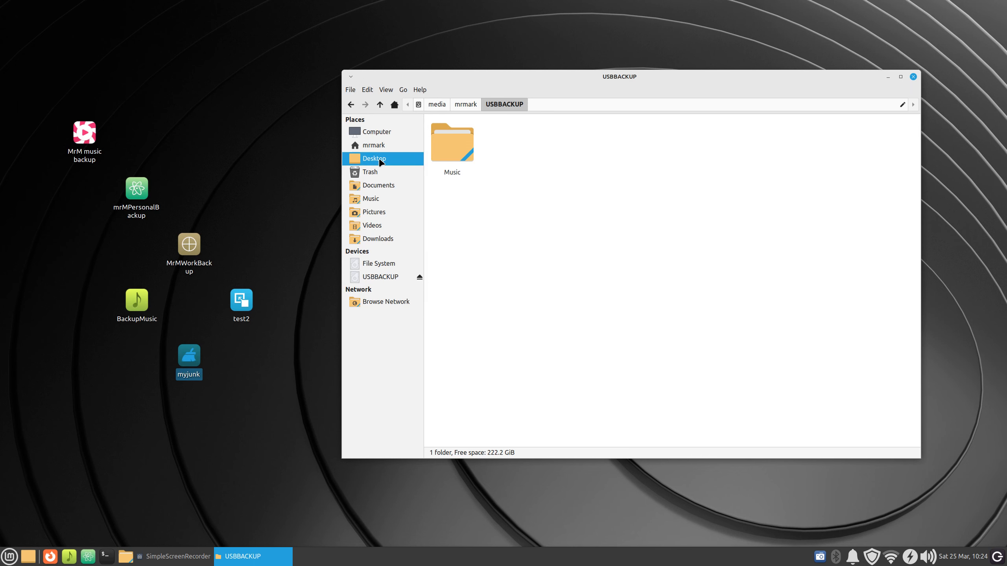
click(392, 189)
double_click(455, 150)
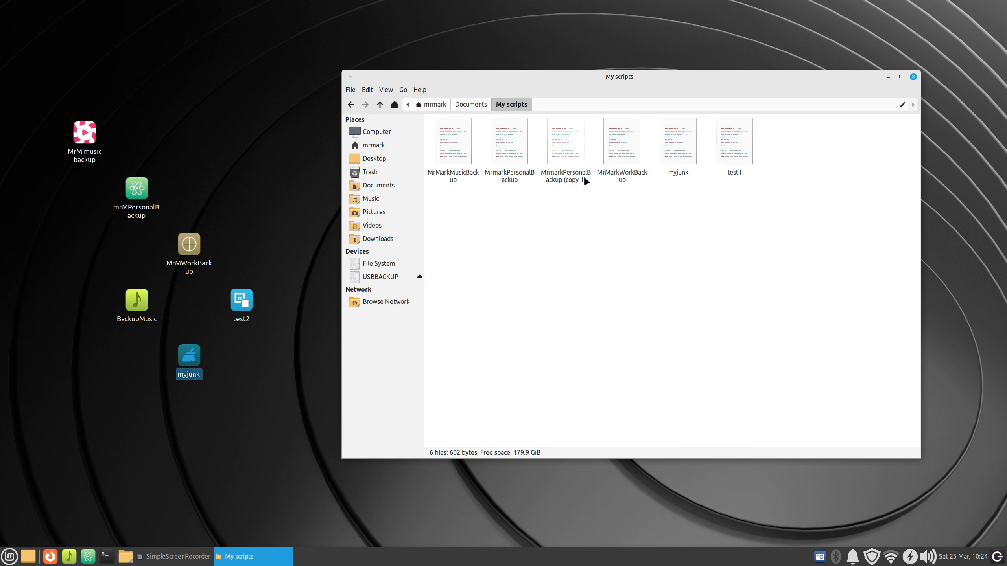
right_click(455, 143)
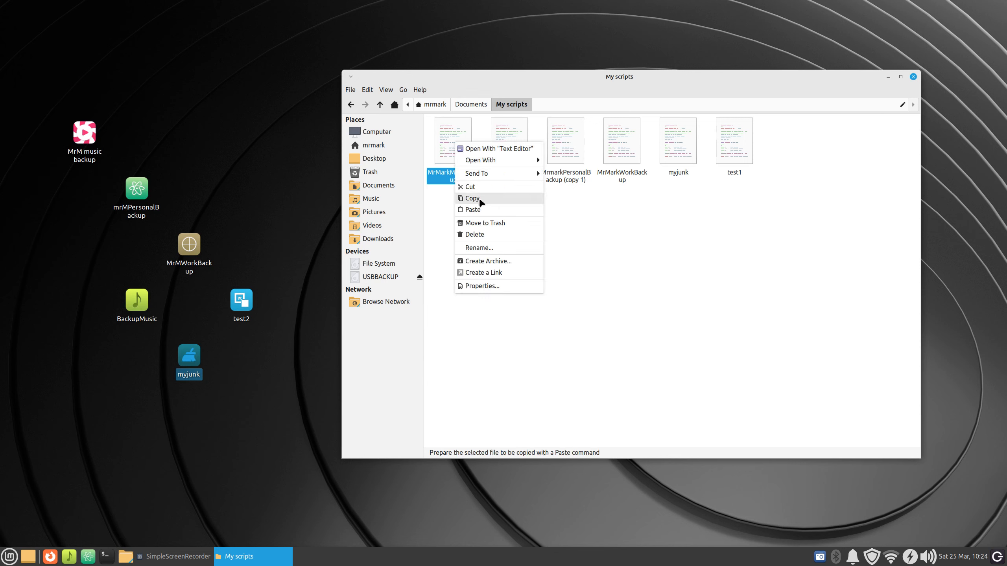
click(632, 354)
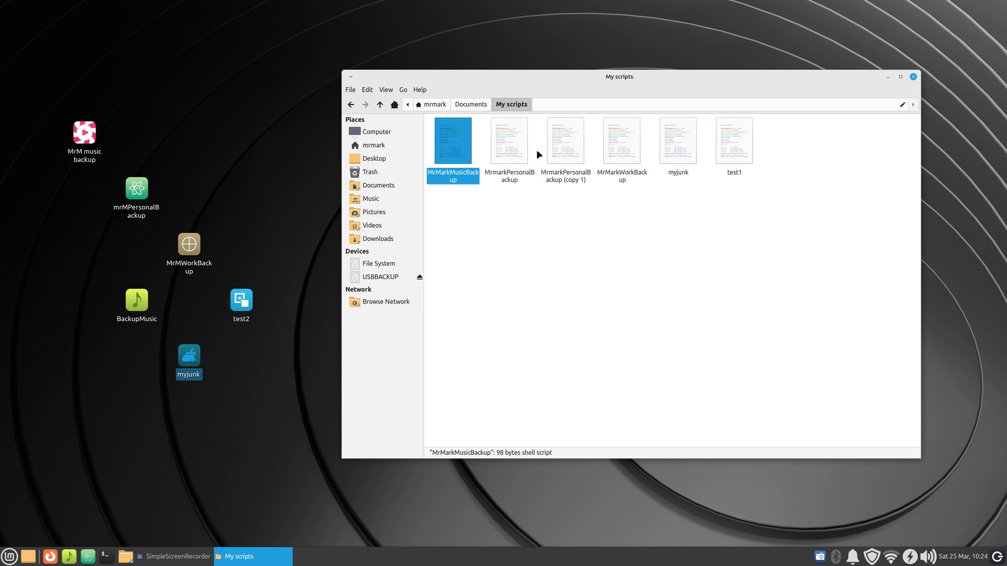
Open the myjunk script to examine the USBBACKUP destination in its rsync line, and close the script and the file manager
double_click(677, 142)
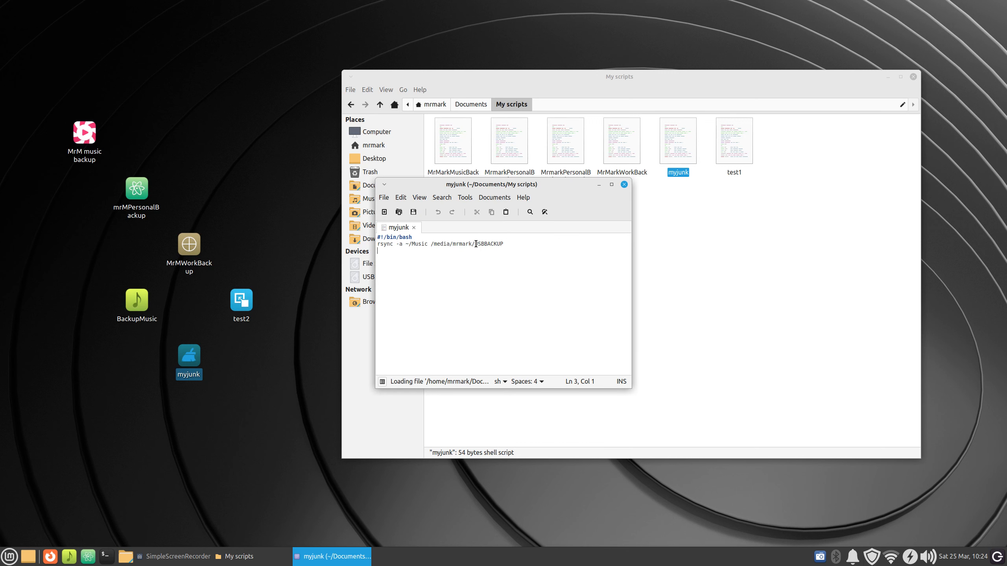
double_click(475, 244)
drag(557, 188, 756, 229)
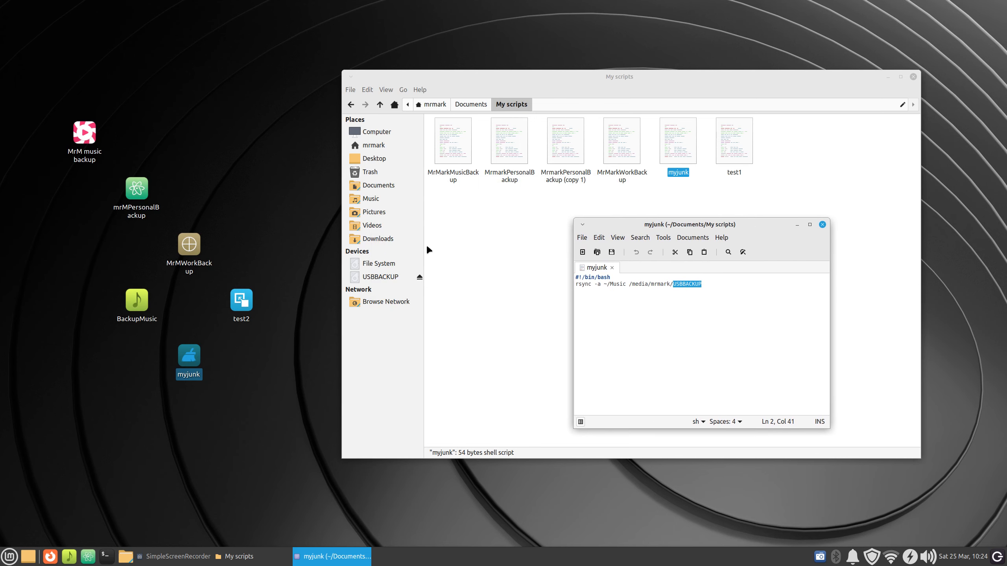
mouse_move(372, 282)
click(580, 240)
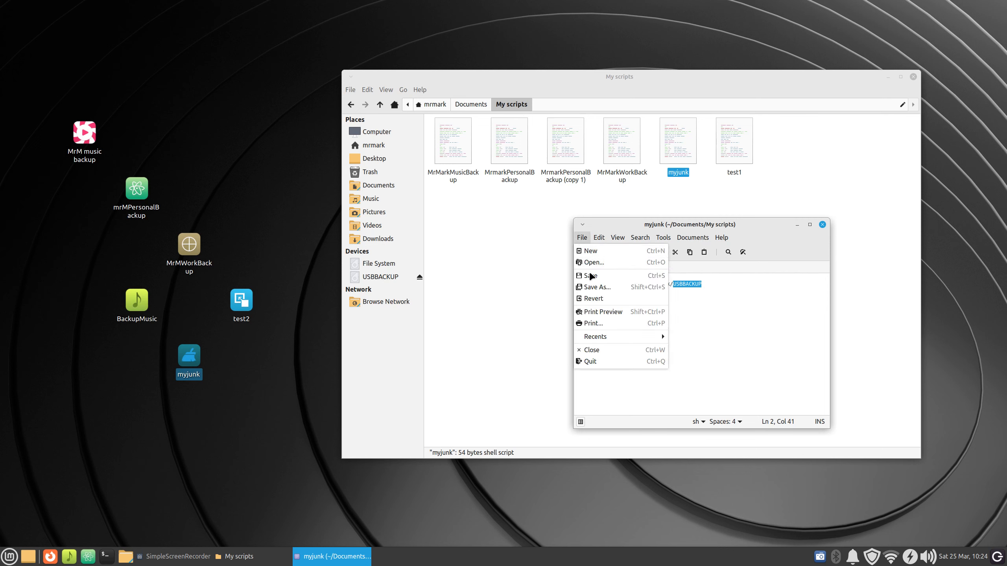
click(779, 236)
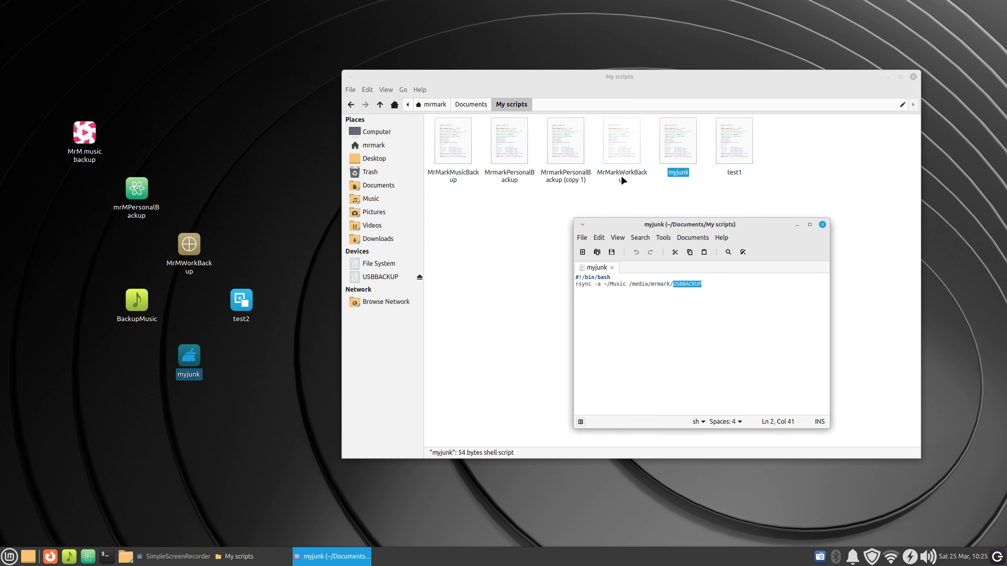
click(822, 225)
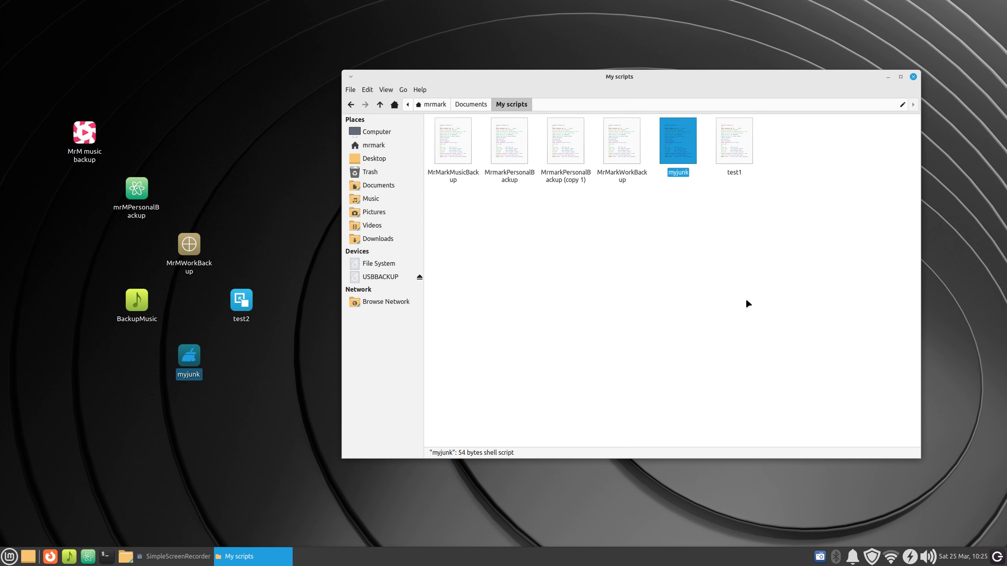
click(912, 77)
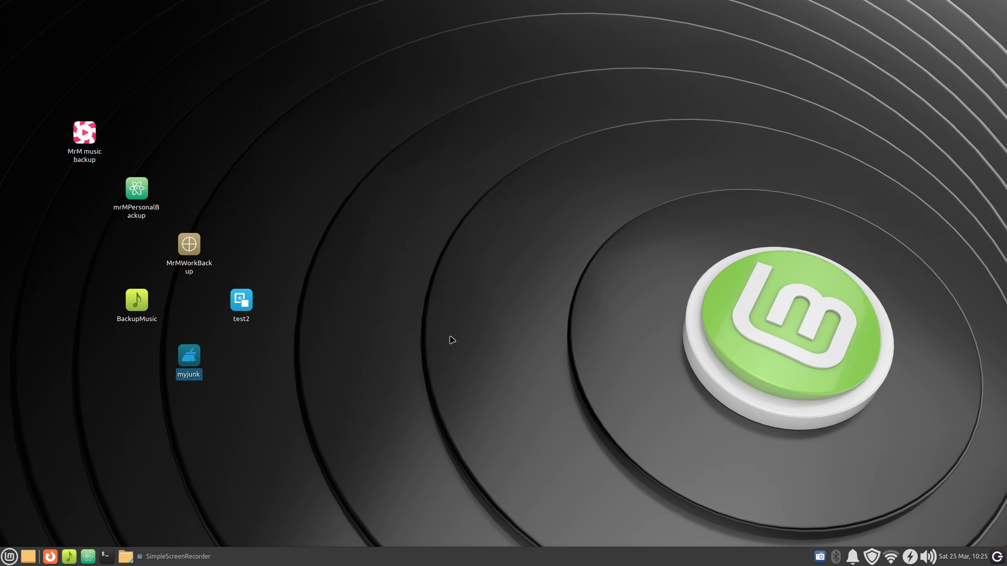